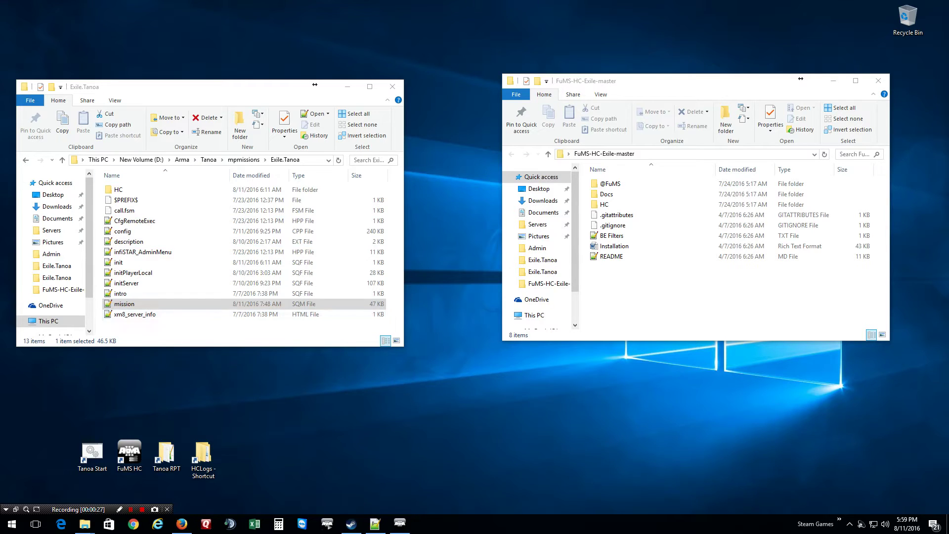
left_click(208, 159)
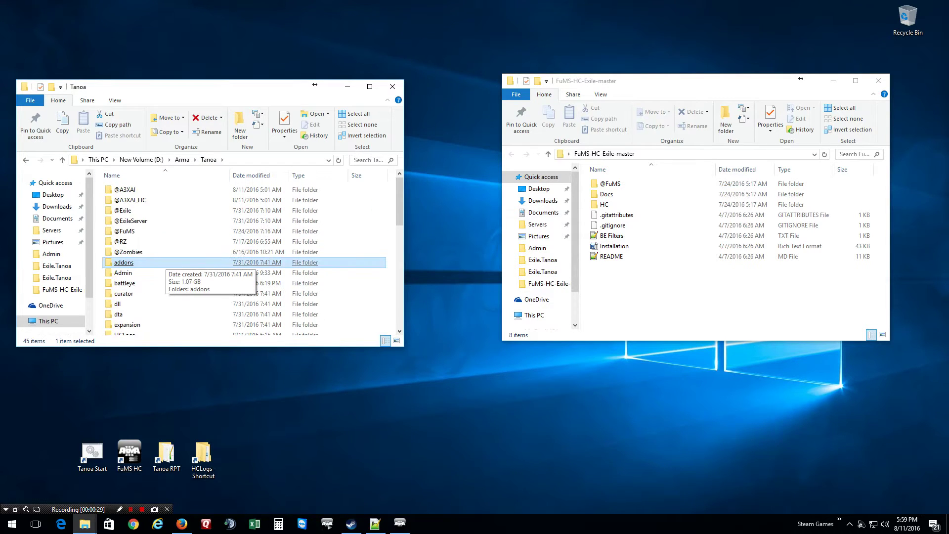
double_click(125, 231)
double_click(121, 190)
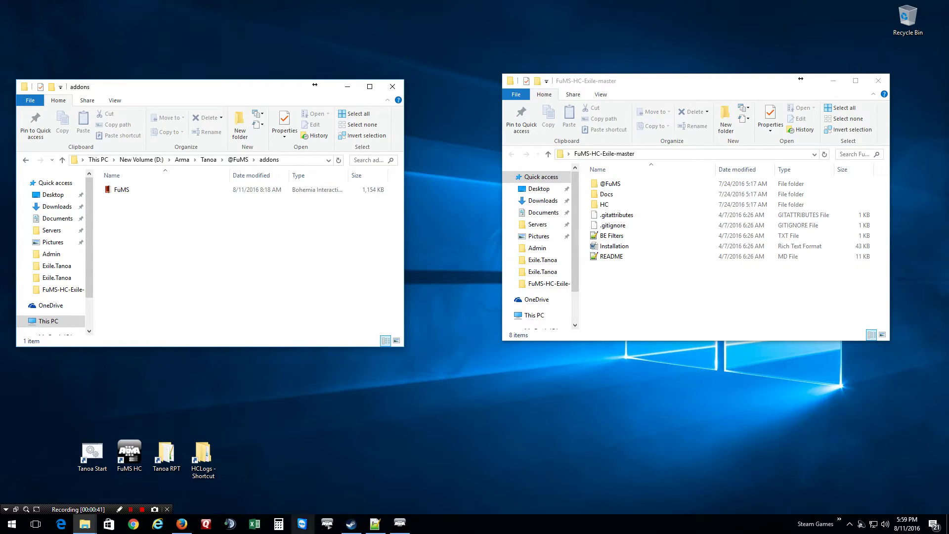
Start the Eden Editor on the Tanoa map and open the Exile.Tanoa scenario.
mouse_move(400, 524)
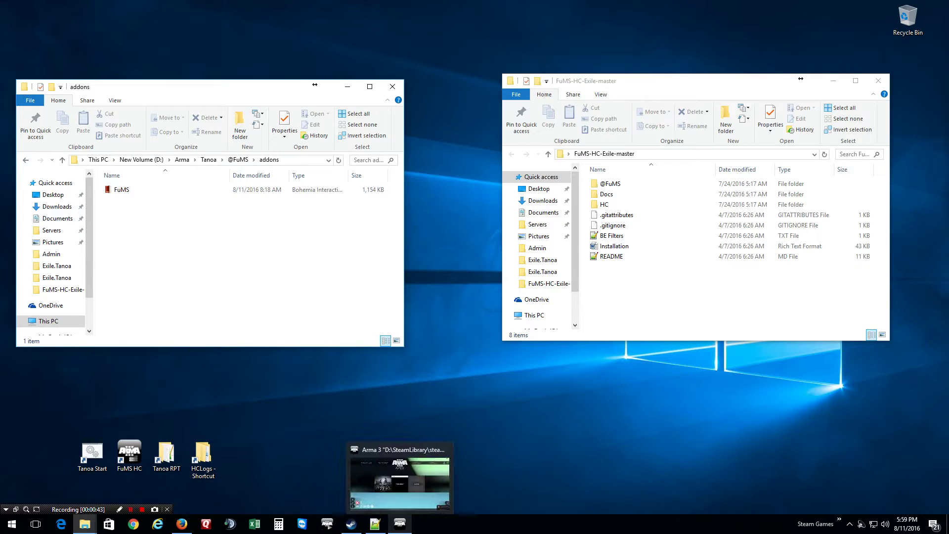
left_click(400, 524)
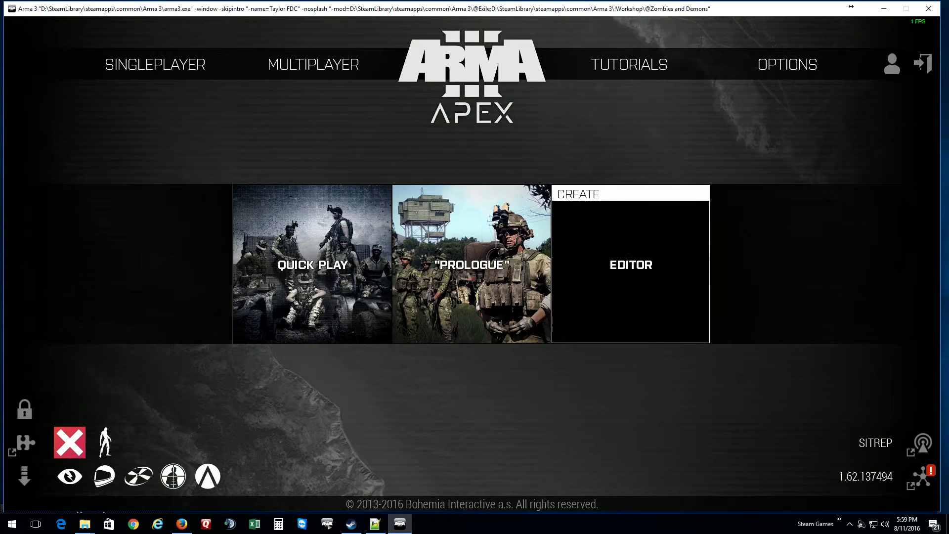
left_click(630, 265)
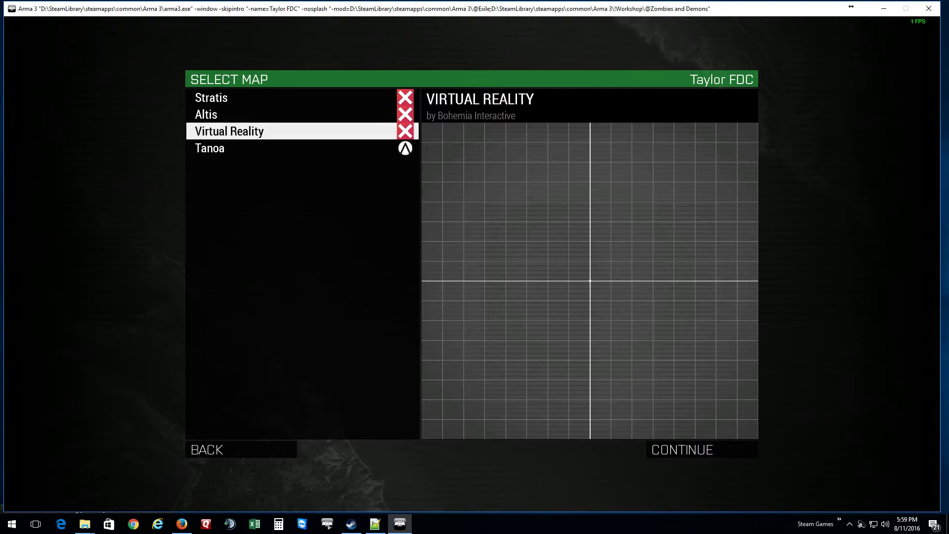
left_click(209, 148)
left_click(702, 450)
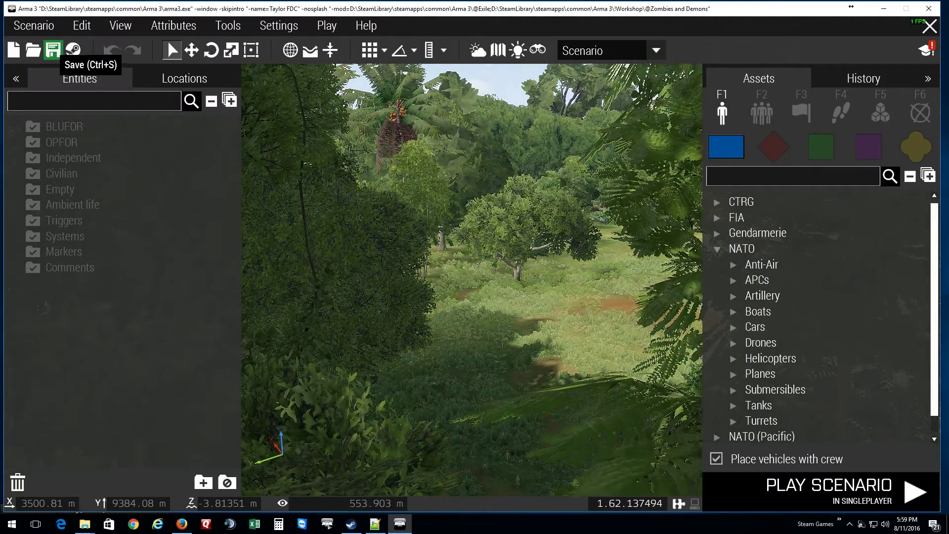
left_click(33, 50)
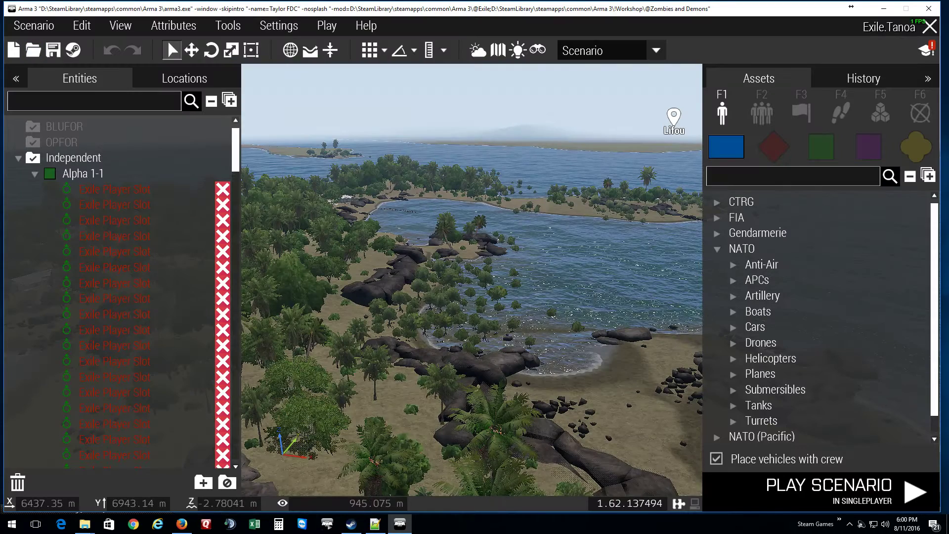
Delete the old Headless Client in the 2D map, save Exile.Tanoa, and list Systems assets (F5).
key("m")
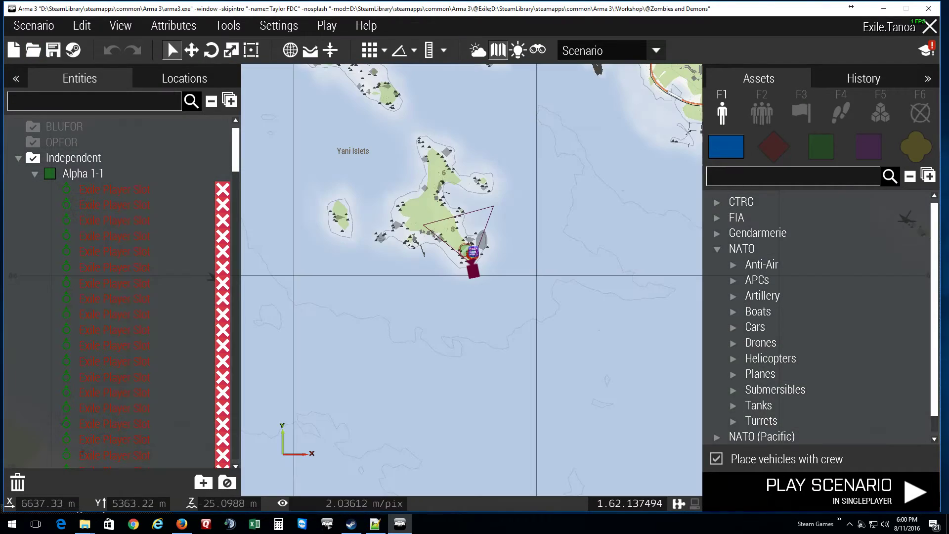
scroll(469, 253, "up", 3)
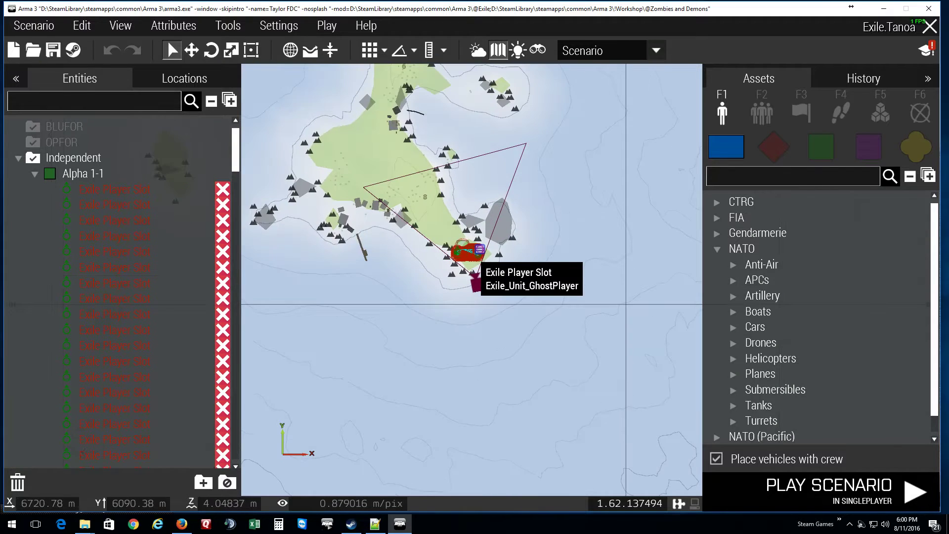
scroll(480, 247, "up", 5)
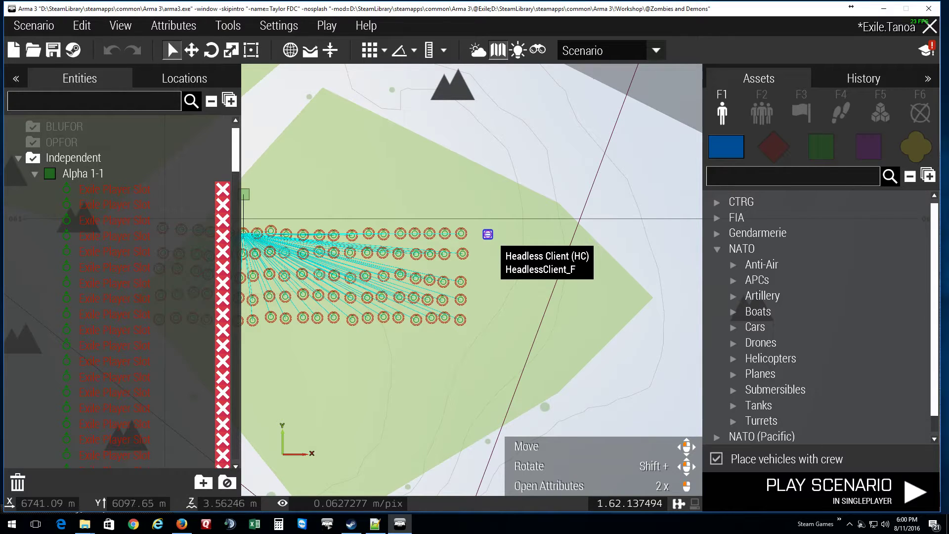
key("Delete")
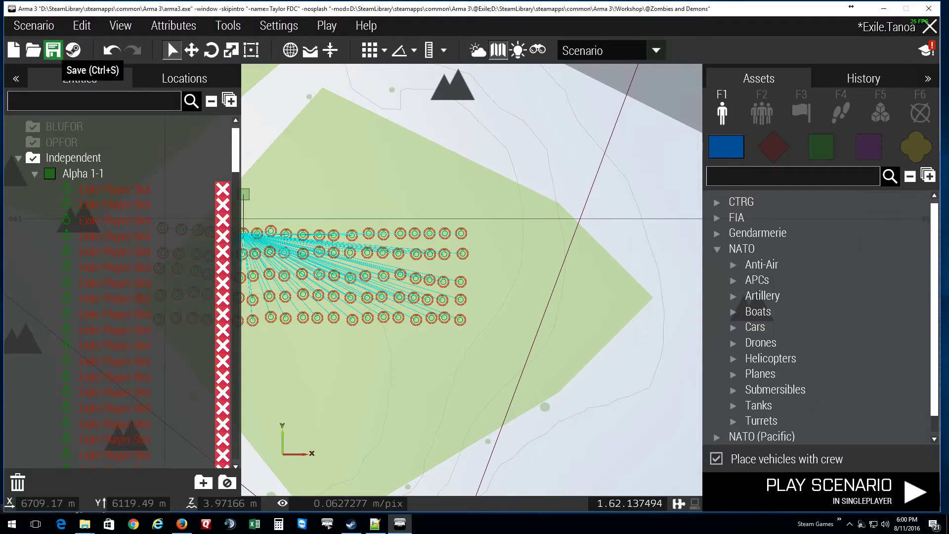
left_click(53, 50)
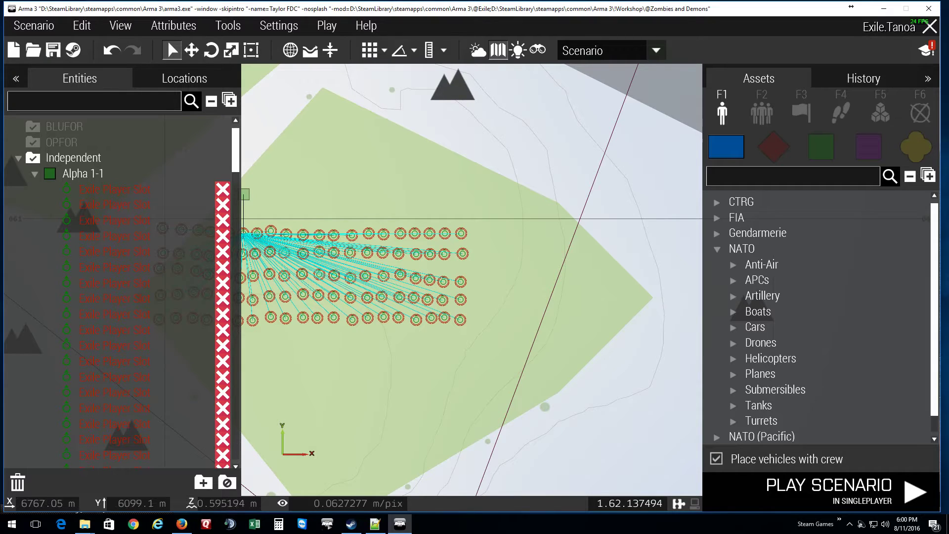
key("F5")
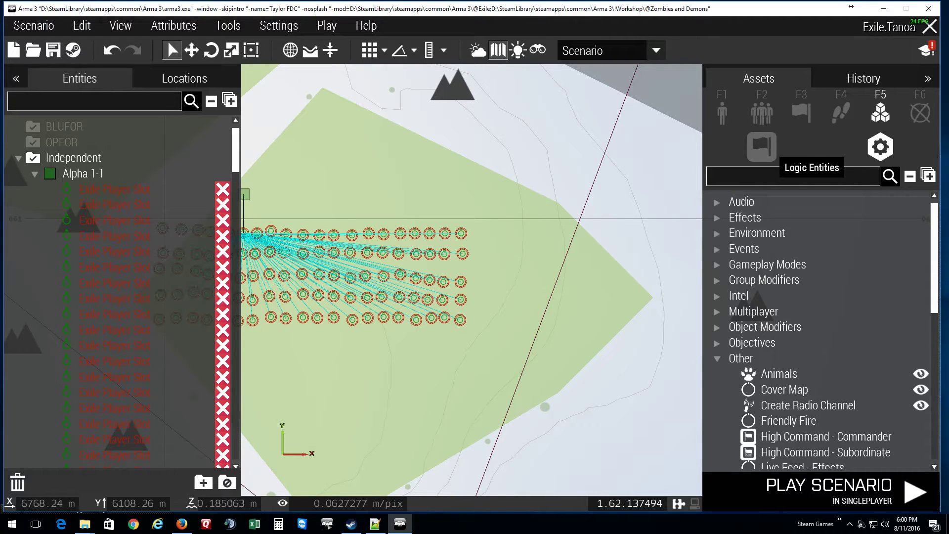
Place a Headless Client beside the player slots, make it playable with variable name HC_HAL.
left_click(761, 146)
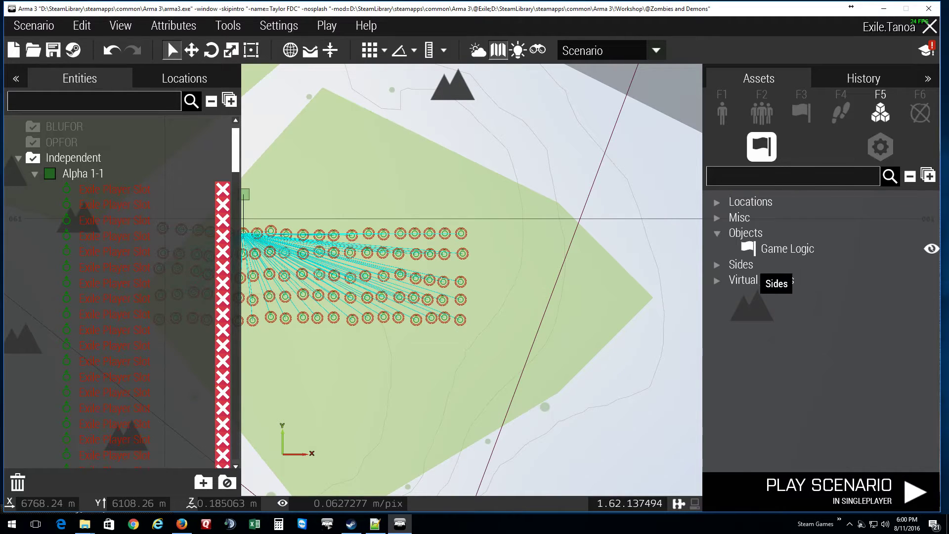
left_click(718, 280)
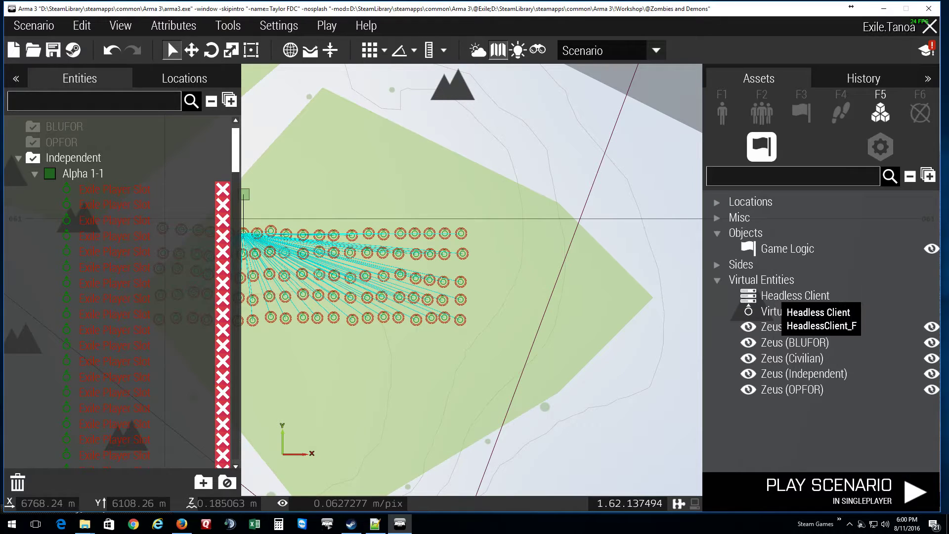
left_click(791, 296)
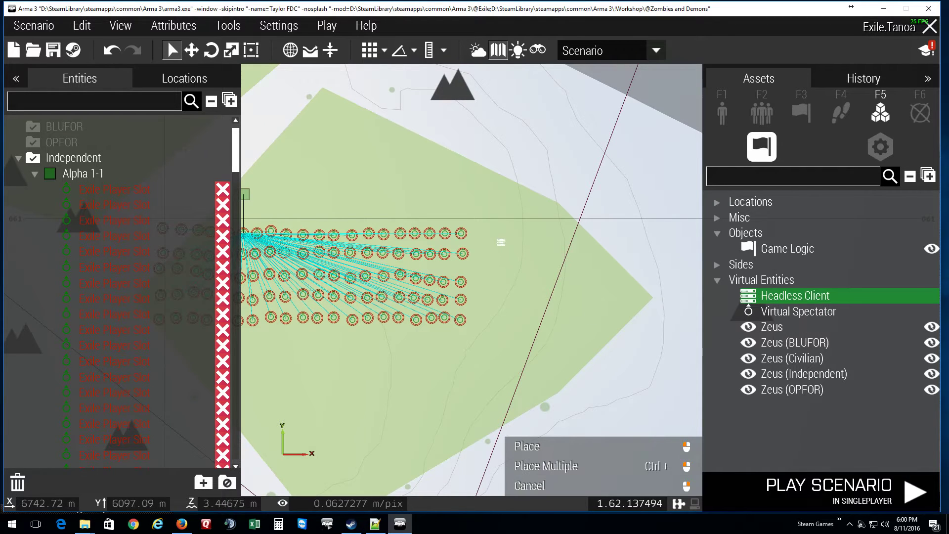
left_click(488, 235)
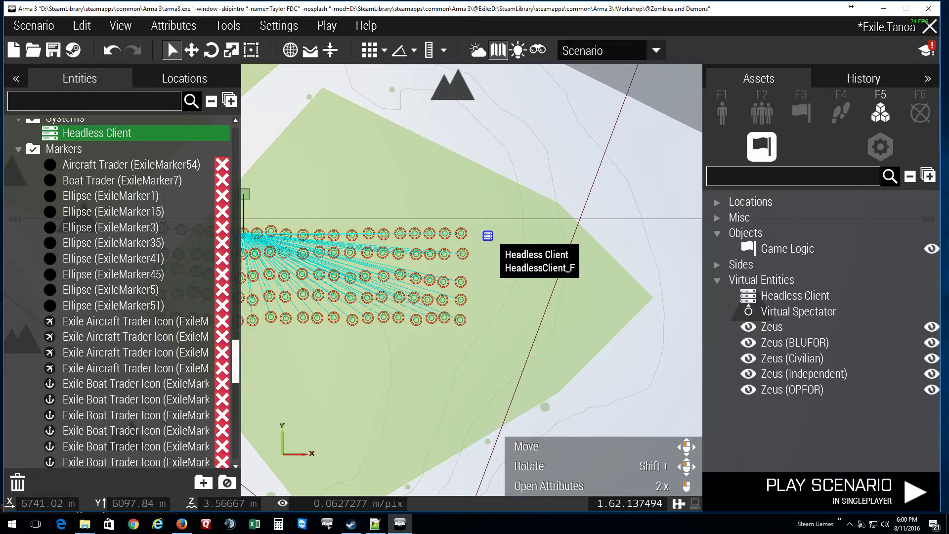
double_click(488, 235)
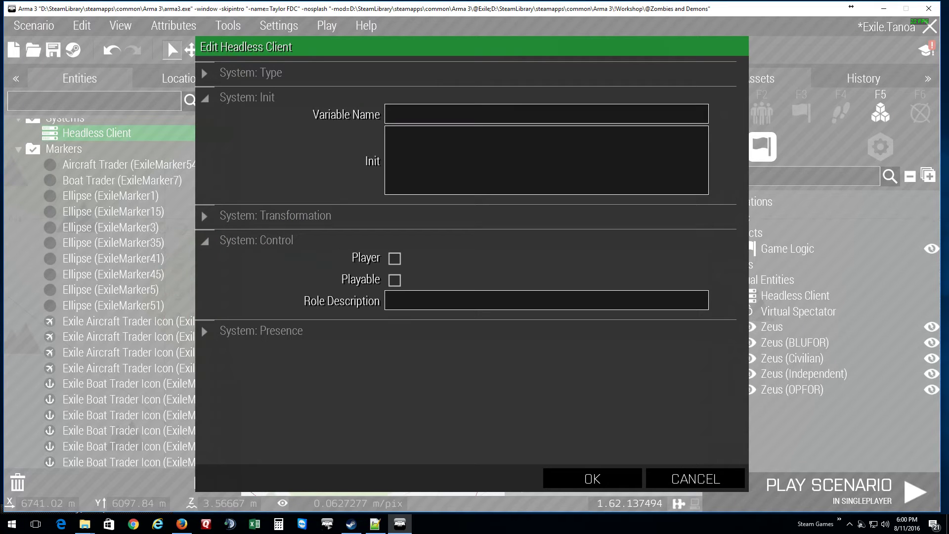
left_click(395, 280)
type("HC_HAL")
key("Return")
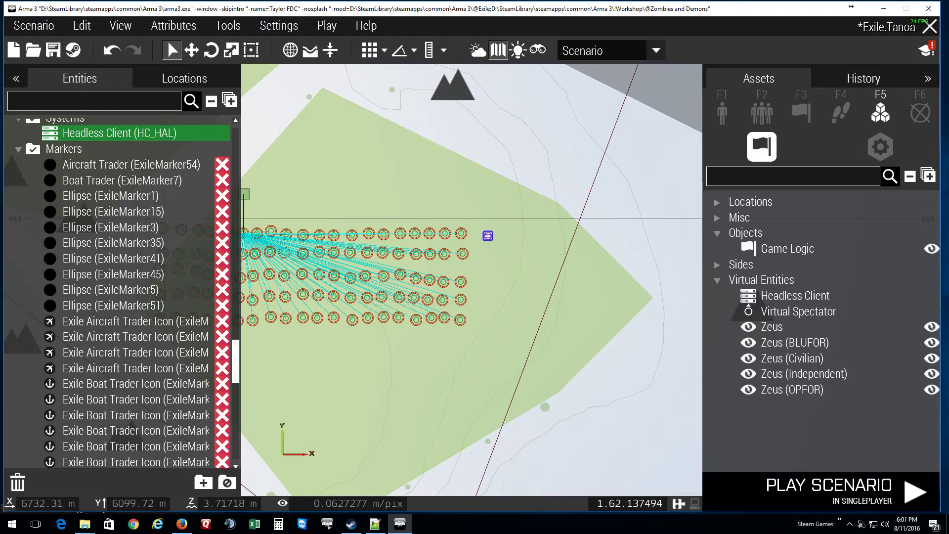
Save the scenario, exit the Eden Editor, and minimise Arma 3.
left_click(53, 49)
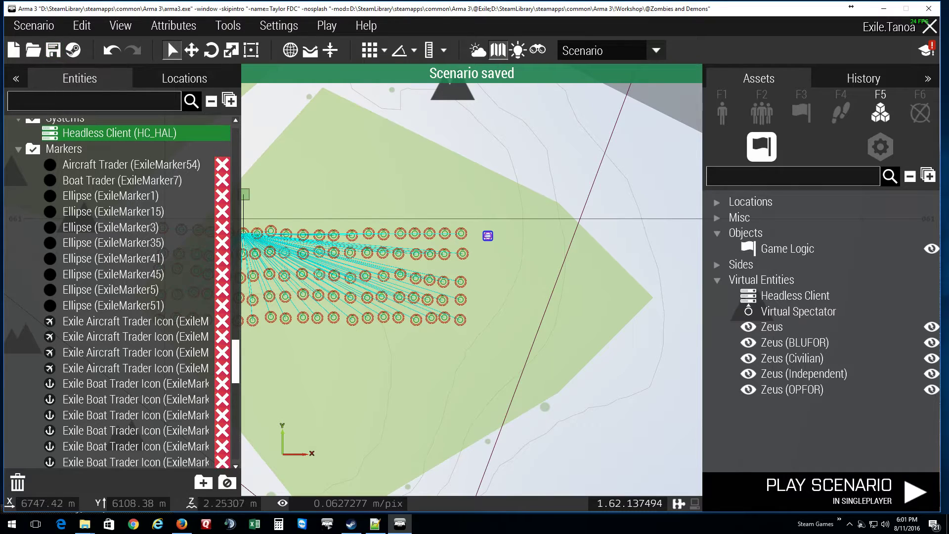
left_click(930, 26)
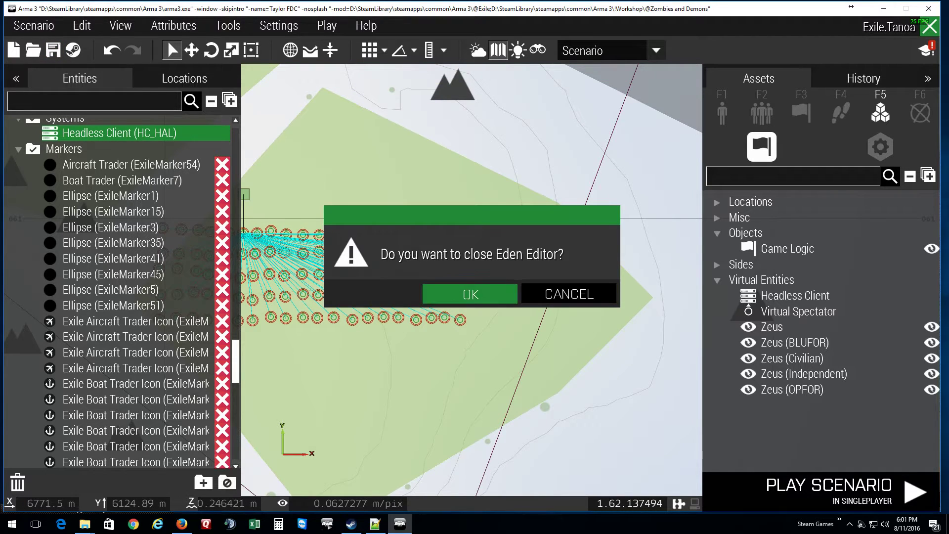
left_click(470, 294)
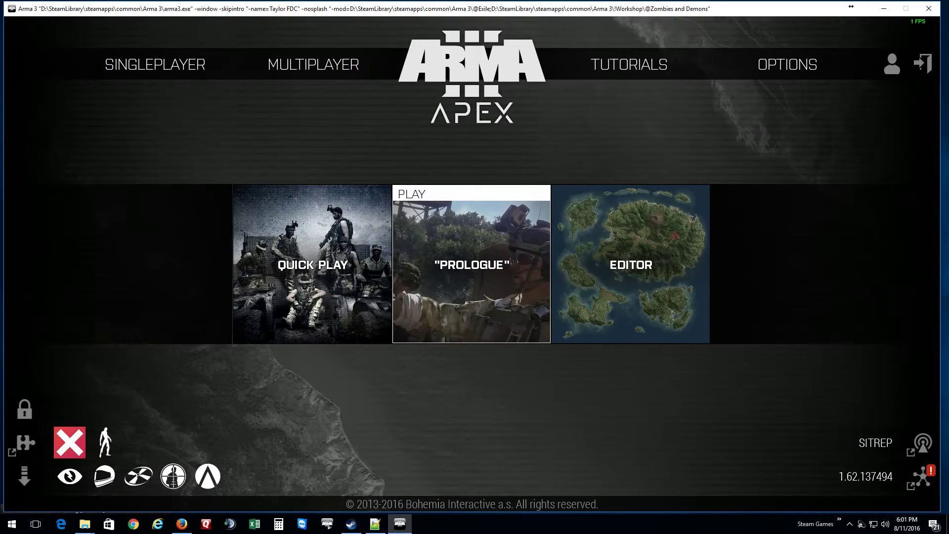
mouse_move(788, 64)
left_click(884, 9)
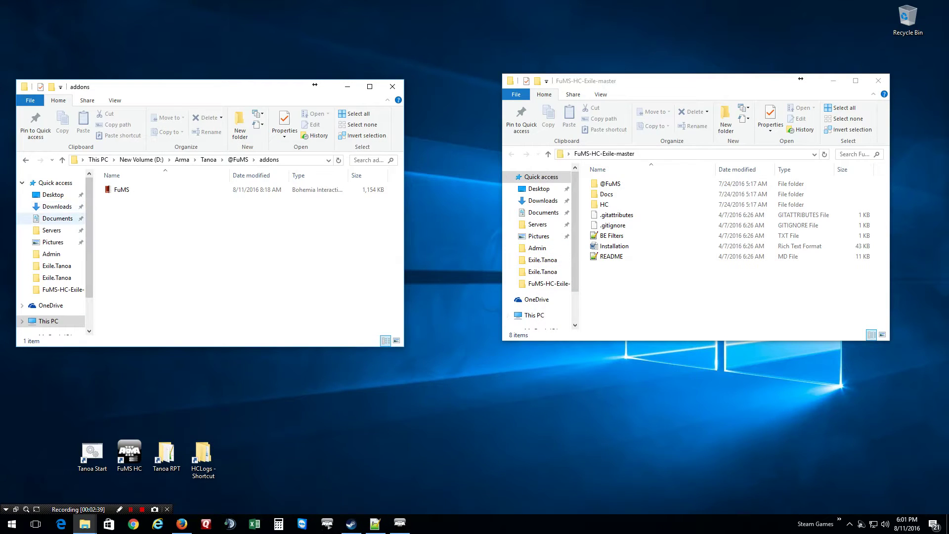
Open Documents > Arma 3 - Other Profiles > profile > missions > Exile.Tanoa to load mission.sqm in Notepad++.
right_click(57, 216)
left_click(74, 252)
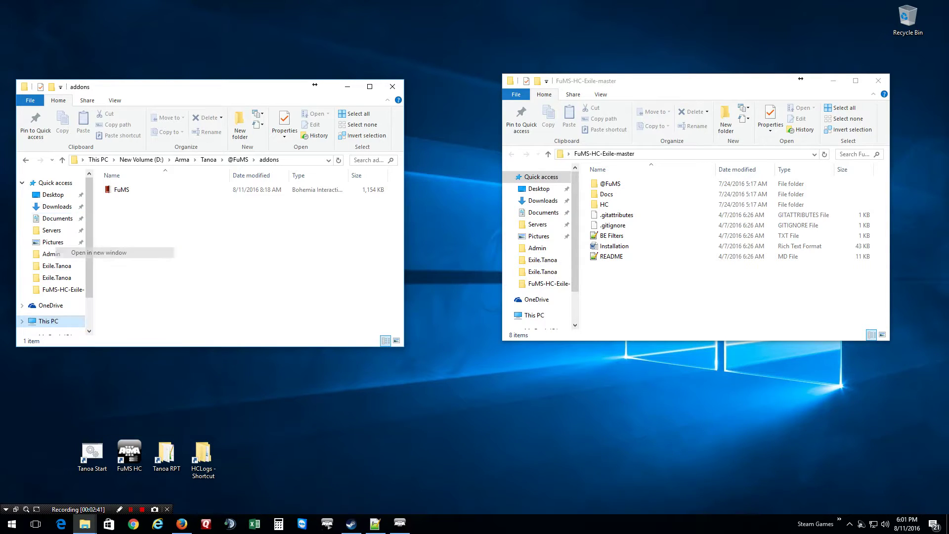
left_click(635, 207)
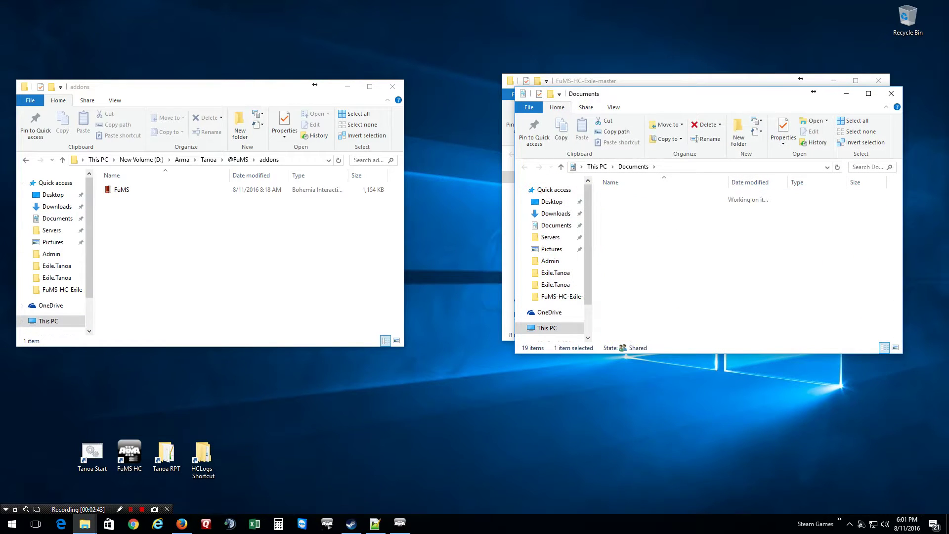
left_click(632, 207)
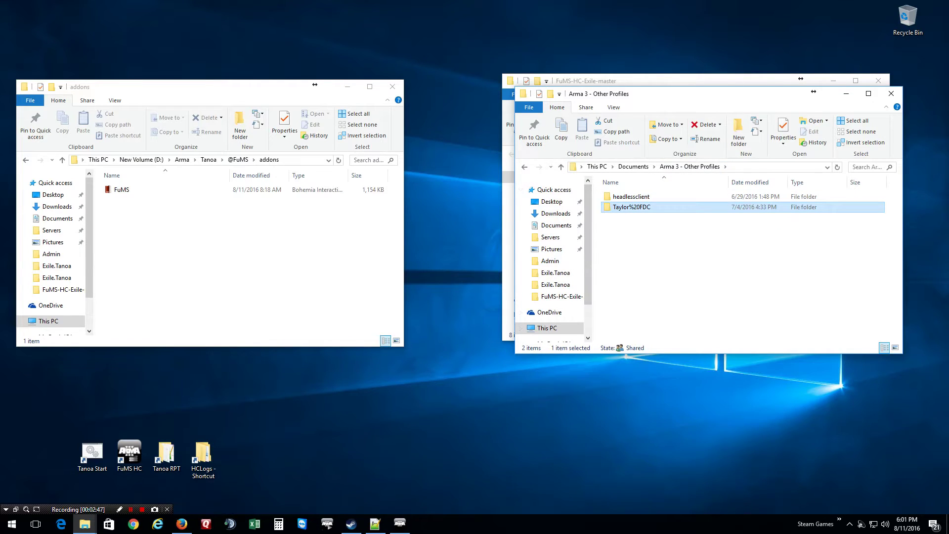
left_click(632, 207)
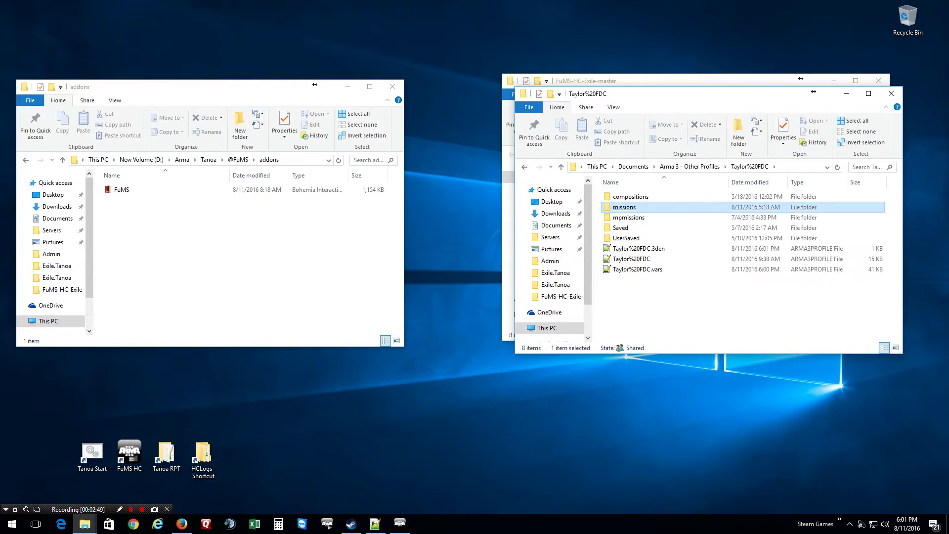
key("Return")
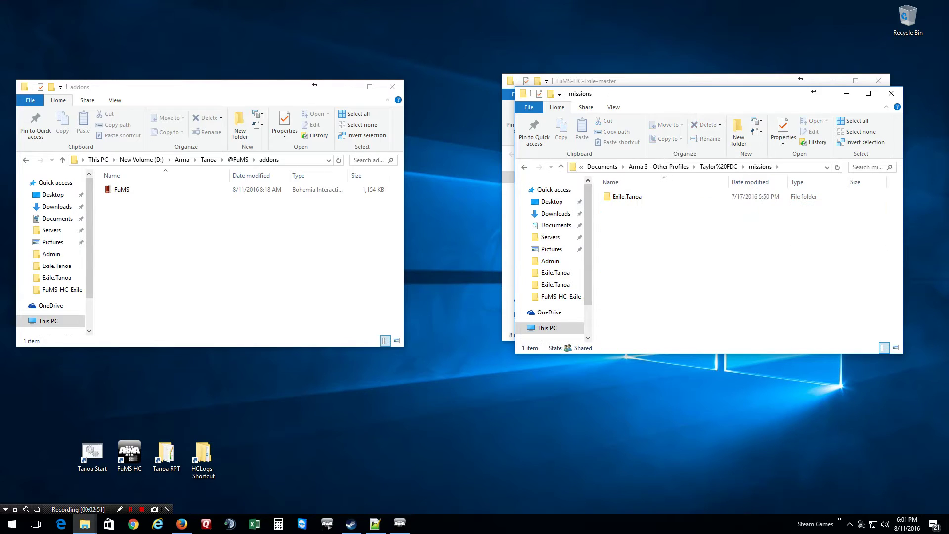
double_click(622, 197)
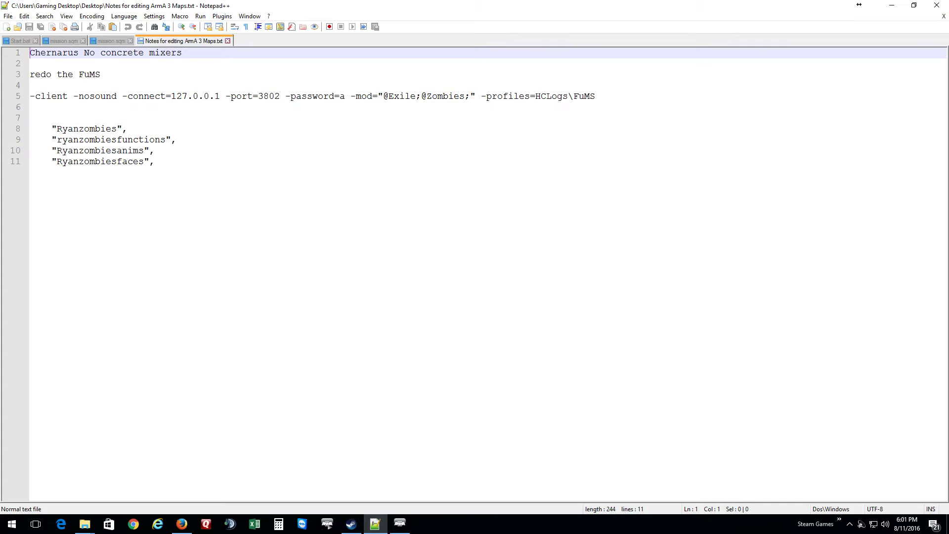
Select the four quoted Ryanzombies entries in the map-editing notes, then close the notes file.
key("ctrl+End")
key("shift+Left")
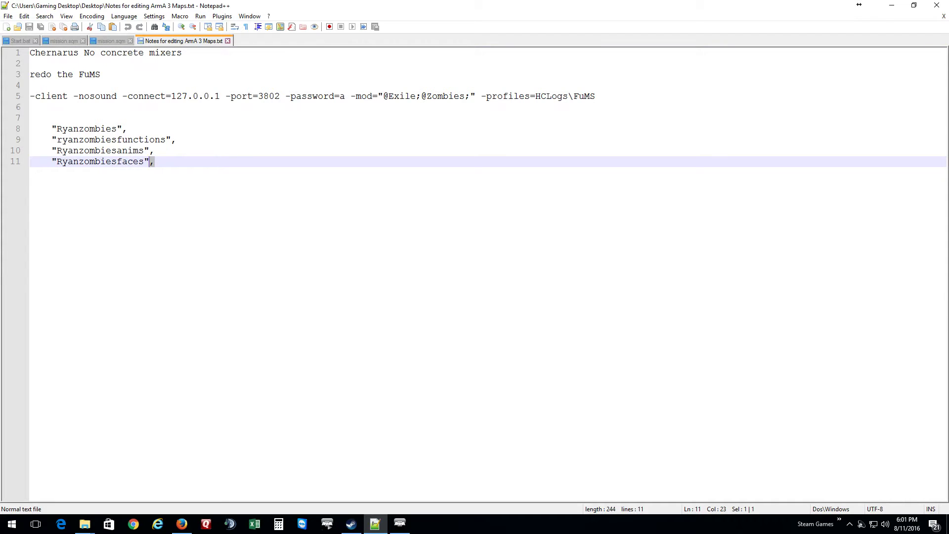
left_click_drag(149, 161, 63, 129)
left_click(51, 129, "shift")
key("ctrl+c")
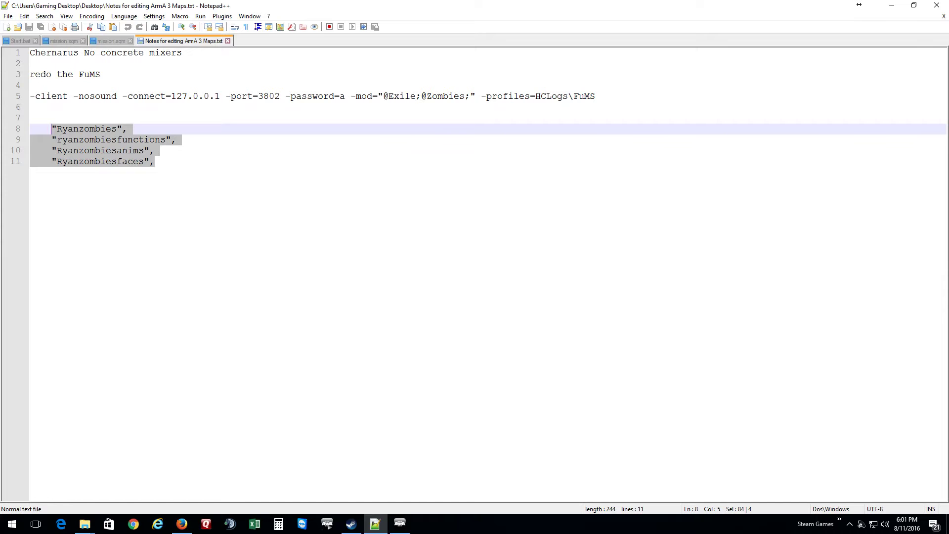
left_click(228, 40)
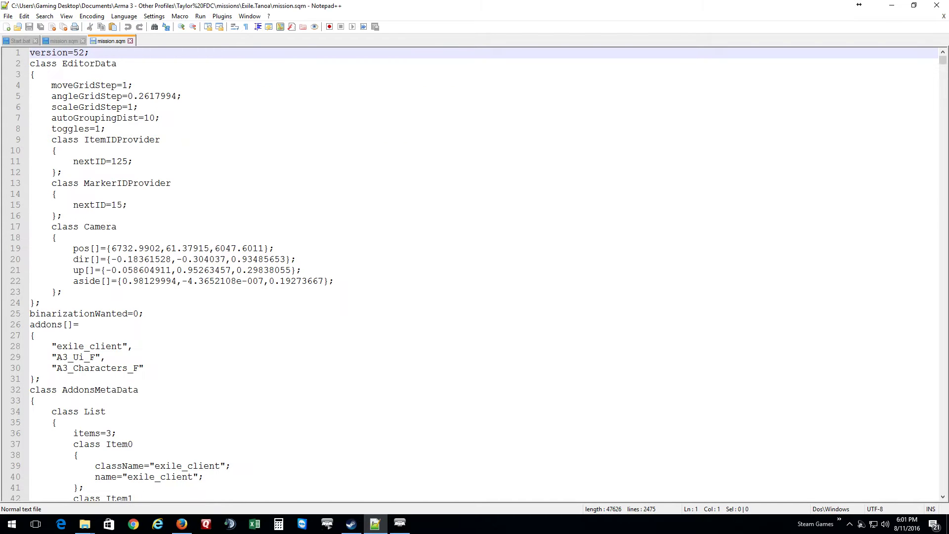
Paste the Ryanzombies entries on a new line after "exile_client" and save mission.sqm.
left_click(133, 347)
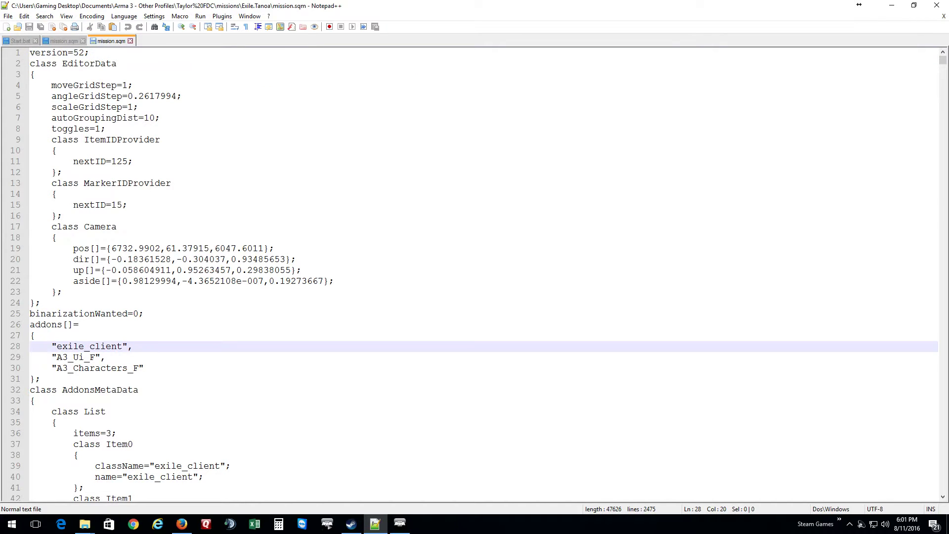
key("Return")
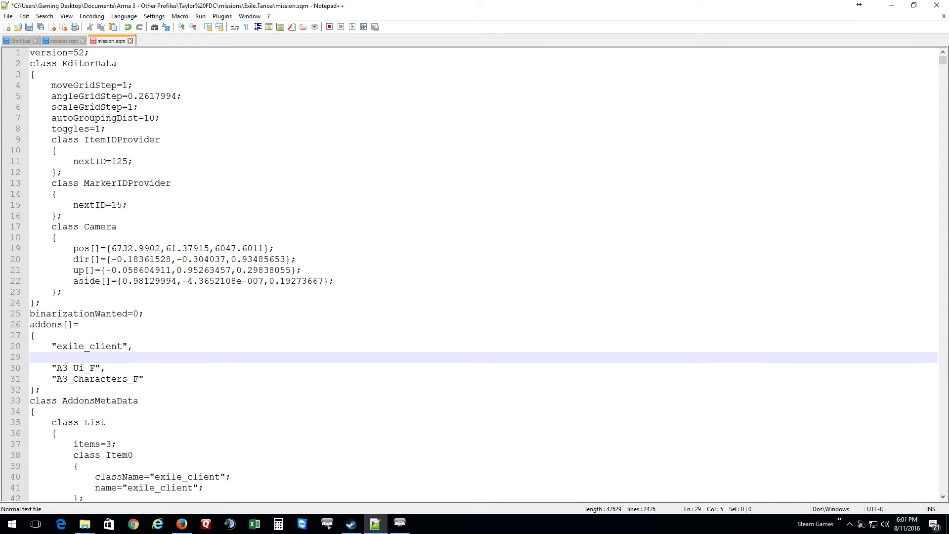
key("ctrl+v")
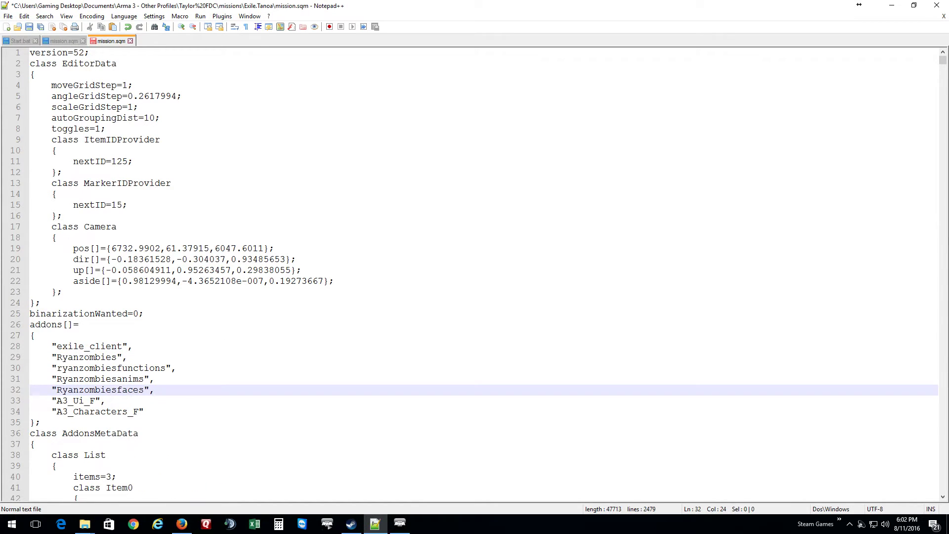
key("ctrl+s")
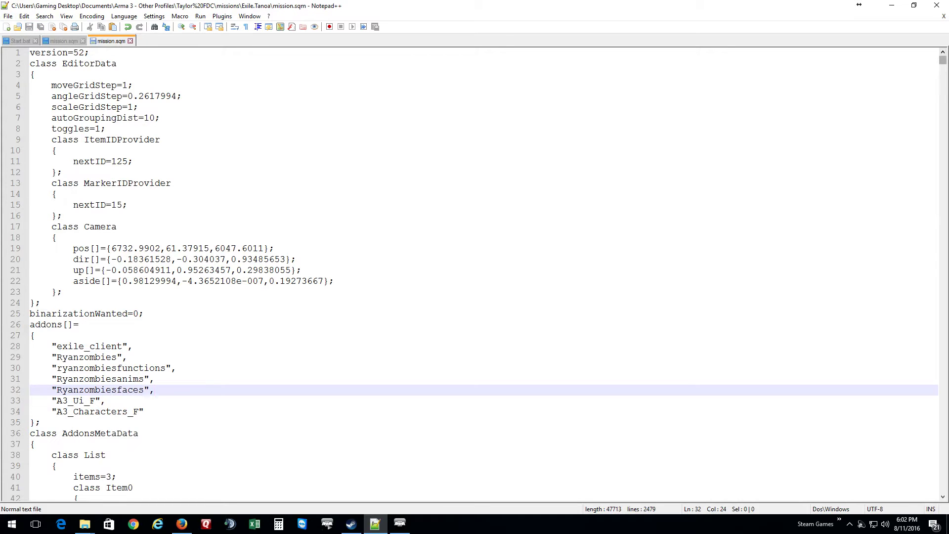
Change HC_HAL's id from 124 to 158, next after the neighbouring id 157, and save.
left_click_drag(943, 60, 943, 489)
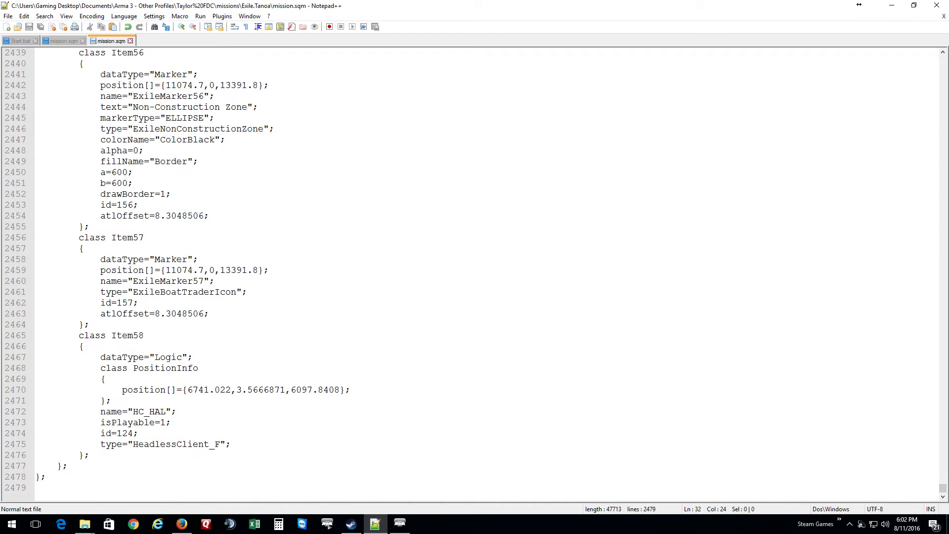
left_click(134, 434)
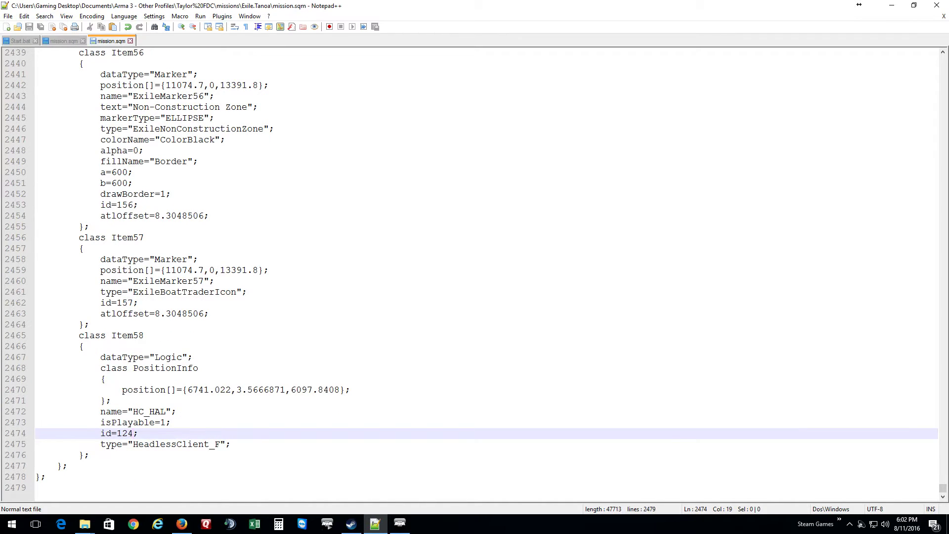
key("shift+Left")
key("shift+Left")
key("shift+Left")
key("shift+Left")
key("shift+Left")
key("shift+Left")
left_click(127, 303)
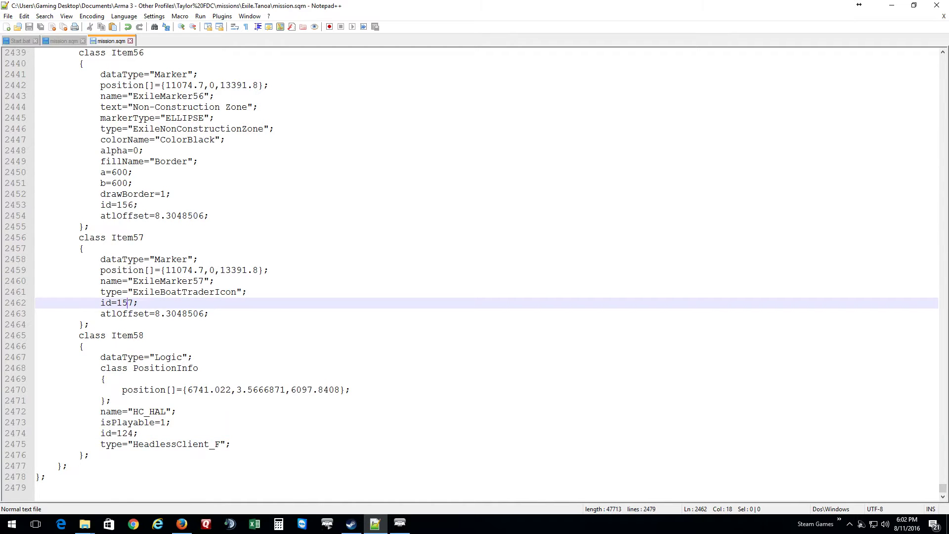
scroll(487, 275, "up", 6)
scroll(487, 275, "down", 6)
left_click(133, 434)
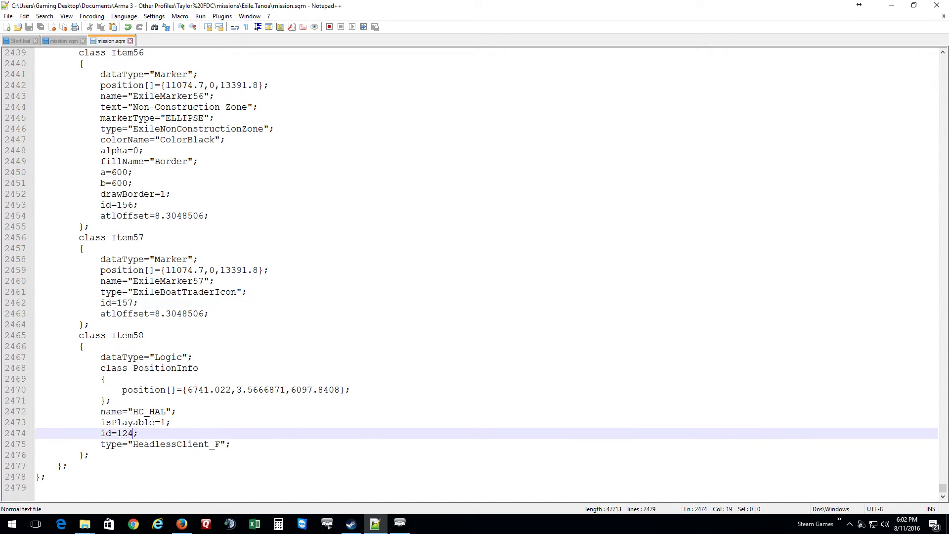
key("BackSpace")
key("BackSpace")
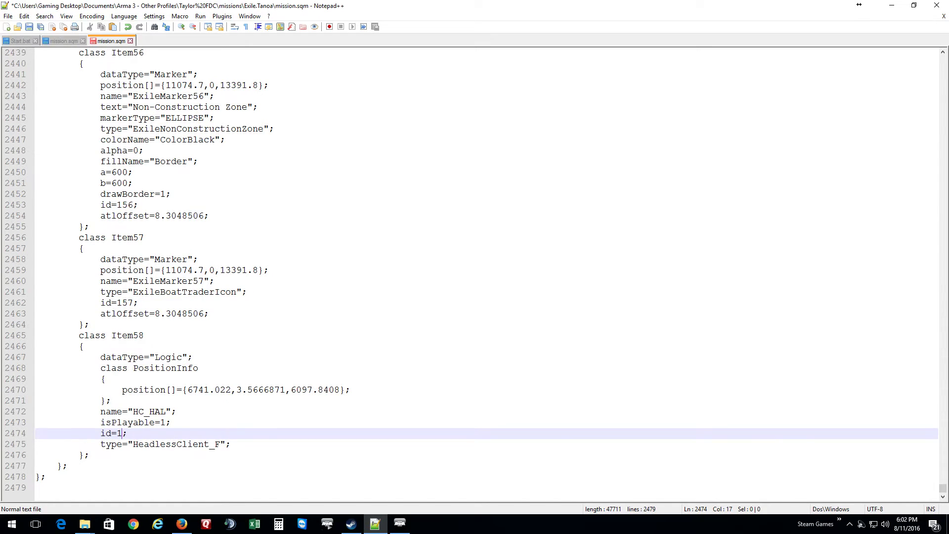
type("58")
left_click(29, 27)
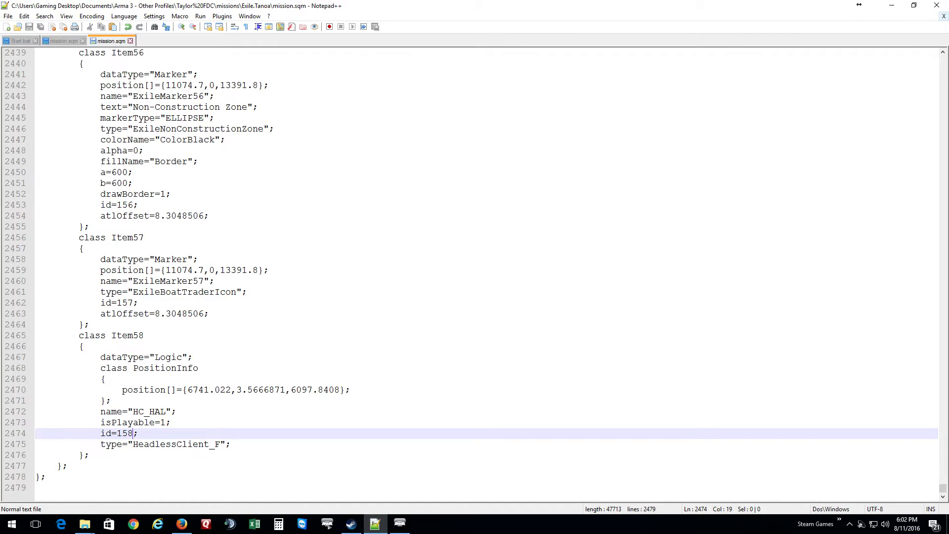
Close the edited mission.sqm, check HC_HAL's id and type in the server copy, then close it.
left_click(944, 16)
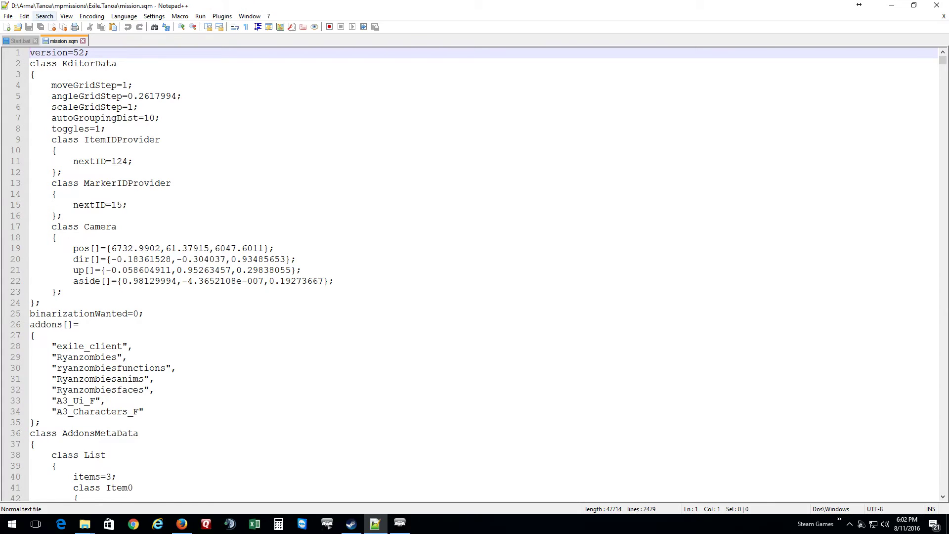
scroll(477, 269, "down", 1)
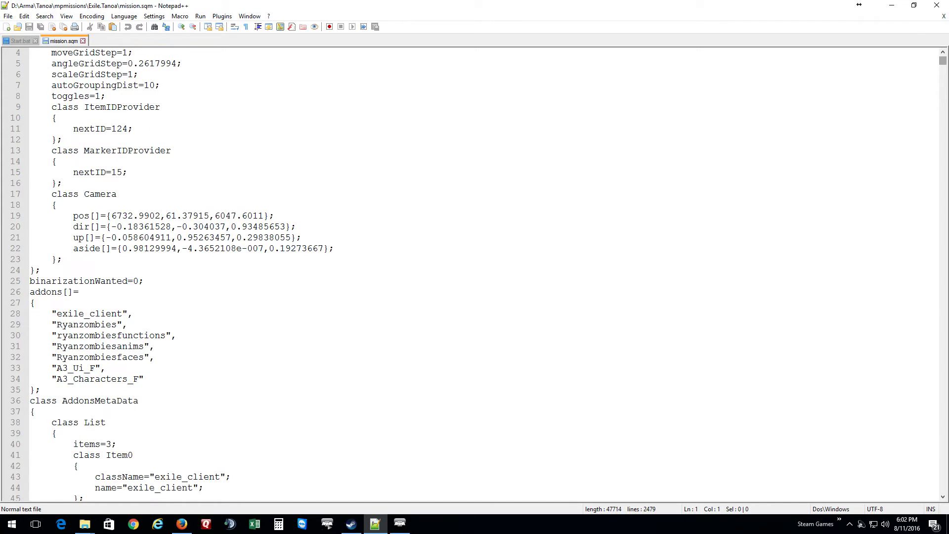
left_click_drag(944, 61, 943, 488)
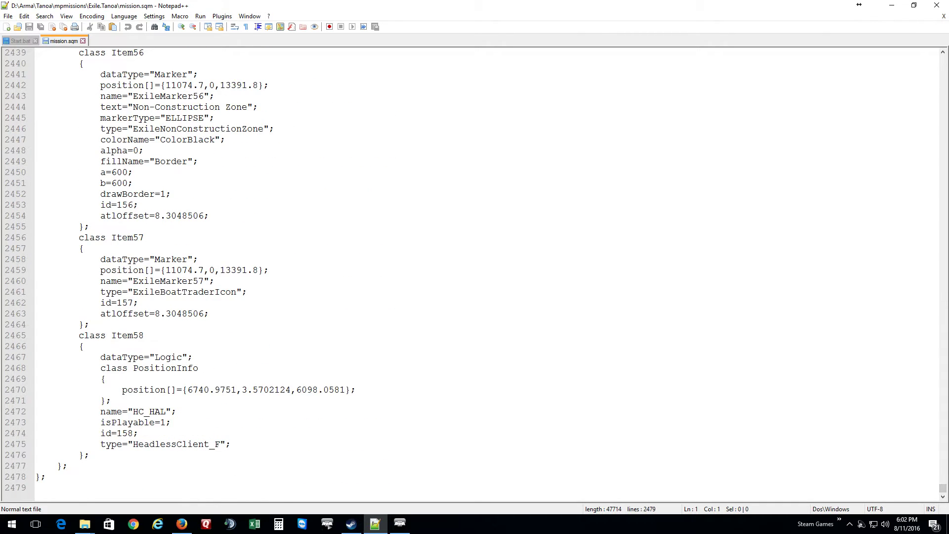
left_click_drag(100, 433, 182, 444)
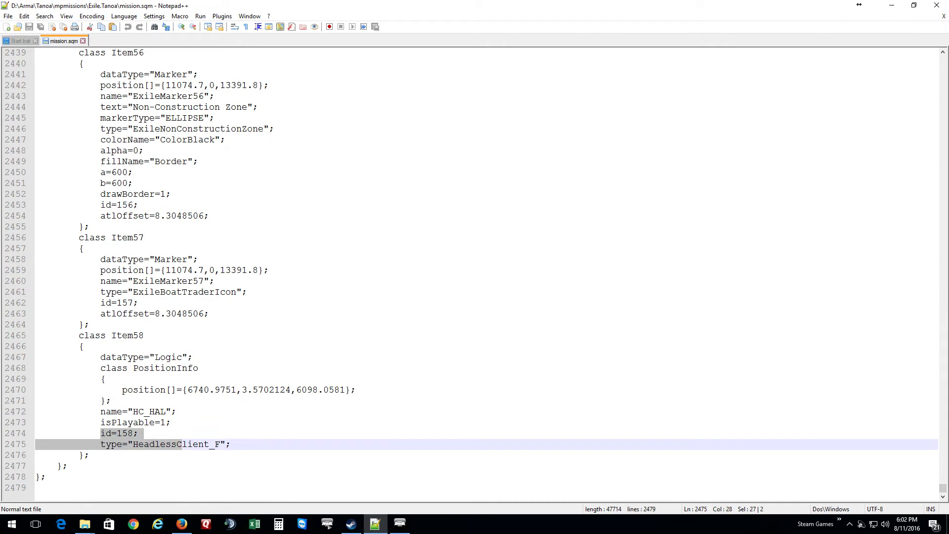
left_click_drag(133, 412, 160, 412)
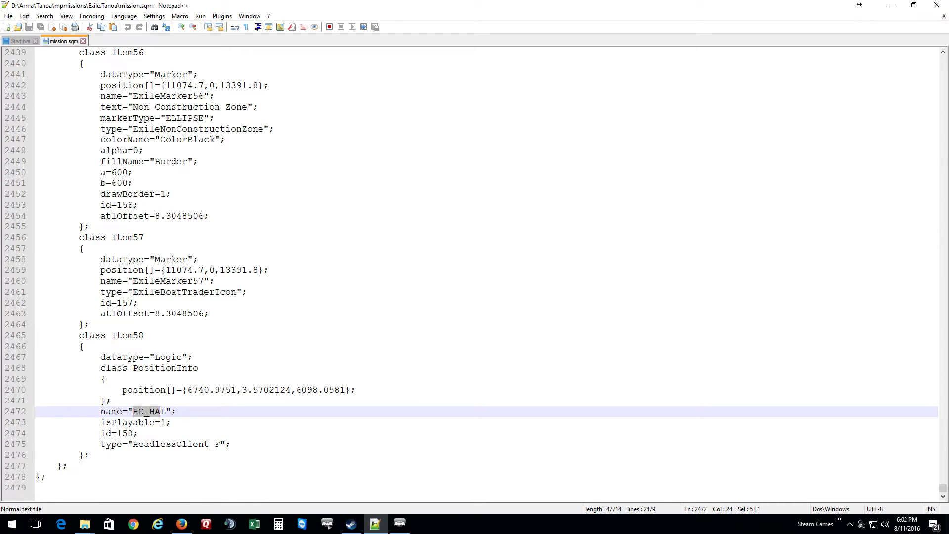
left_click(943, 16)
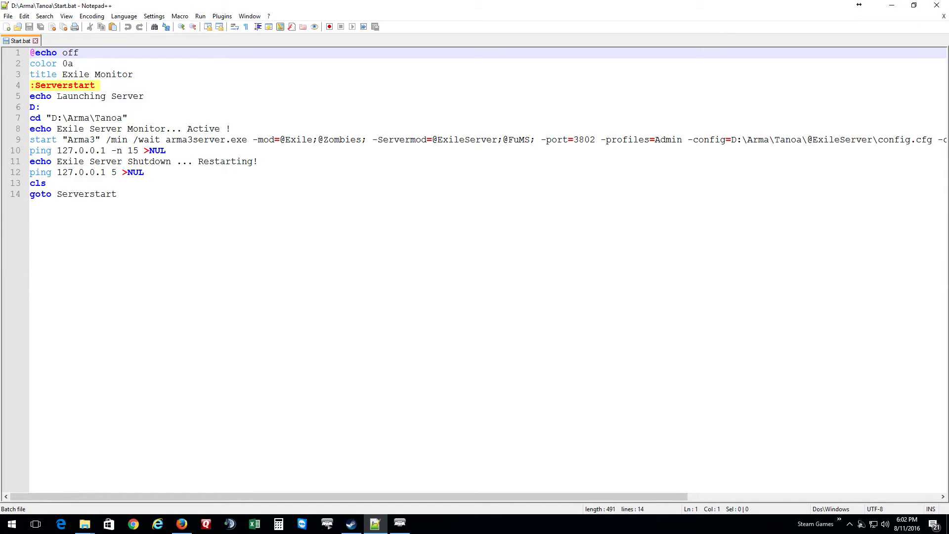
left_click_drag(318, 140, 367, 140)
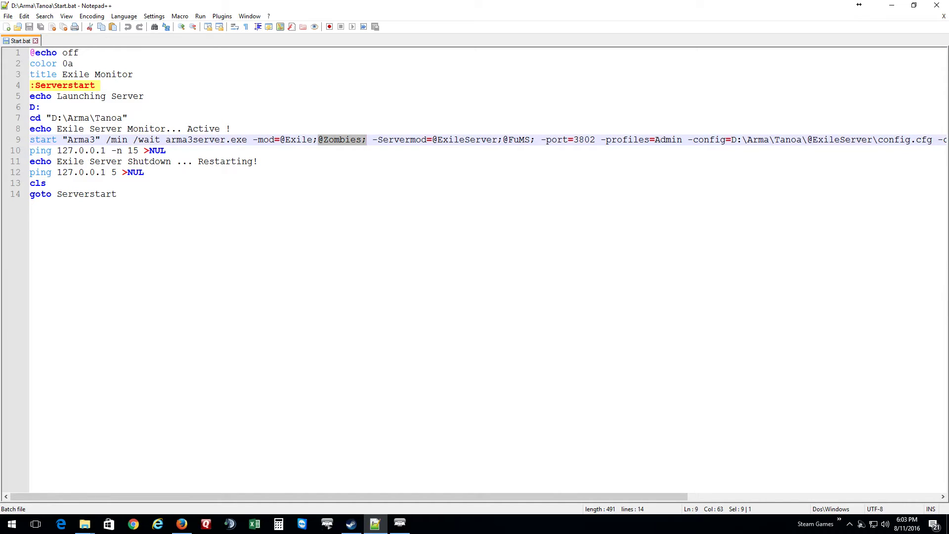
left_click_drag(367, 139, 362, 140)
left_click_drag(503, 140, 535, 140)
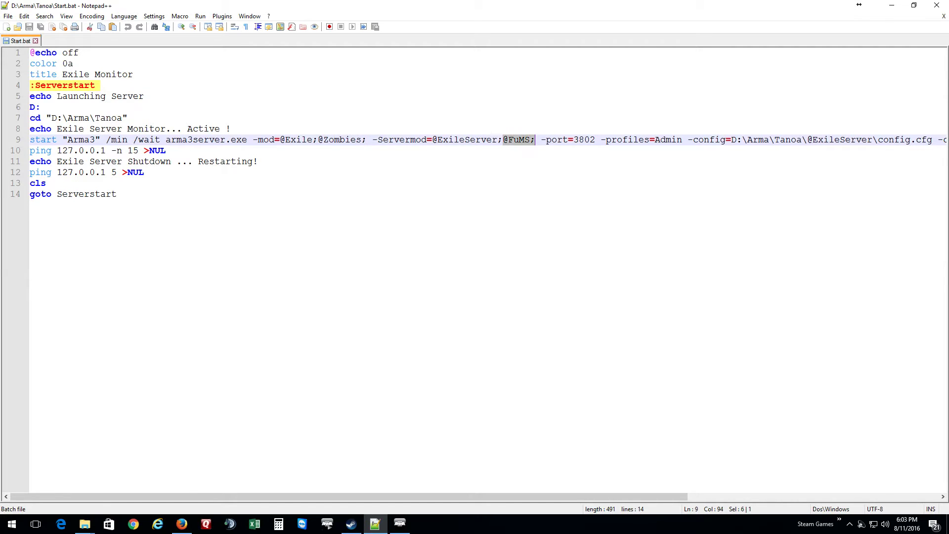
Close Notepad++ and send an arma3server shortcut from the Tanoa folder to the desktop.
left_click(944, 16)
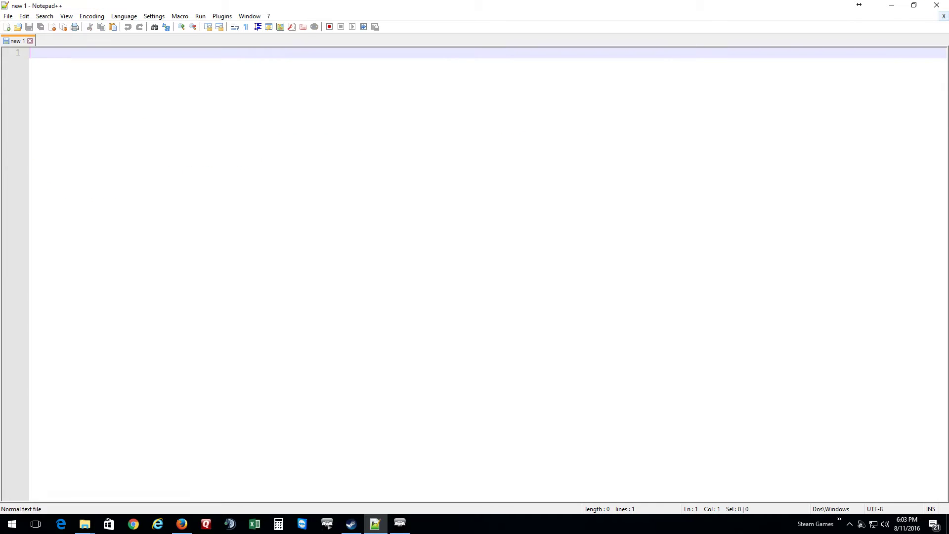
left_click(937, 5)
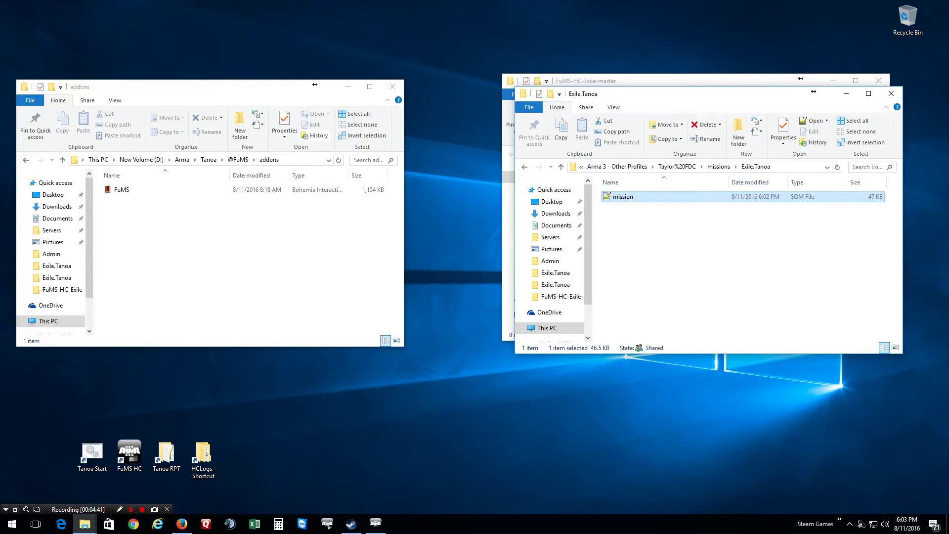
left_click(208, 159)
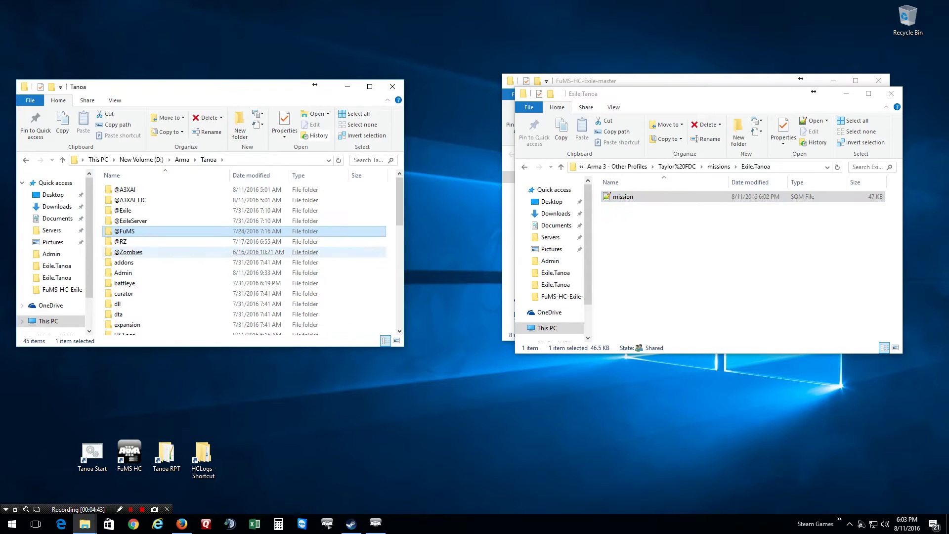
scroll(150, 252, "down", 10)
scroll(150, 187, "up", 4)
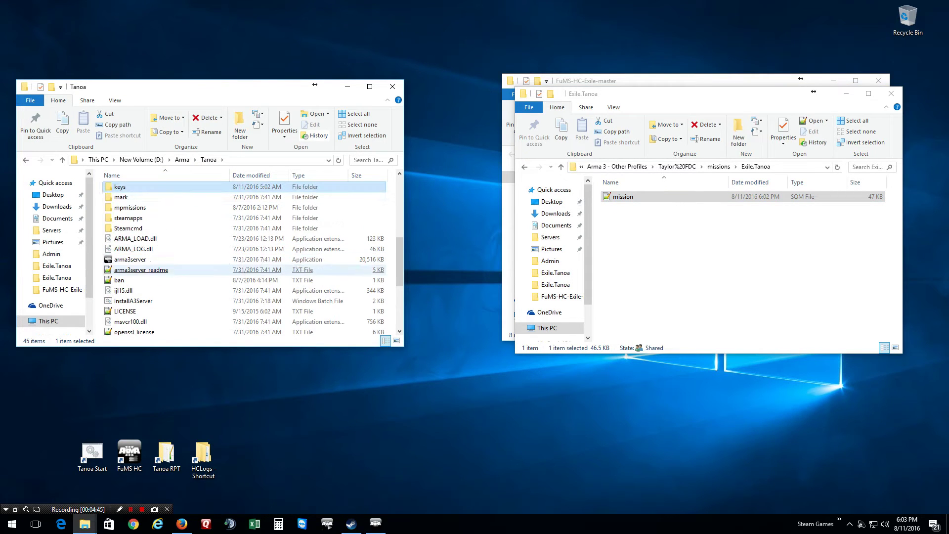
left_click(130, 260)
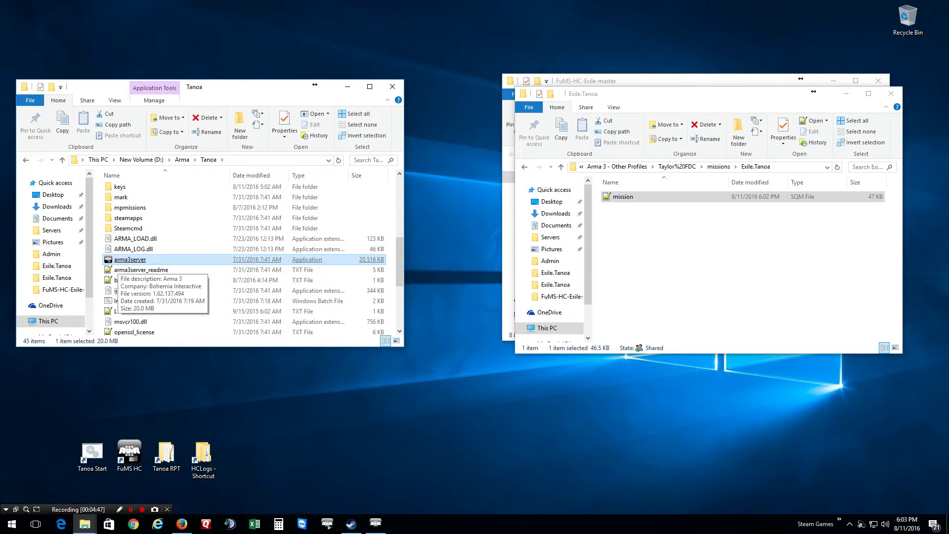
right_click(123, 262)
mouse_move(149, 391)
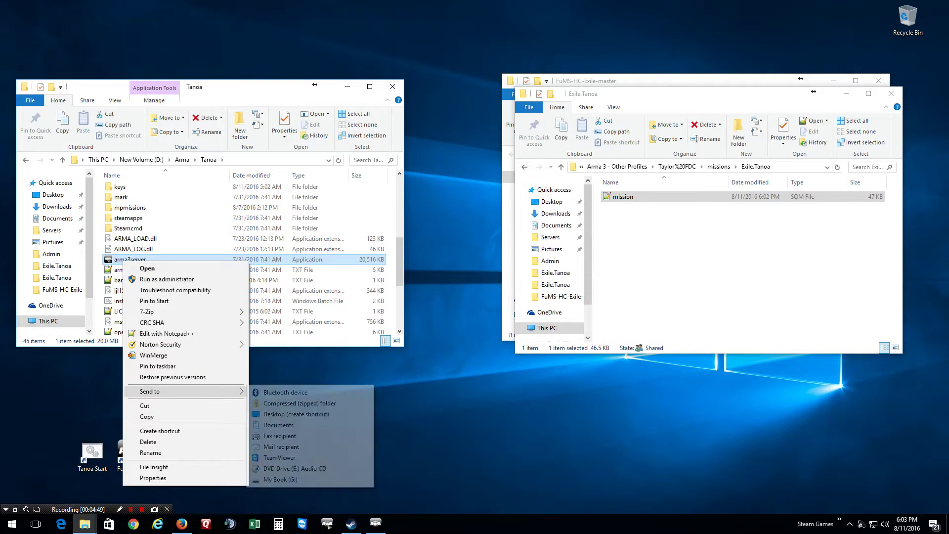
left_click(296, 414)
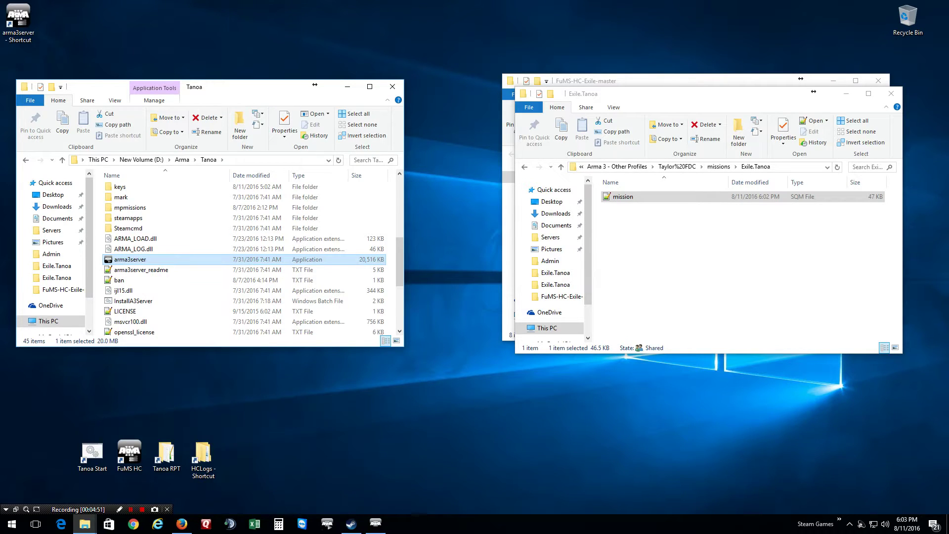
Close the Tanoa, Exile.Tanoa and FuMS-HC-Exile-master Explorer windows.
left_click(392, 86)
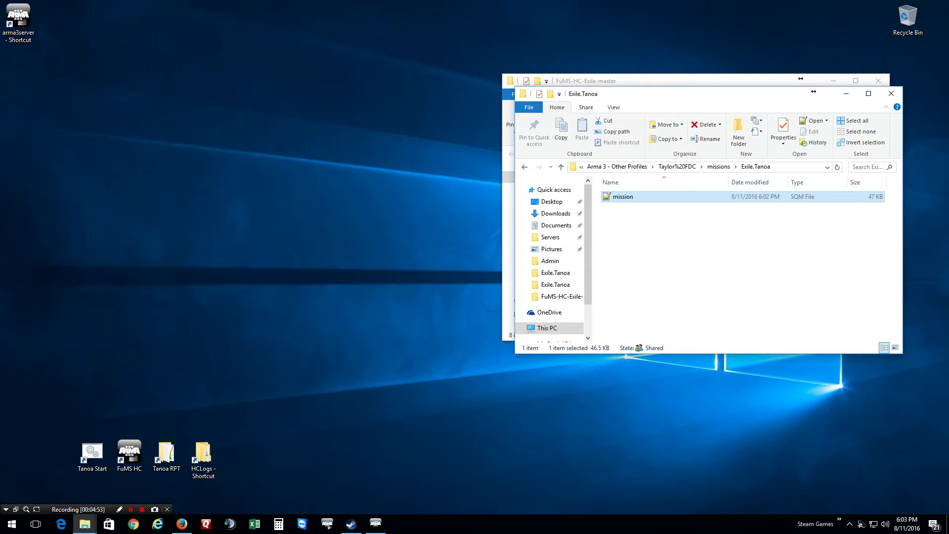
left_click(886, 89)
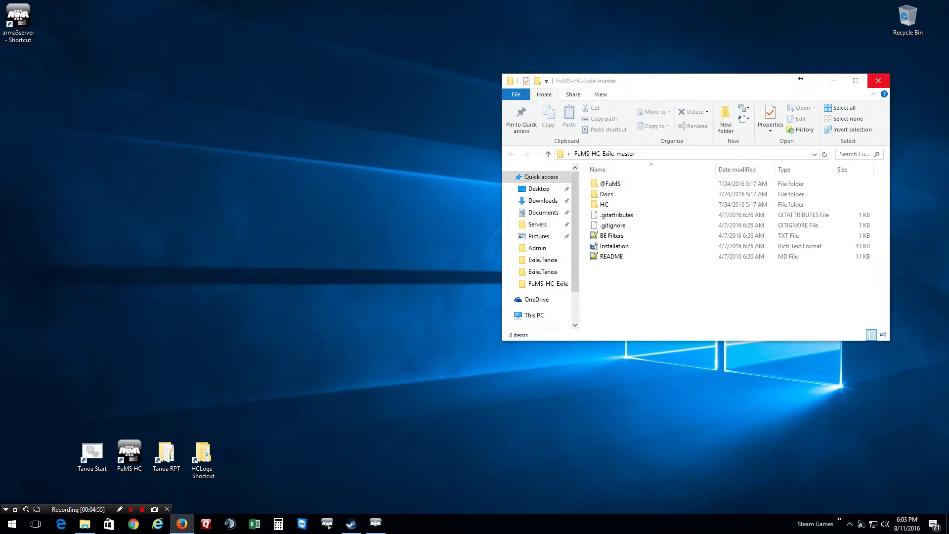
left_click(878, 80)
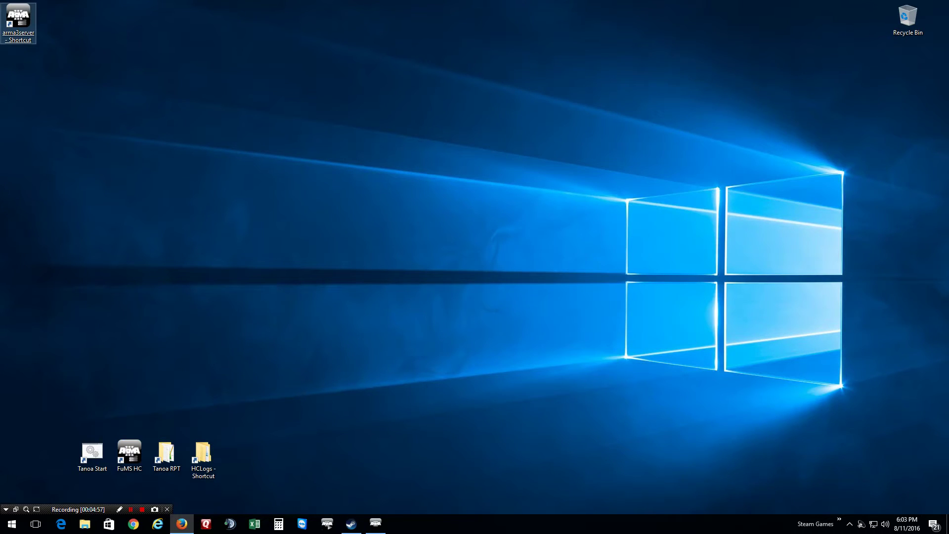
Move the arma3server shortcut beside the other desktop shortcuts, keeping its name unchanged.
left_click_drag(22, 25, 281, 414)
right_click(281, 414)
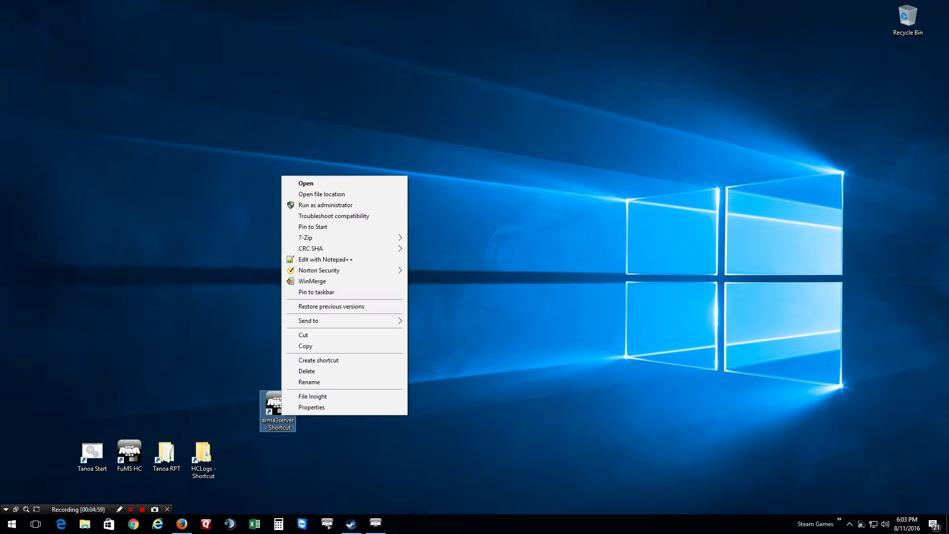
left_click(310, 382)
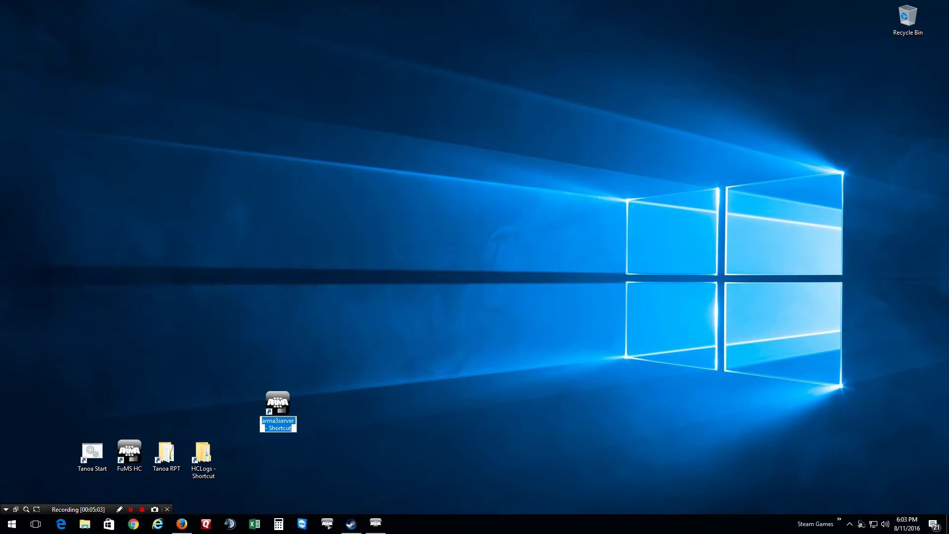
key("Return")
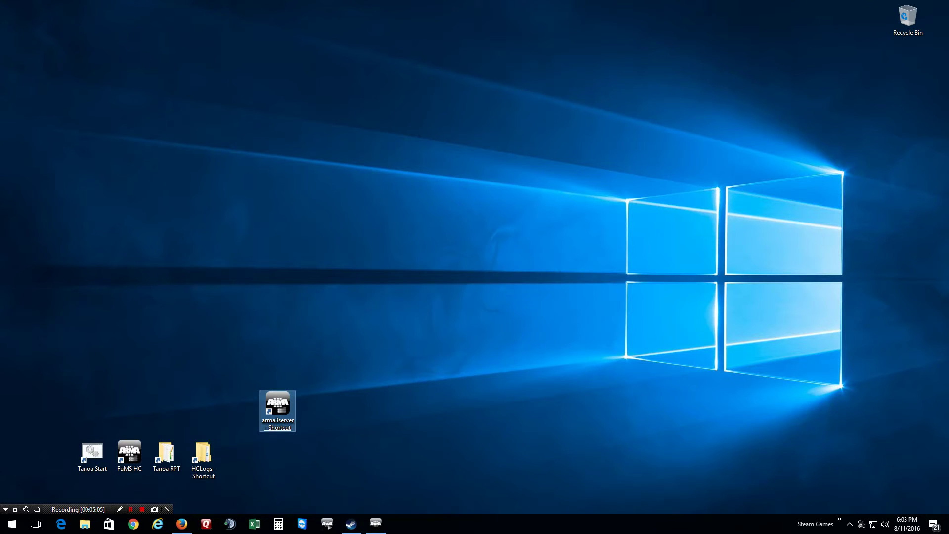
Open the arma3server shortcut's properties to read its D:\Arma\Tanoa\arma3server.exe target.
right_click(289, 406)
key("Up")
key("Return")
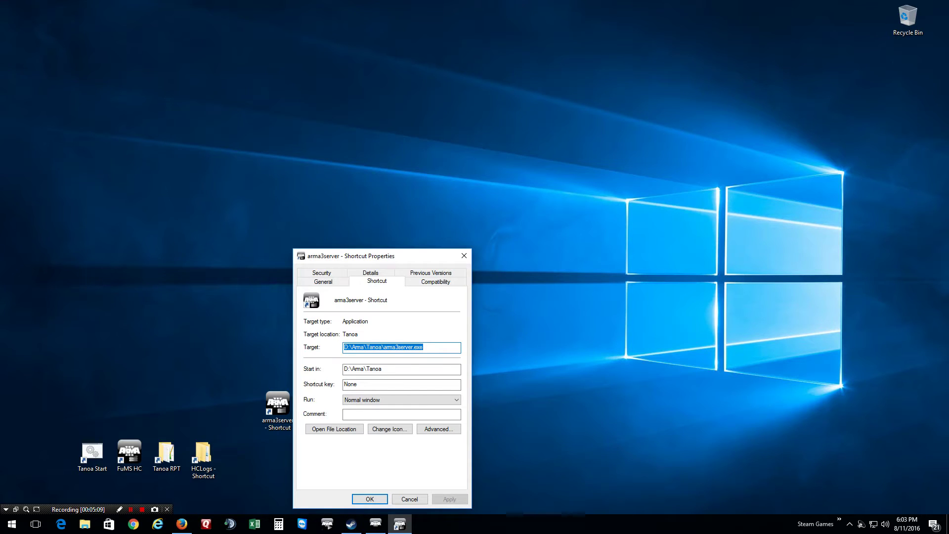
left_click(424, 348)
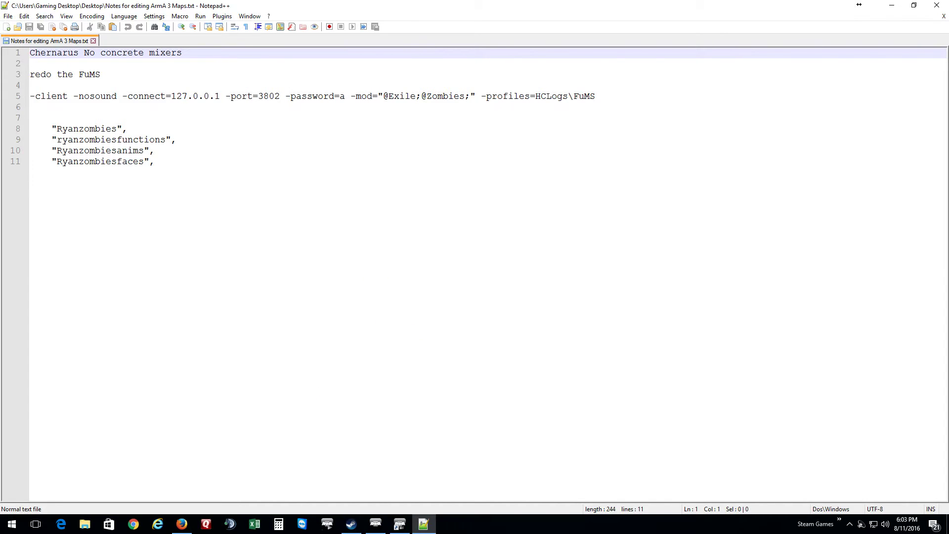
Delete the 'Chernarus No concrete mixers' and 'redo the FuMS' lines and the blank lines above -client.
key("Down")
key("Down")
key("Down")
key("Down")
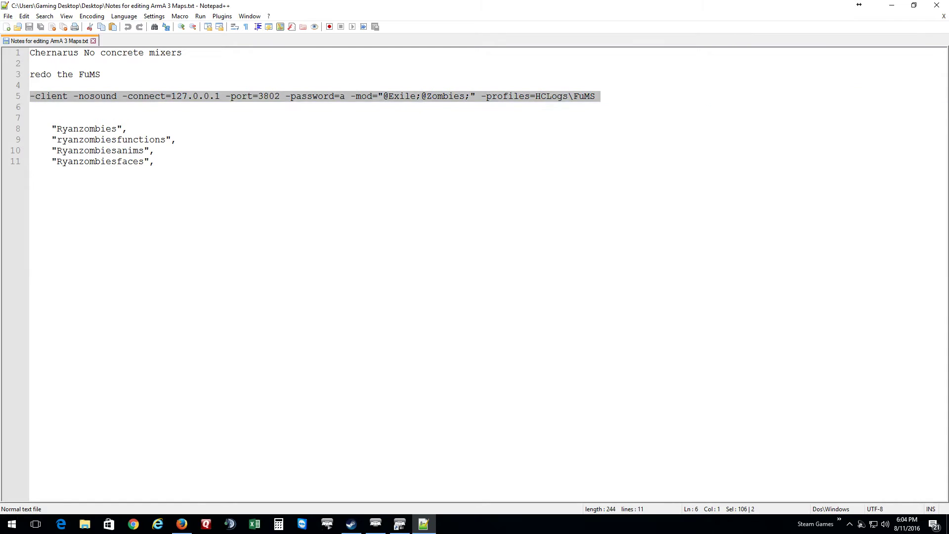
key("shift+Down")
key("shift+Down")
left_click_drag(568, 118, 601, 96)
key("Up")
key("Up")
key("shift+Up")
key("shift+Up")
key("shift+Home")
key("Delete")
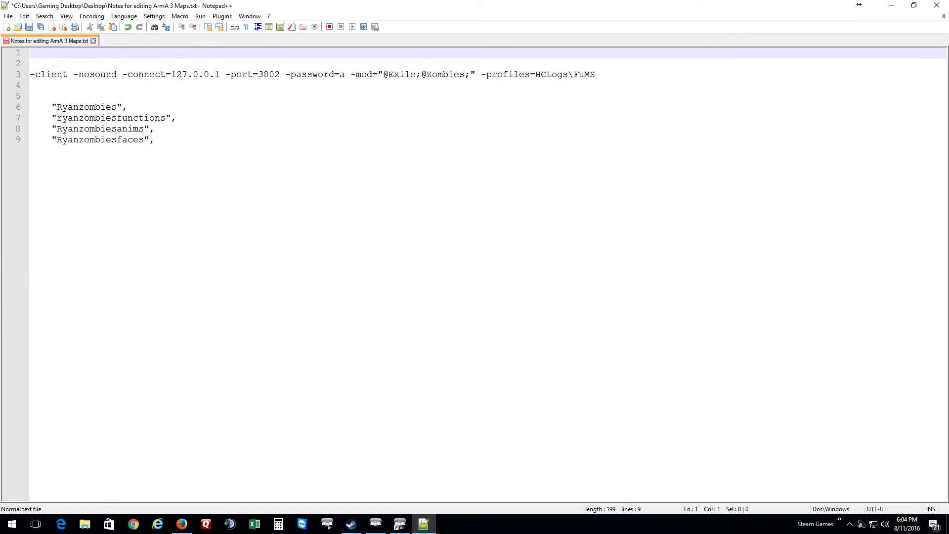
key("Delete")
key("Delete")
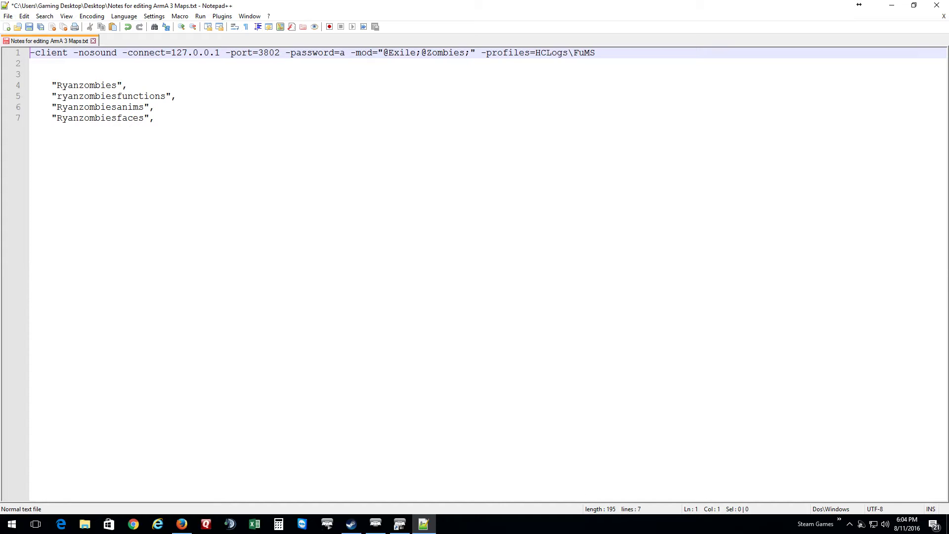
Review the -connect=127.0.0.1, -port=3802 and server password parameters in the launch line.
left_click_drag(171, 53, 220, 53)
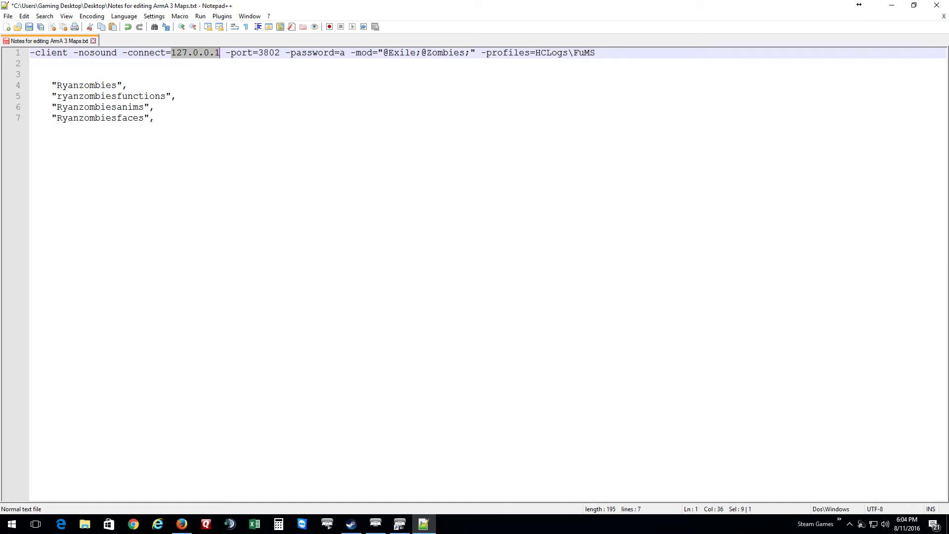
left_click_drag(258, 53, 269, 53)
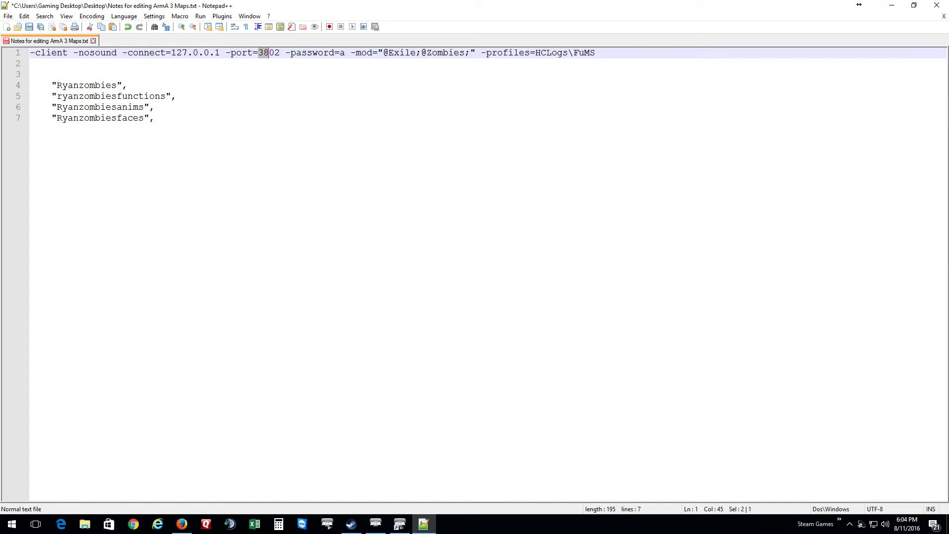
key("Right")
key("Right")
key("Right")
key("Right")
key("shift+Right")
key("shift+Right")
key("shift+Right")
key("shift+Right")
key("shift+Right")
key("shift+Right")
key("shift+Right")
key("shift+Right")
key("shift+Right")
key("shift+Right")
key("shift+Right")
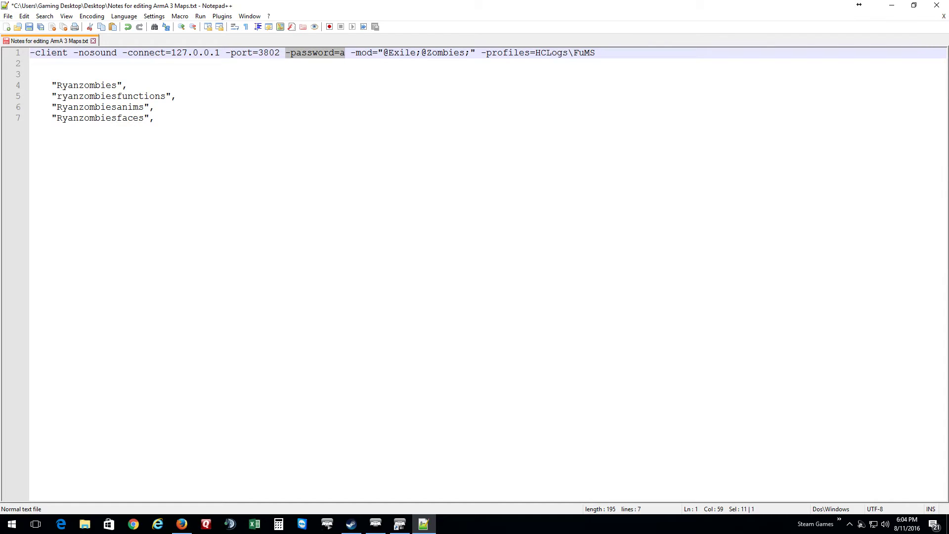
key("Down")
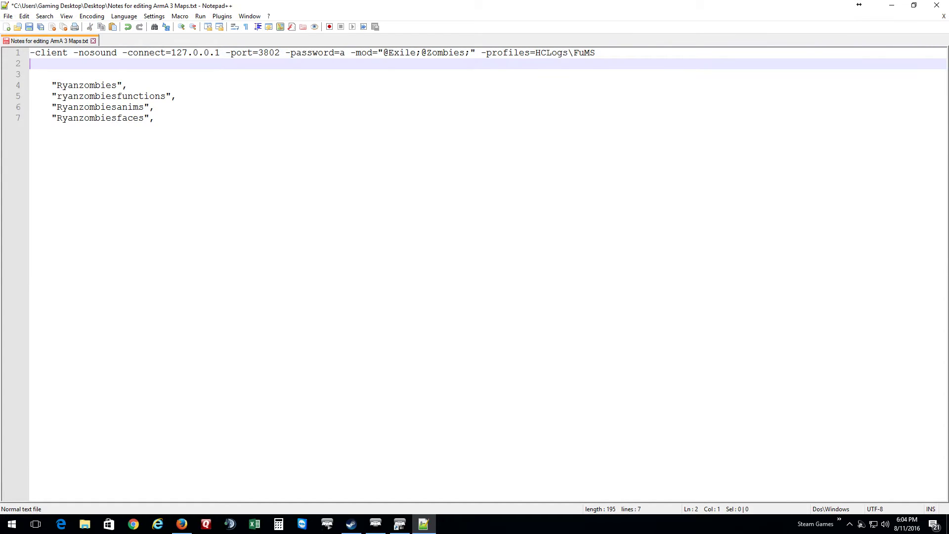
key("Up")
key("Left")
key("Left")
key("Left")
key("Left")
key("Left")
key("Left")
key("Left")
key("Left")
key("Left")
key("Left")
key("Left")
key("shift+Right")
key("shift+Right")
key("shift+Right")
key("shift+Right")
key("shift+Right")
key("shift+Right")
key("shift+Right")
key("shift+Right")
key("shift+Right")
key("shift+Right")
key("shift+Right")
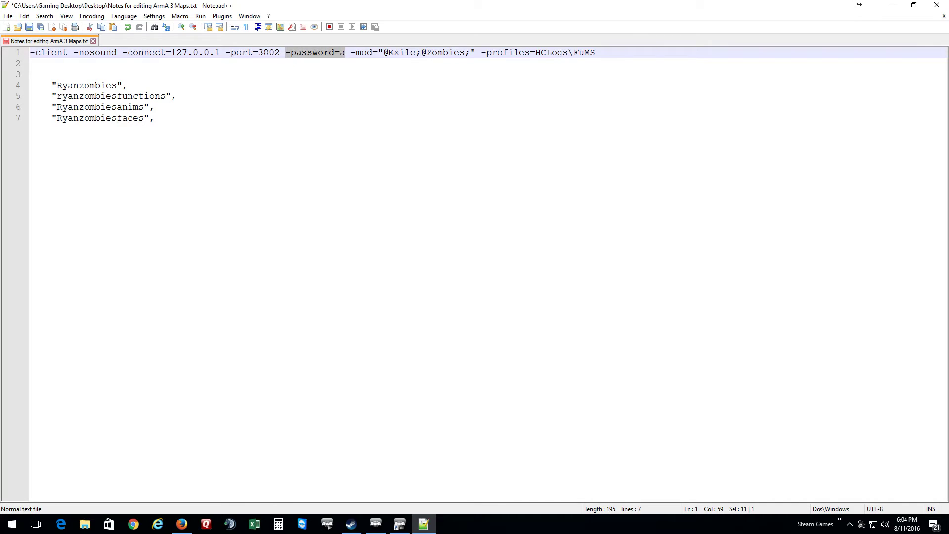
key("Right")
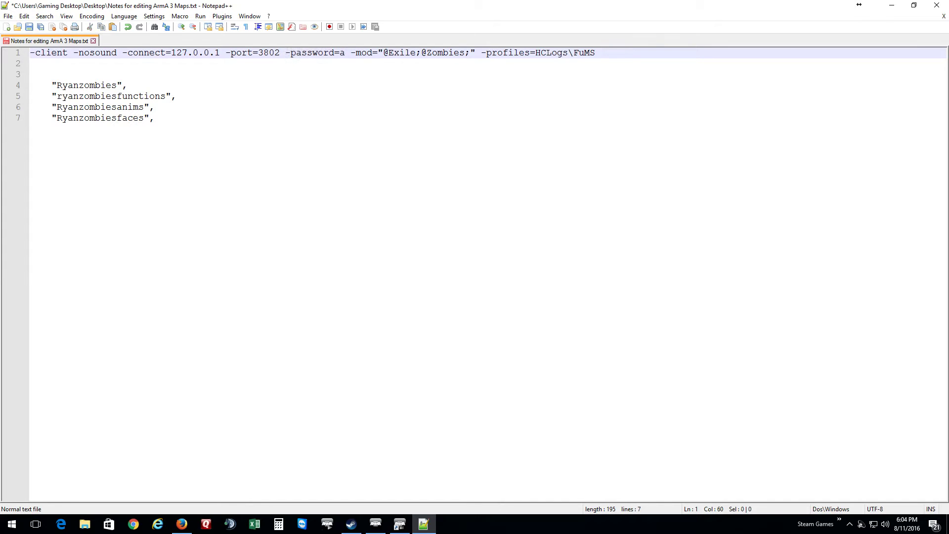
key("Right")
key("Right")
key("Right")
key("Right")
key("Right")
key("Right")
key("Right")
key("Right")
key("Right")
key("End")
key("shift+Left")
key("shift+Left")
key("shift+Left")
key("shift+Left")
key("shift+Left")
key("shift+Left")
key("shift+Left")
key("shift+Left")
key("shift+Left")
key("shift+Left")
key("shift+Left")
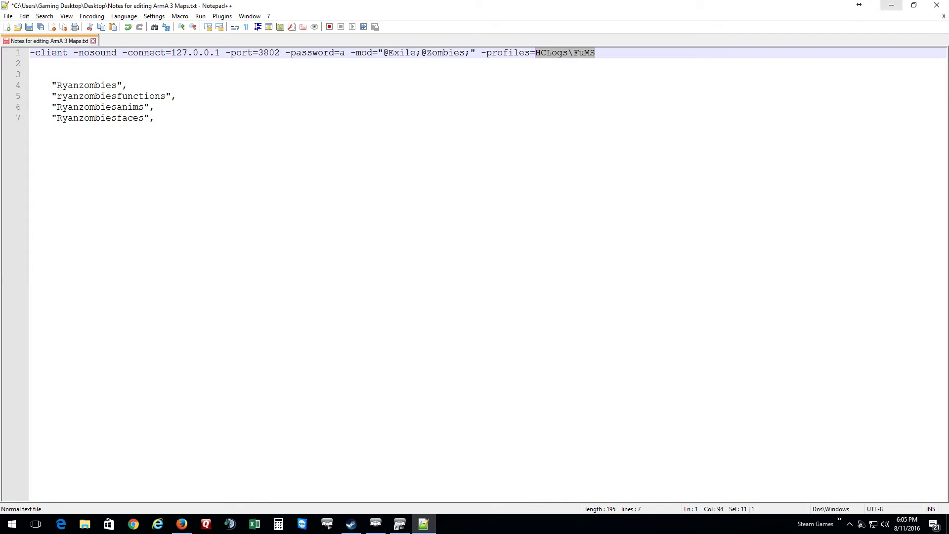
left_click(176, 96)
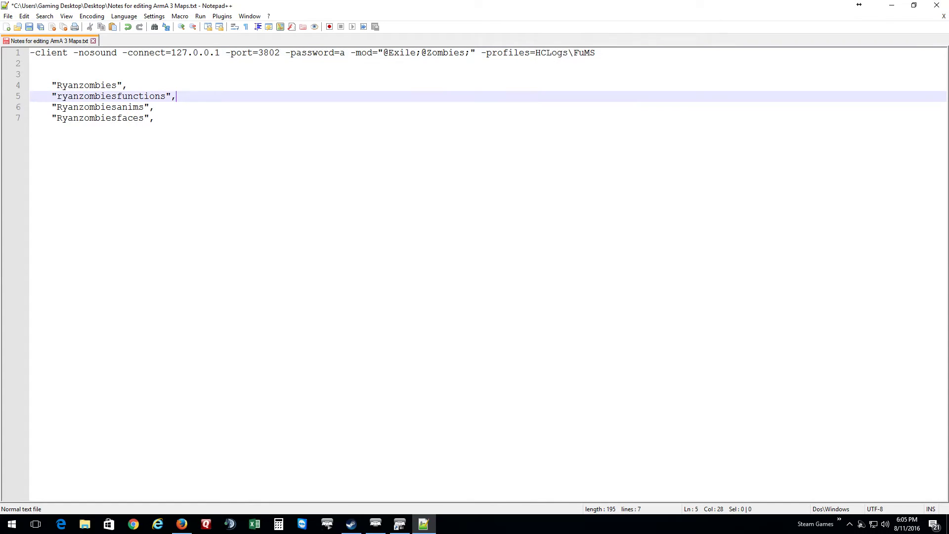
key("ctrl+s")
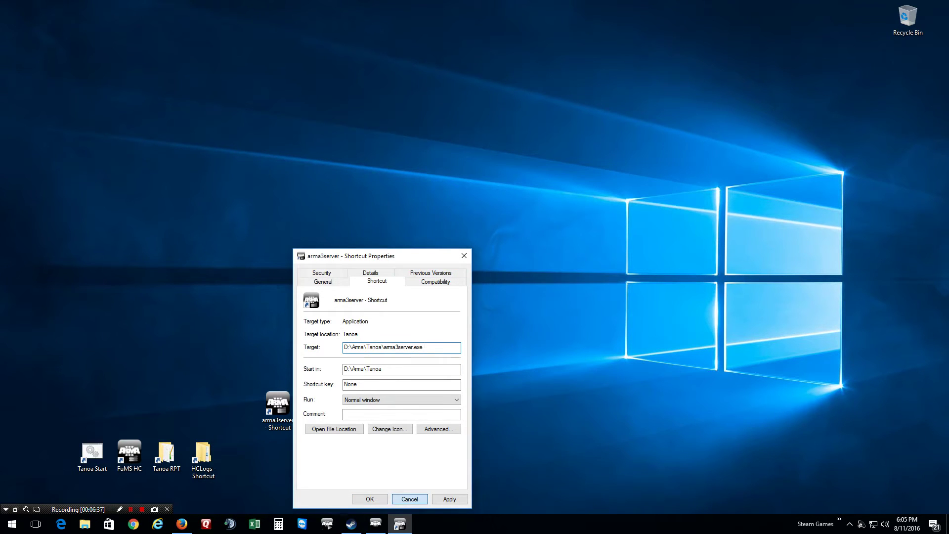
Close the properties unchanged and delete the arma3server desktop shortcut.
left_click(409, 499)
left_click(278, 406)
right_click(282, 409)
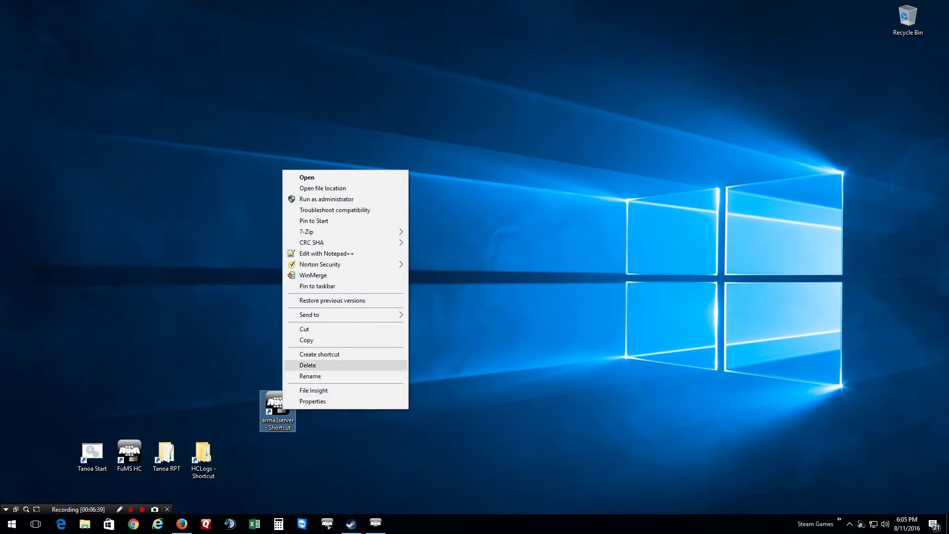
left_click(307, 365)
left_click(511, 301)
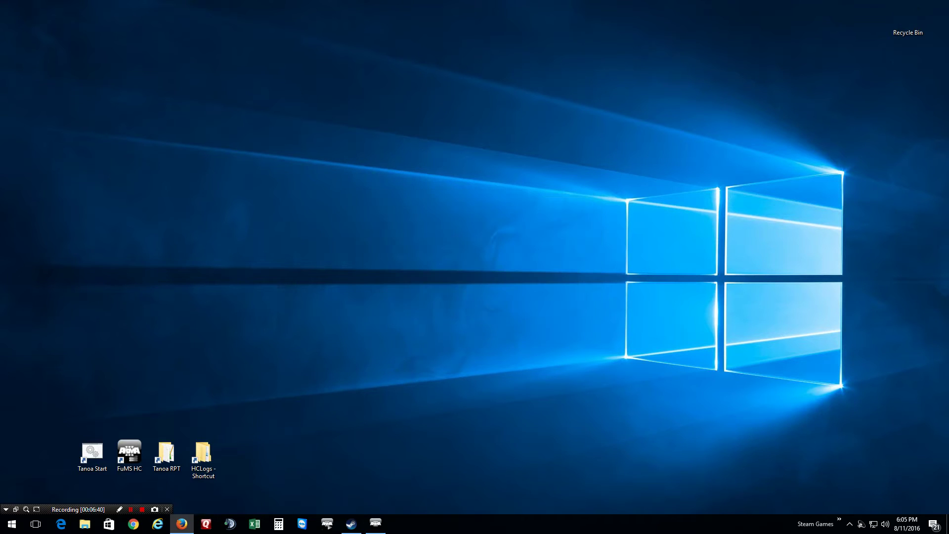
Confirm the FuMS HC shortcut targets arma3server.exe with -client -connect=127.0.0.1 -port=3802, then close its properties.
right_click(120, 456)
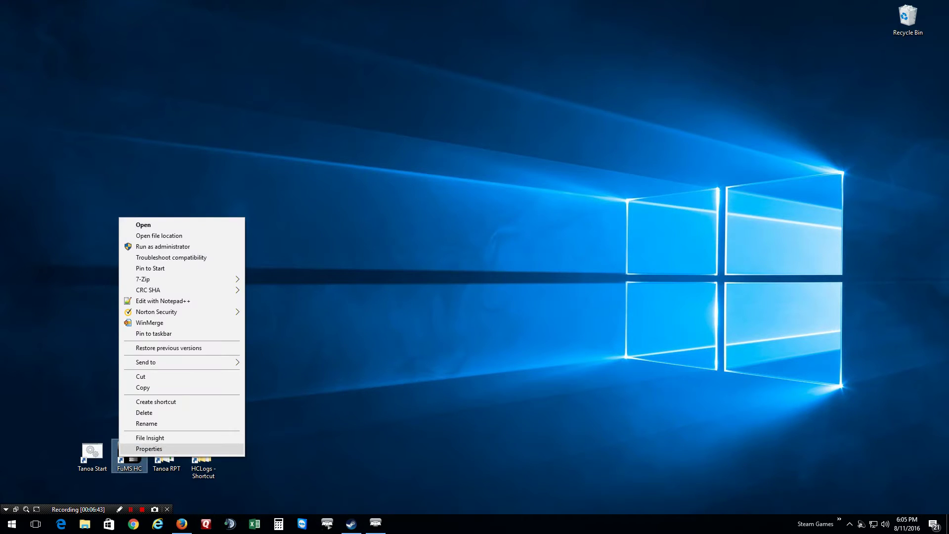
left_click(149, 448)
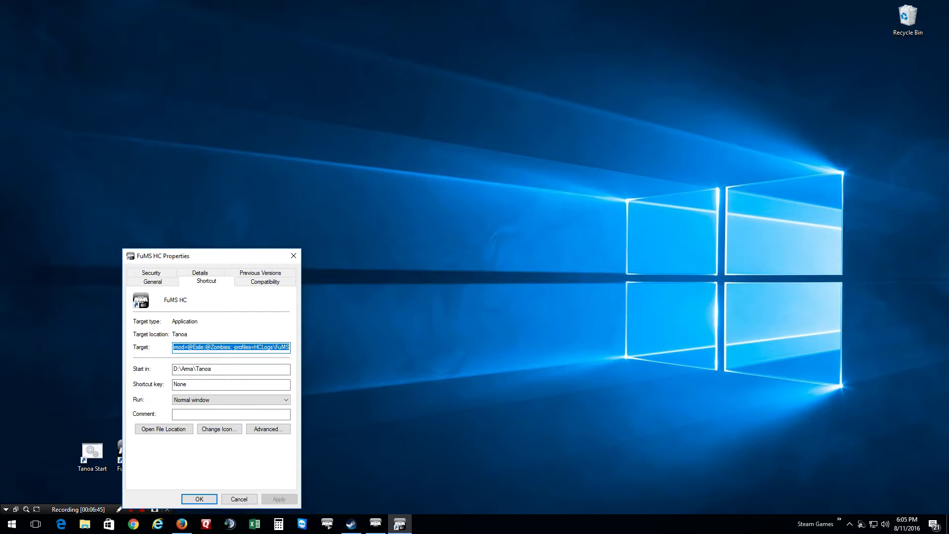
left_click(231, 348)
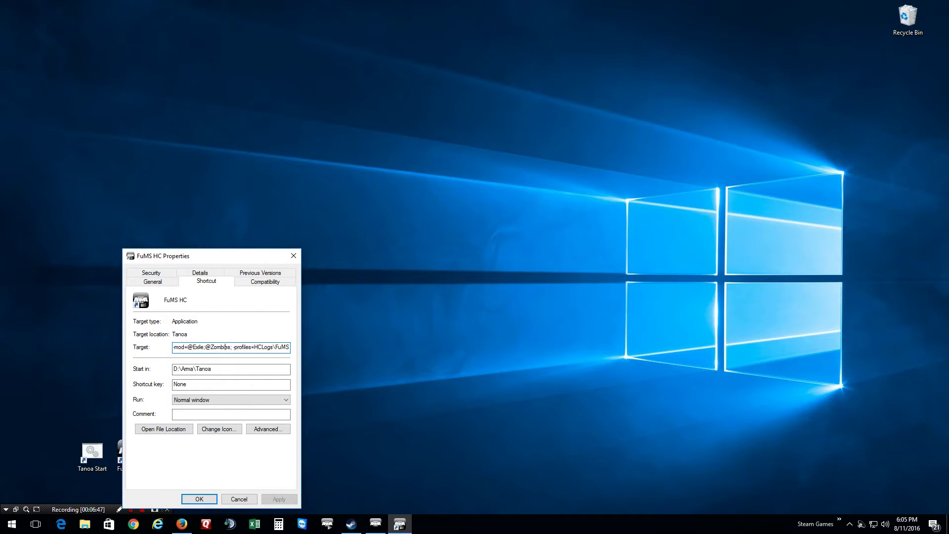
key("Left")
key("Left")
key("Left")
key("Left")
key("Left")
key("Left")
key("Left")
key("Left")
key("Left")
key("Left")
key("Left")
key("Left")
key("Left")
key("Left")
key("Left")
key("Left")
key("Left")
key("Left")
key("Left")
key("Left")
key("Left")
key("Left")
key("Left")
key("Left")
key("Left")
key("Left")
key("Left")
key("Left")
key("Left")
key("Left")
key("Left")
key("Left")
key("Left")
key("Left")
key("Left")
key("Left")
key("Left")
key("Left")
key("Left")
key("Left")
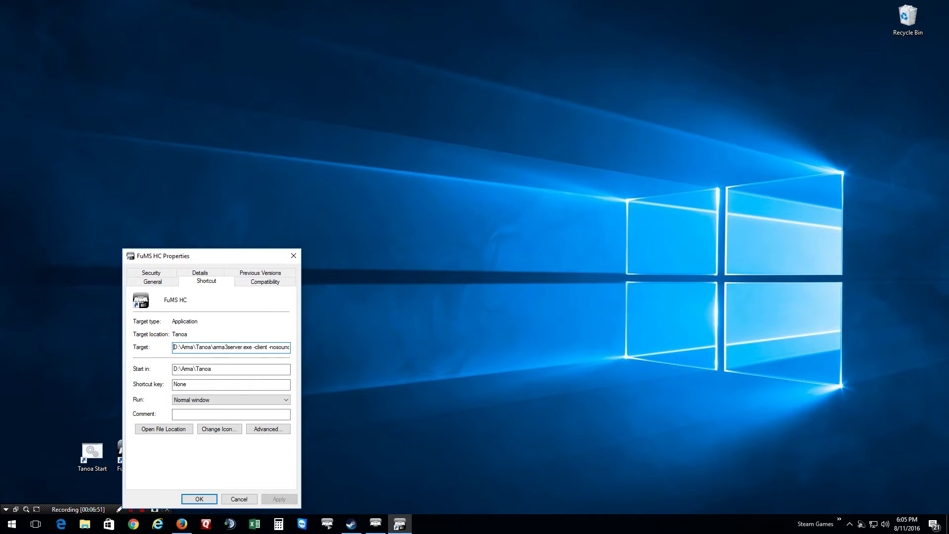
right_click(206, 524)
left_click(206, 488)
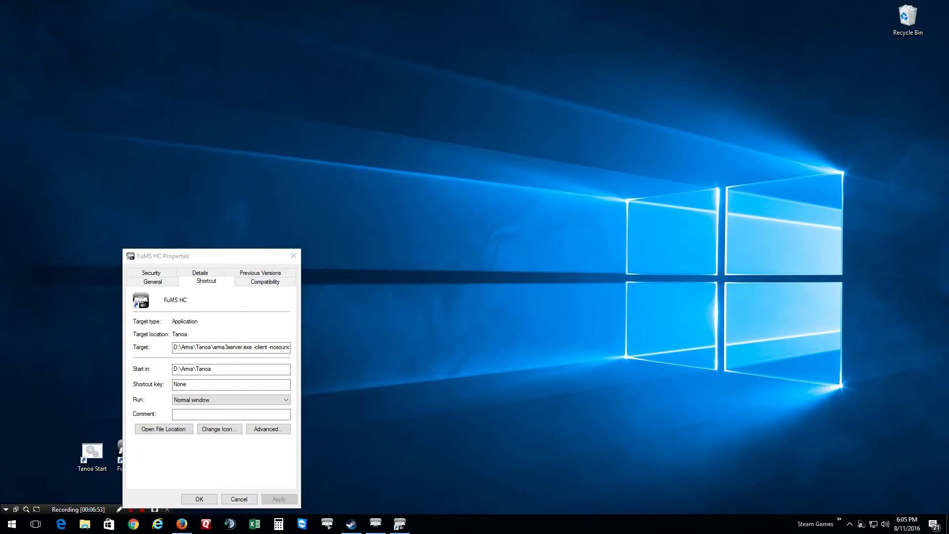
left_click(199, 499)
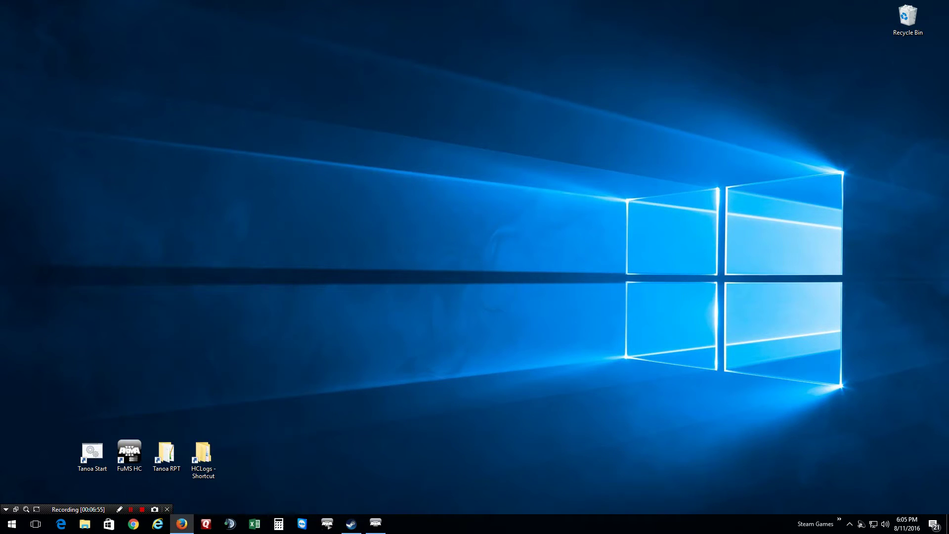
double_click(166, 454)
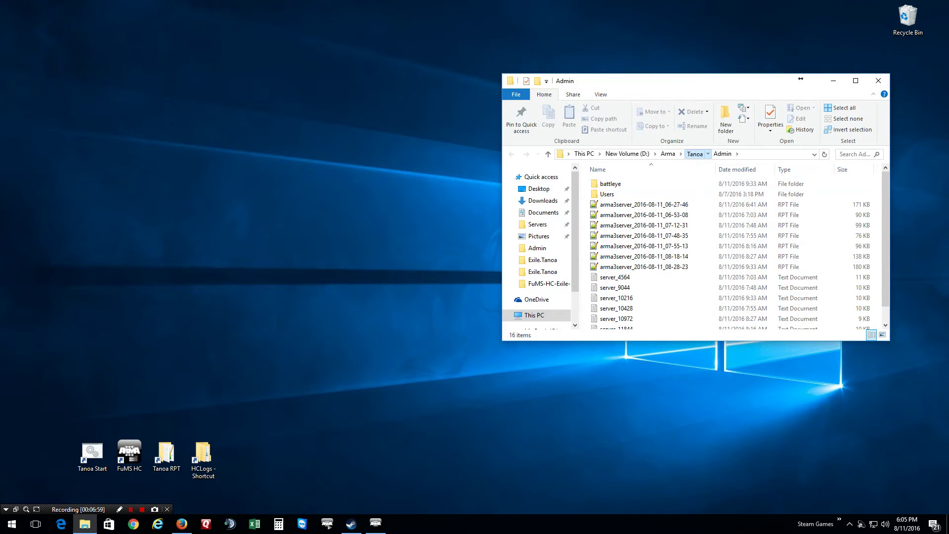
left_click(694, 154)
double_click(618, 216)
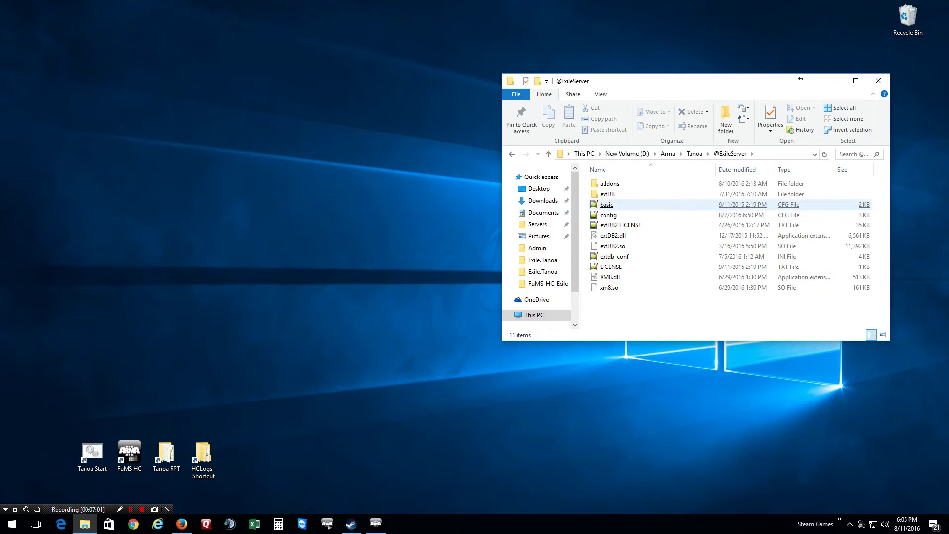
left_click(609, 215)
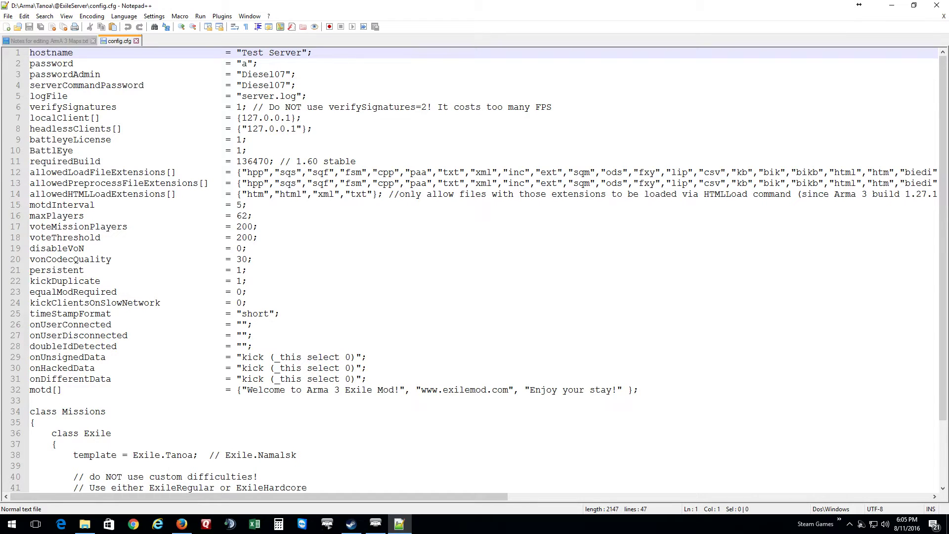
Review the localClient, headlessClients and battleyeLicense entries and the Exile.Tanoa mission template.
left_click_drag(29, 117, 247, 140)
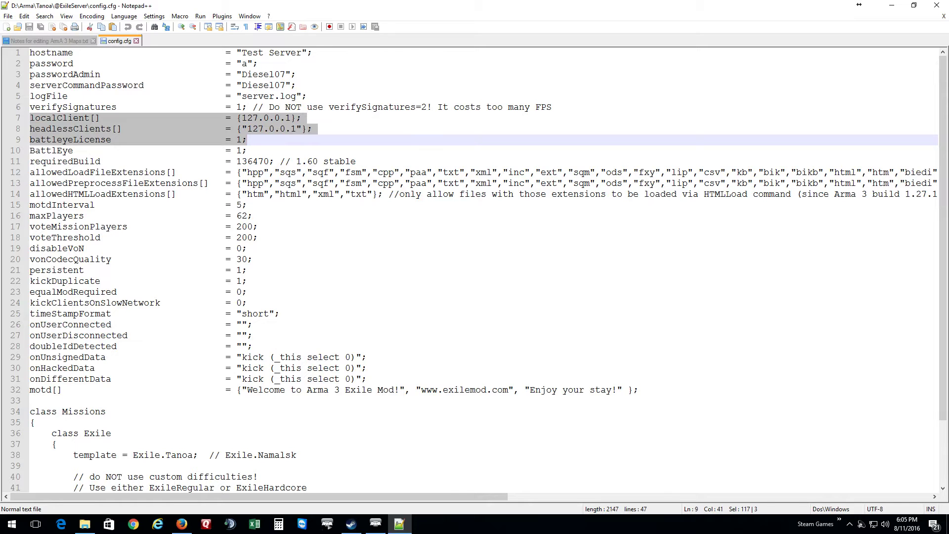
left_click_drag(30, 129, 247, 139)
left_click(94, 139)
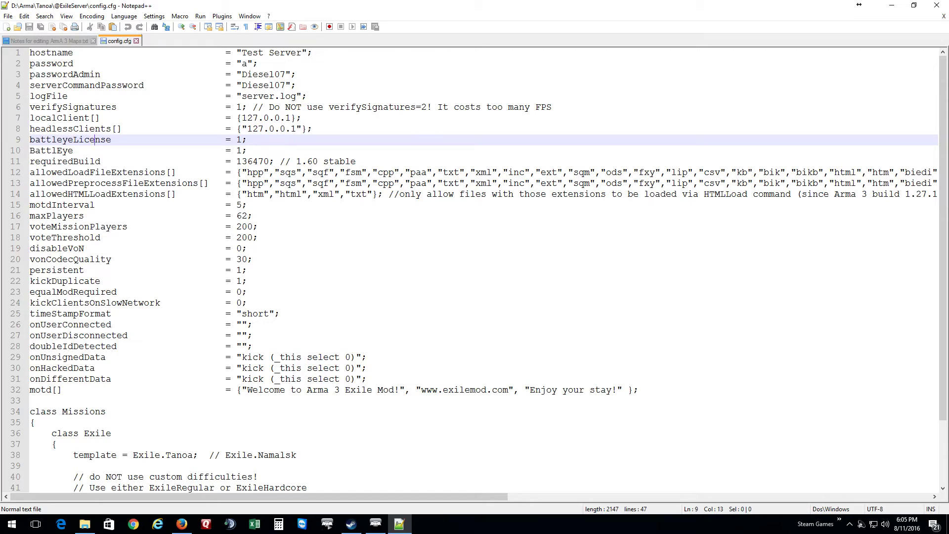
key("End")
double_click(179, 456)
key("shift+Right")
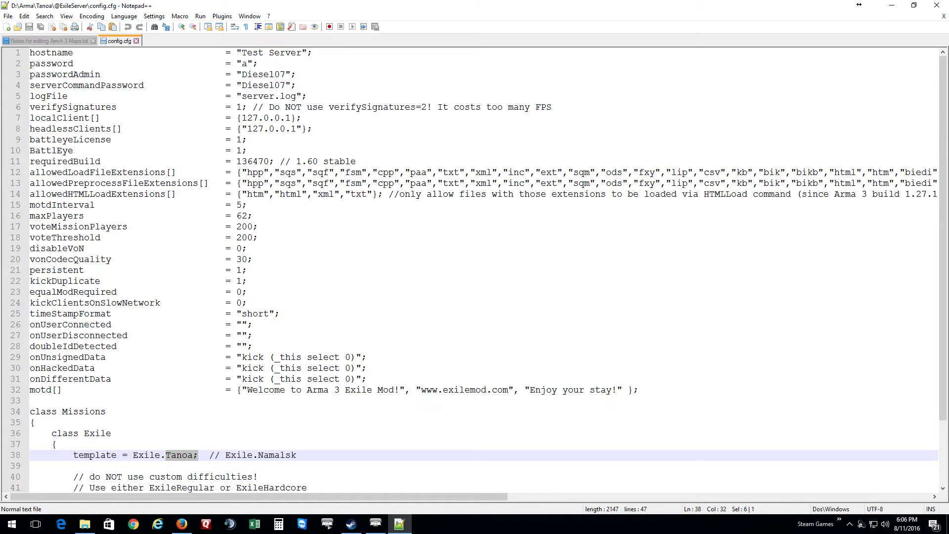
left_click(186, 456)
left_click(937, 5)
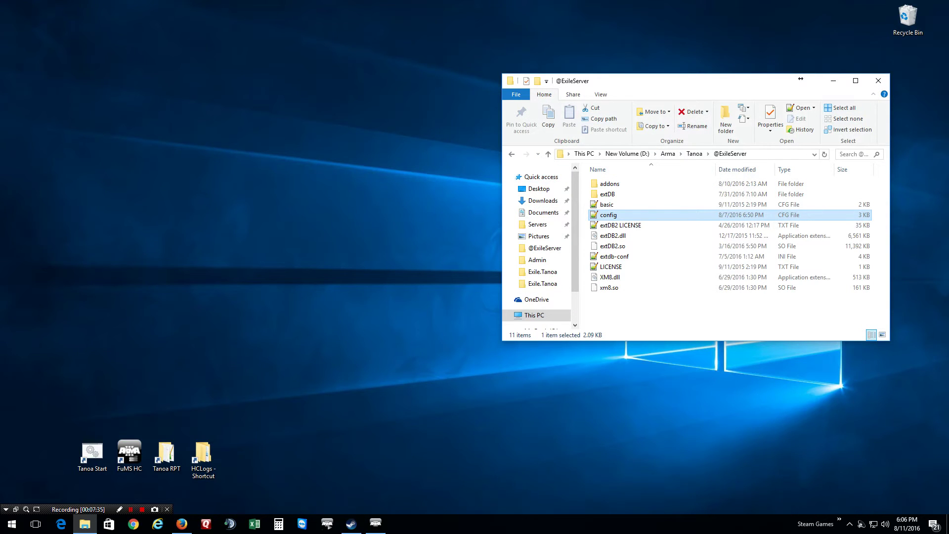
left_click(878, 80)
right_click(908, 7)
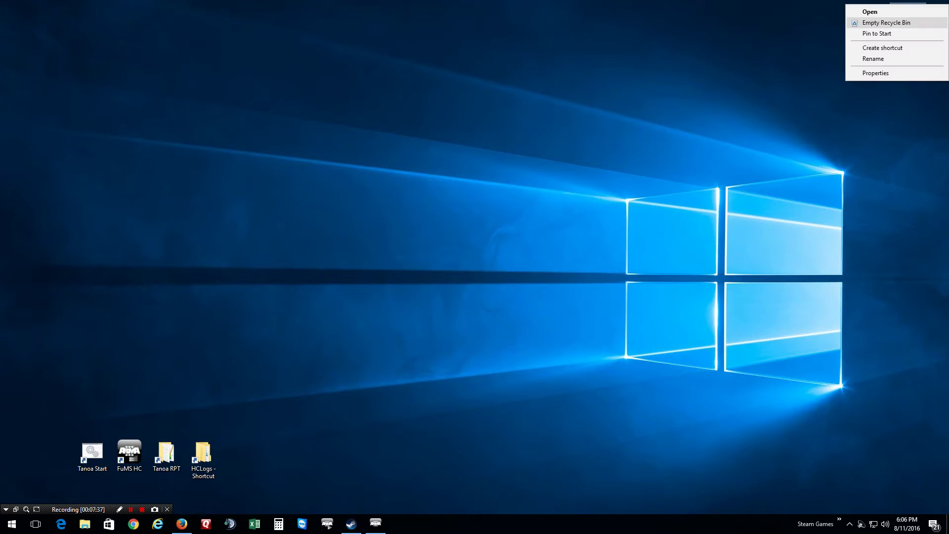
left_click(875, 22)
left_click(513, 302)
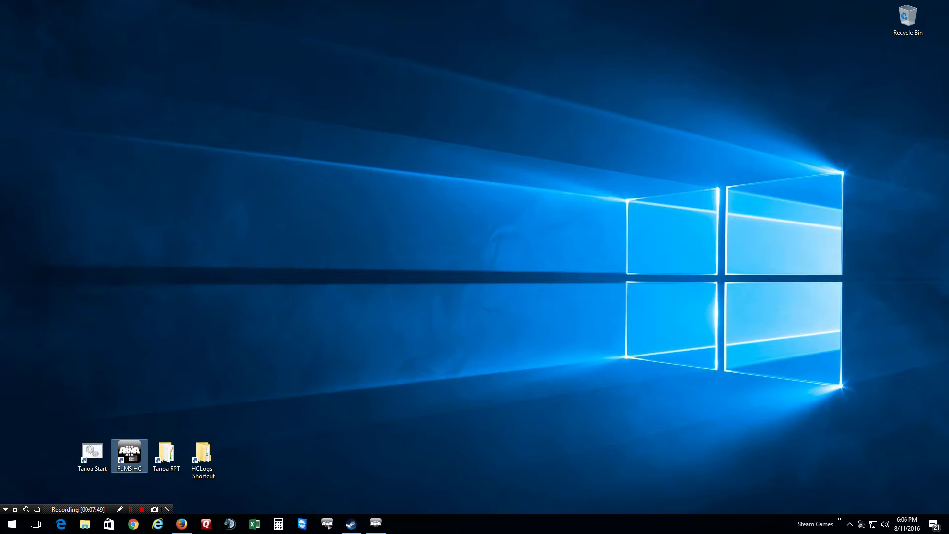
Launch Arma 3 and open the multiplayer server browser listing the [FDC] Exile Tanoa server.
left_click(130, 455)
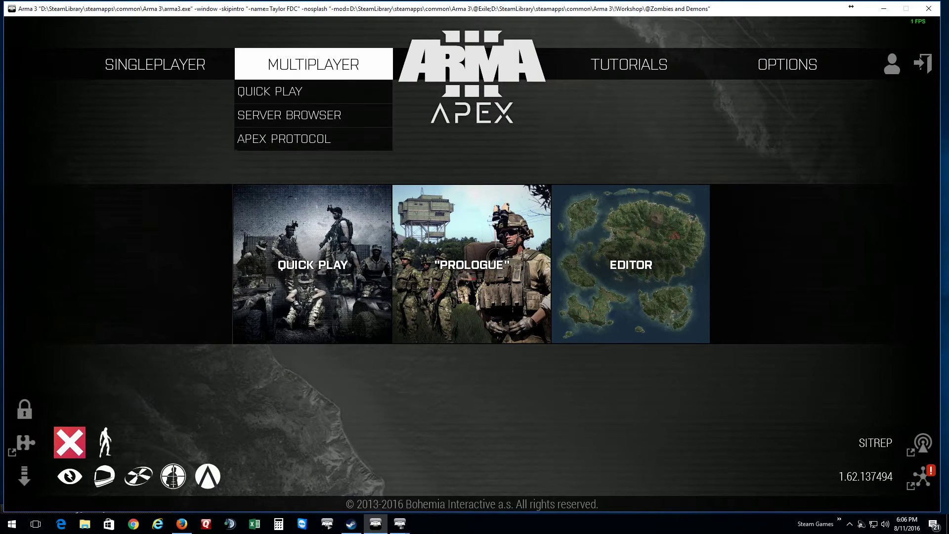
left_click(314, 115)
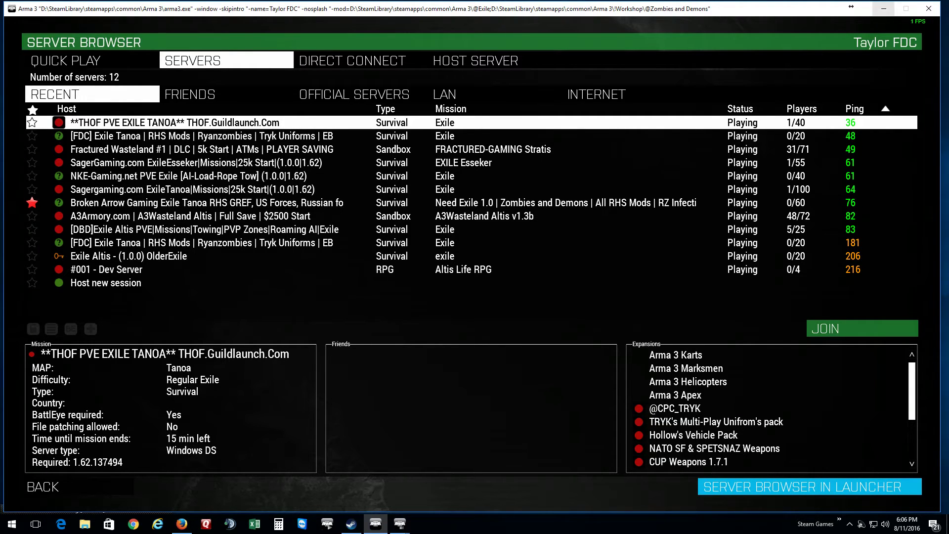
Minimize Arma 3 and move the headless client console to the upper right.
left_click(883, 8)
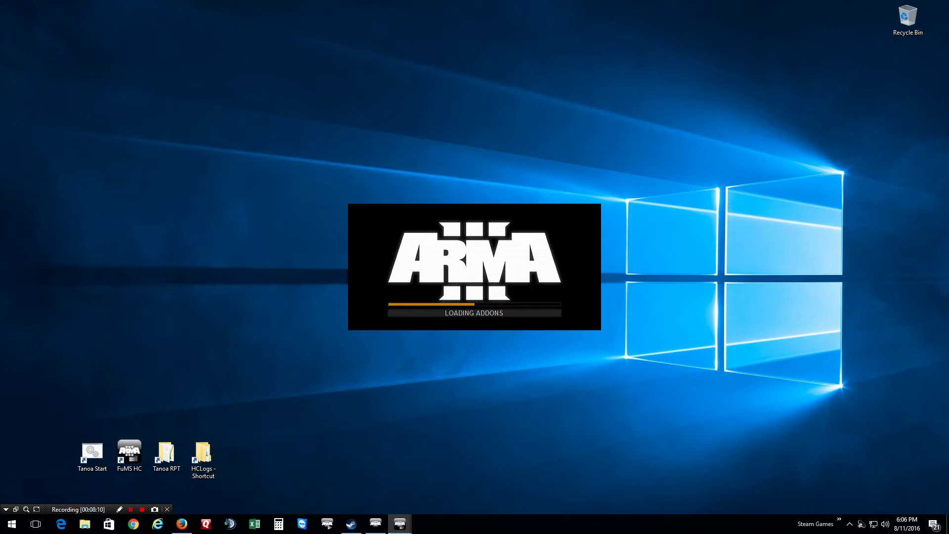
mouse_move(399, 524)
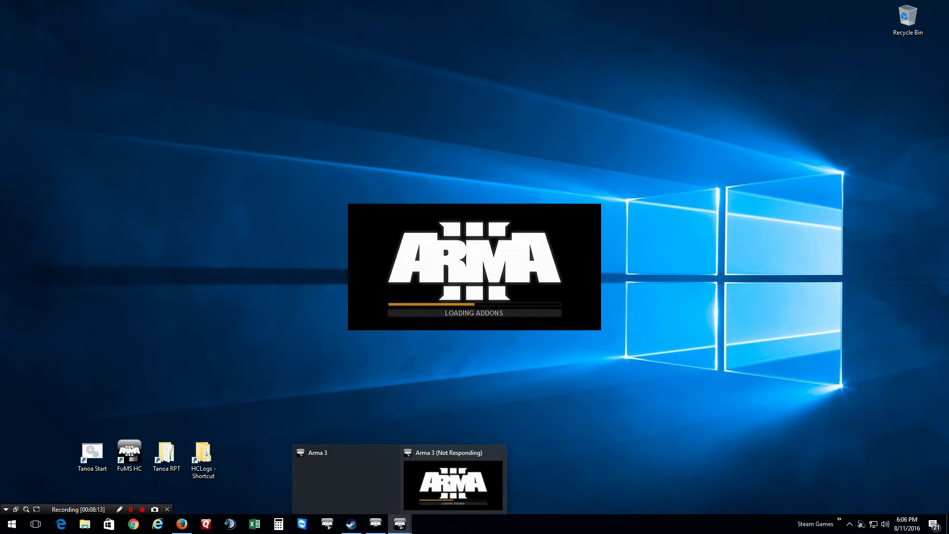
left_click(346, 470)
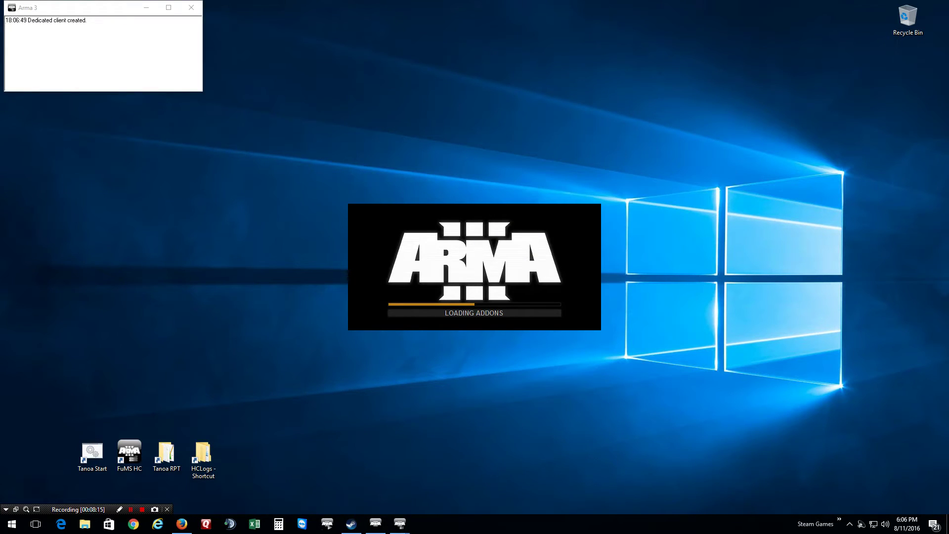
left_click_drag(91, 8, 688, 77)
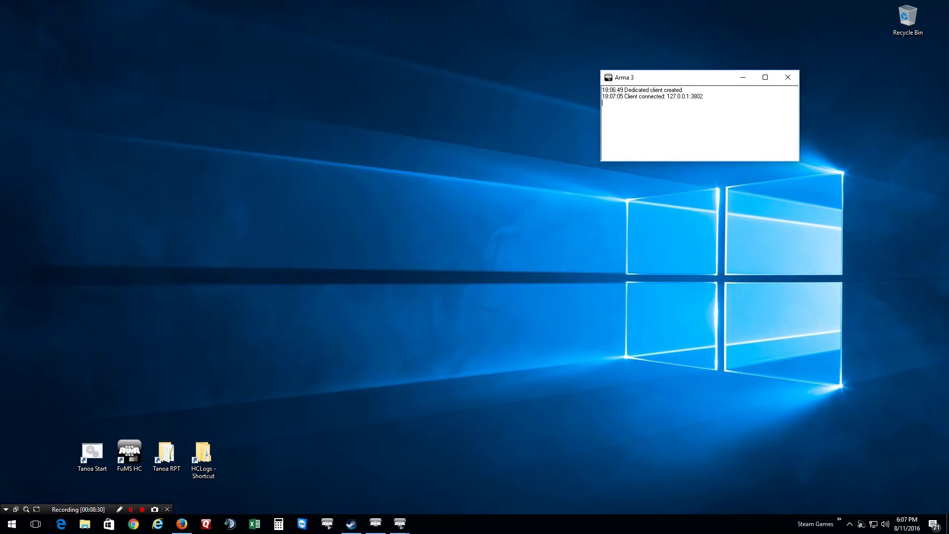
Place the server console beside it, make it taller, and follow its log for HC_HAL connecting.
mouse_move(399, 524)
left_click(453, 475)
left_click_drag(123, 15, 498, 80)
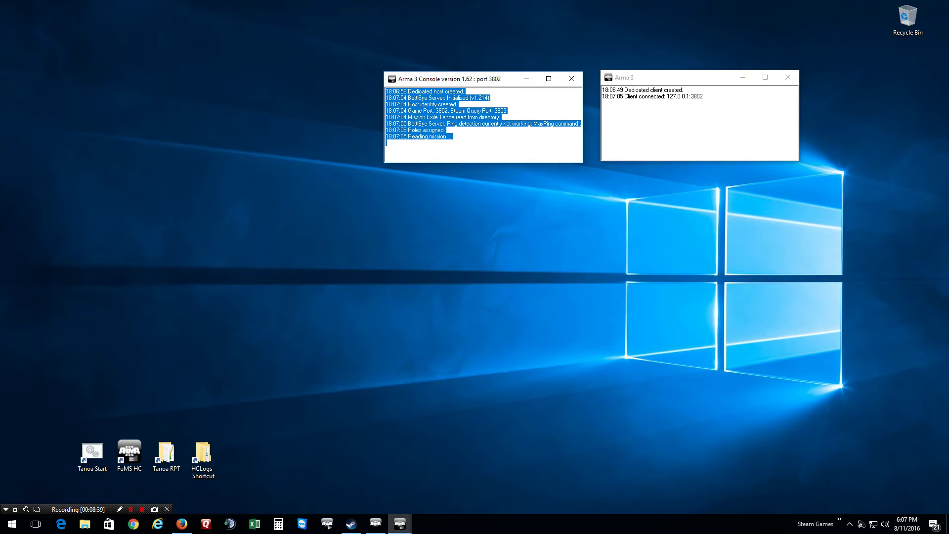
left_click_drag(534, 162, 538, 208)
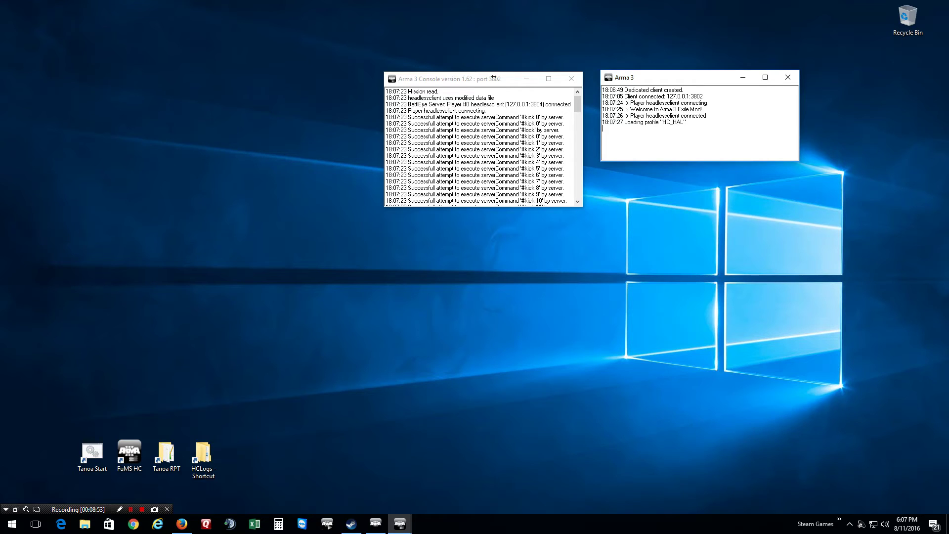
left_click(493, 76)
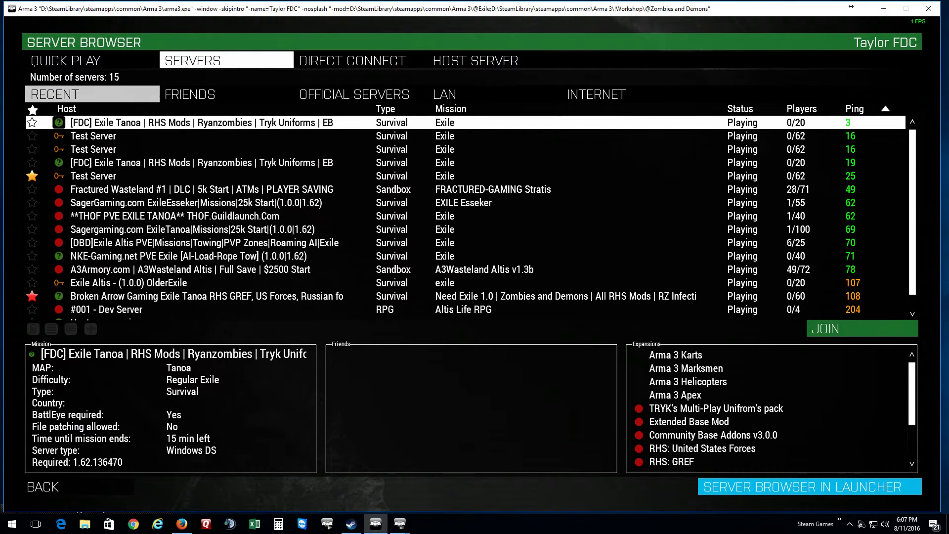
Join the Test Server from the Recent list, entering the server password.
left_click(99, 136)
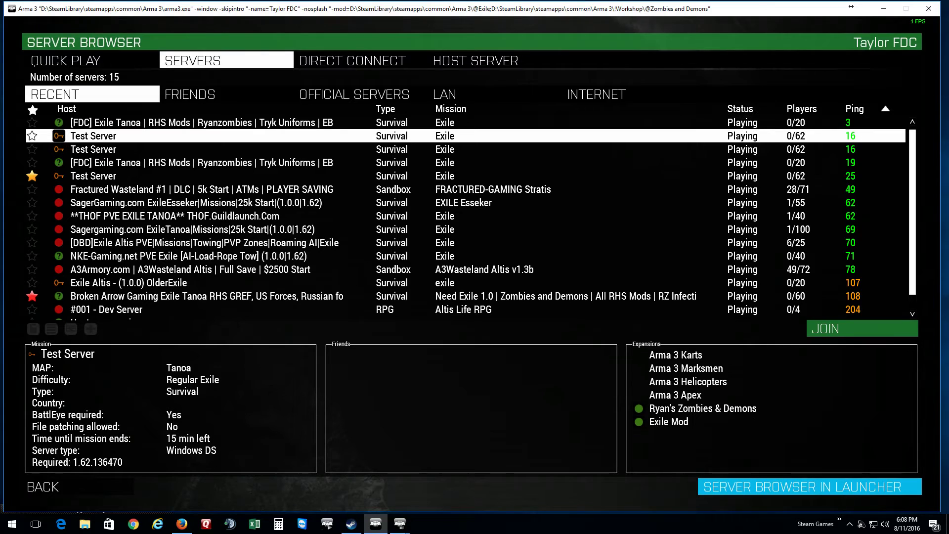
left_click(862, 328)
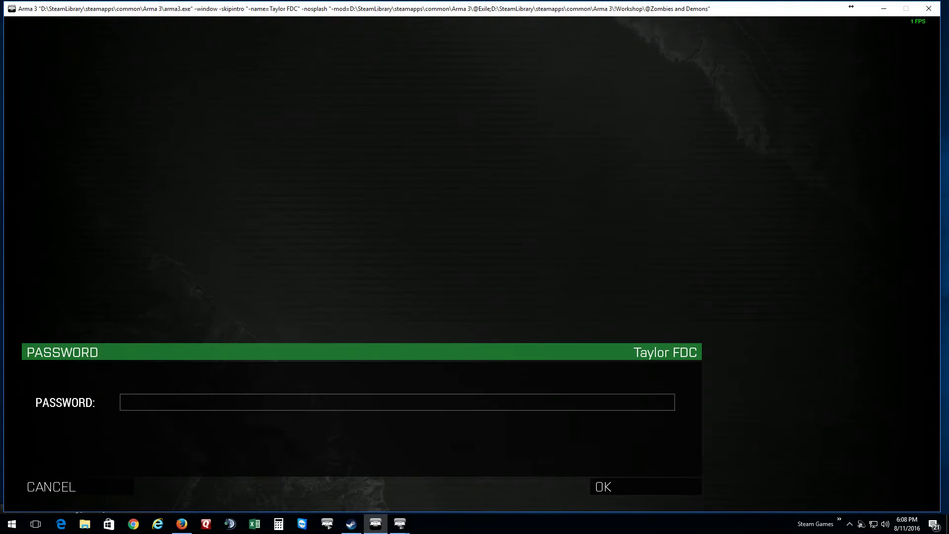
type("a")
key("Return")
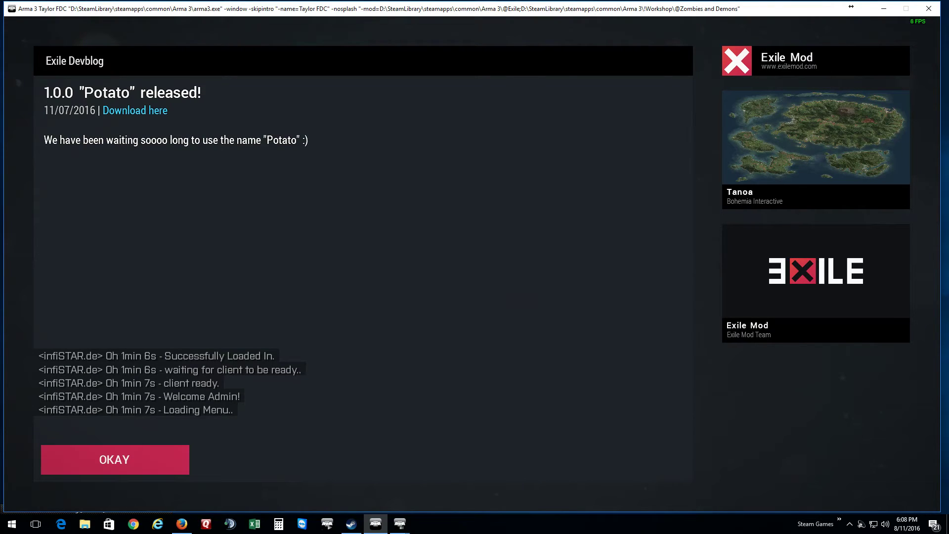
Dismiss the Exile news panel to spawn, then view the whole Tanoa map for mission markers.
left_click(115, 460)
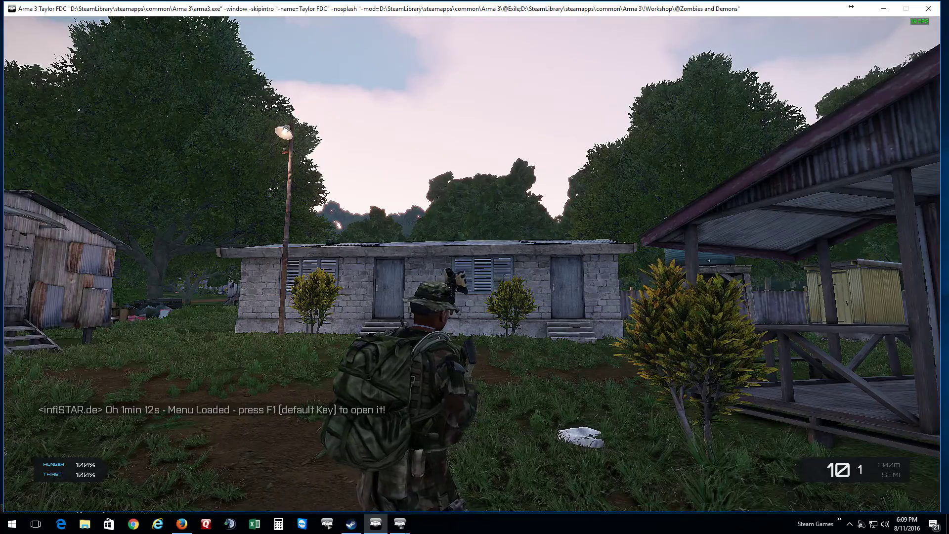
mouse_move(474, 267)
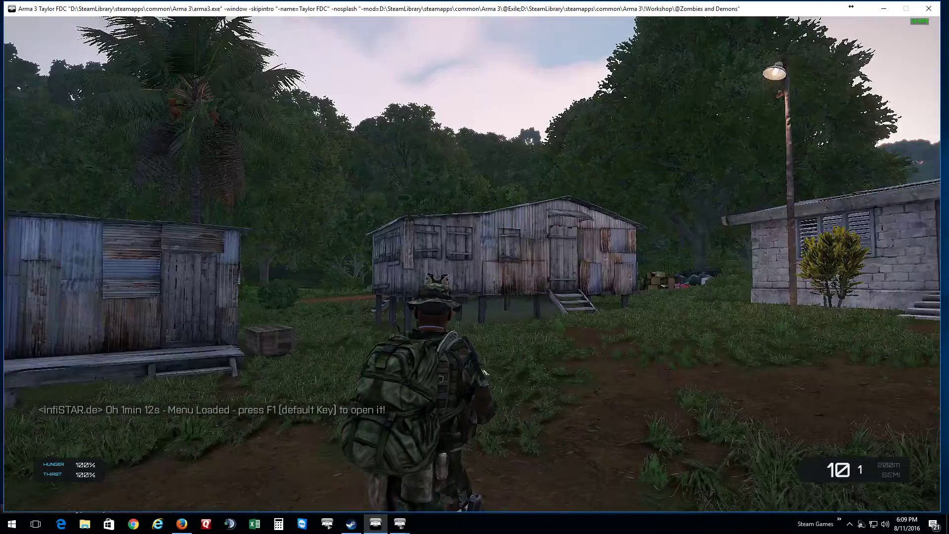
key("m")
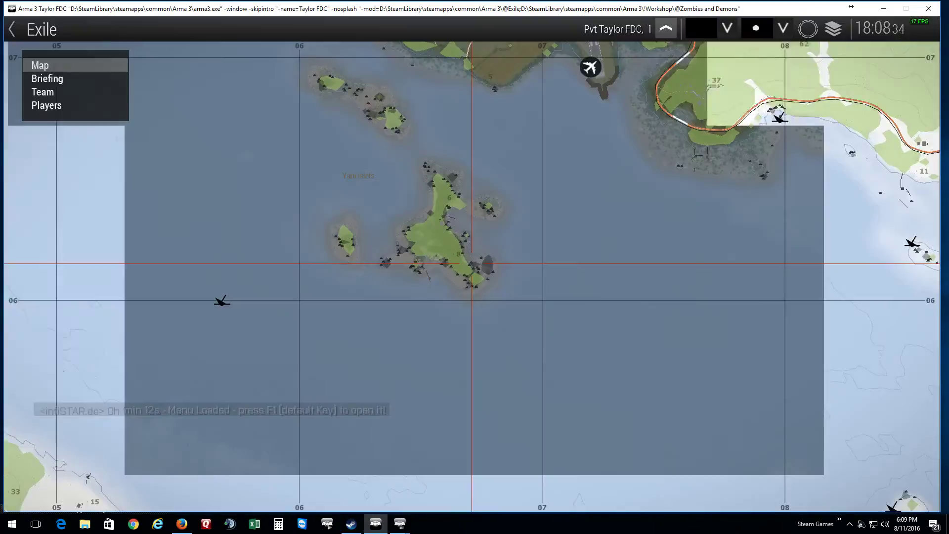
scroll(701, 171, "down", 6)
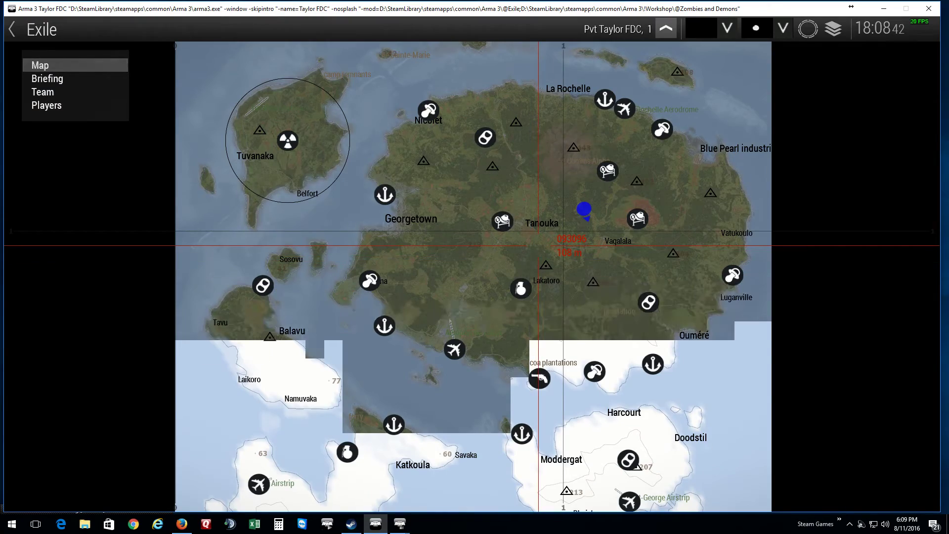
key("m")
Crouch and walk the soldier through the village, then switch to the server console.
key("x")
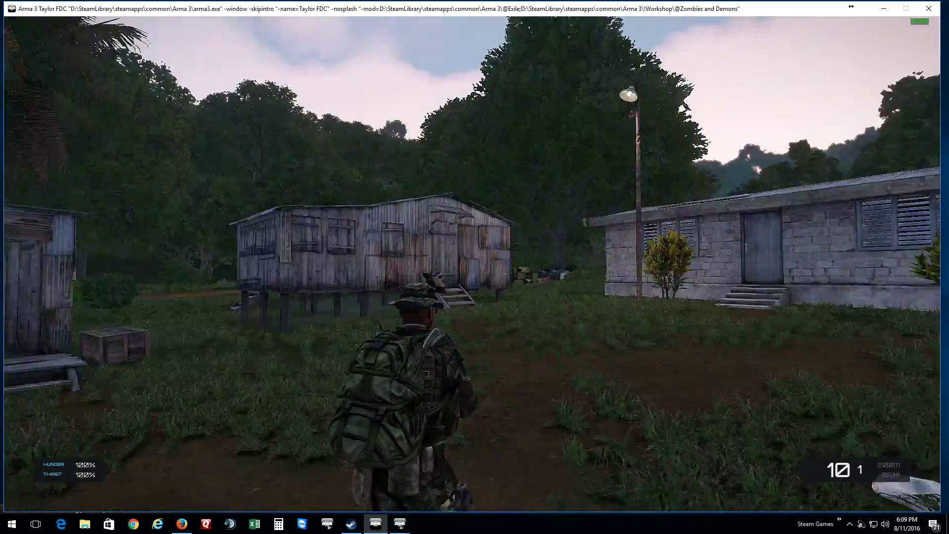
key("w")
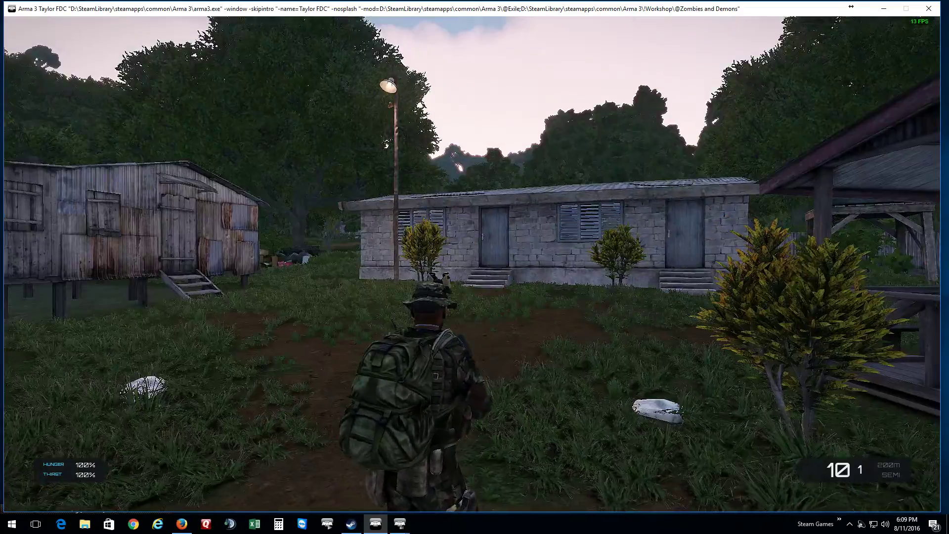
key("w")
key("alt+Tab")
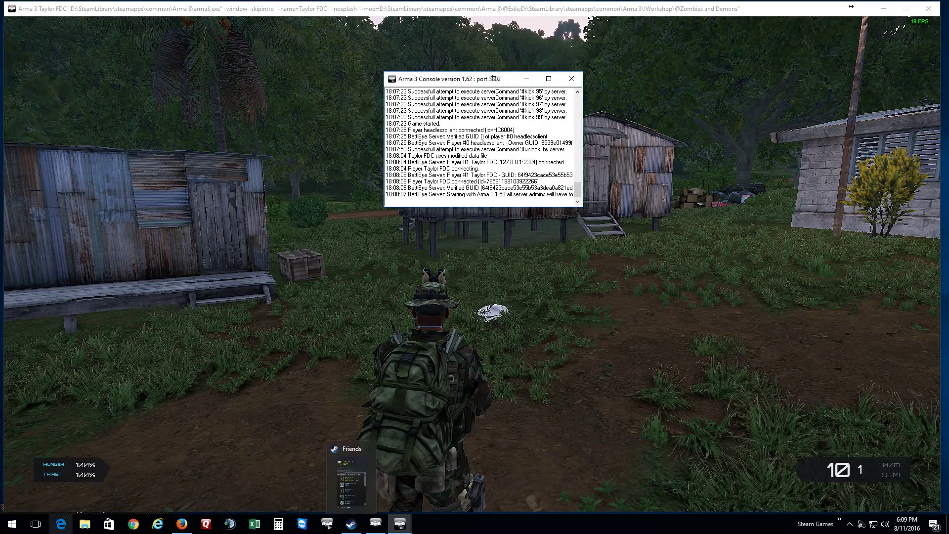
Open the newest headless client RPT log from the HCLogs\FuMS folder in Notepad++.
left_click(884, 9)
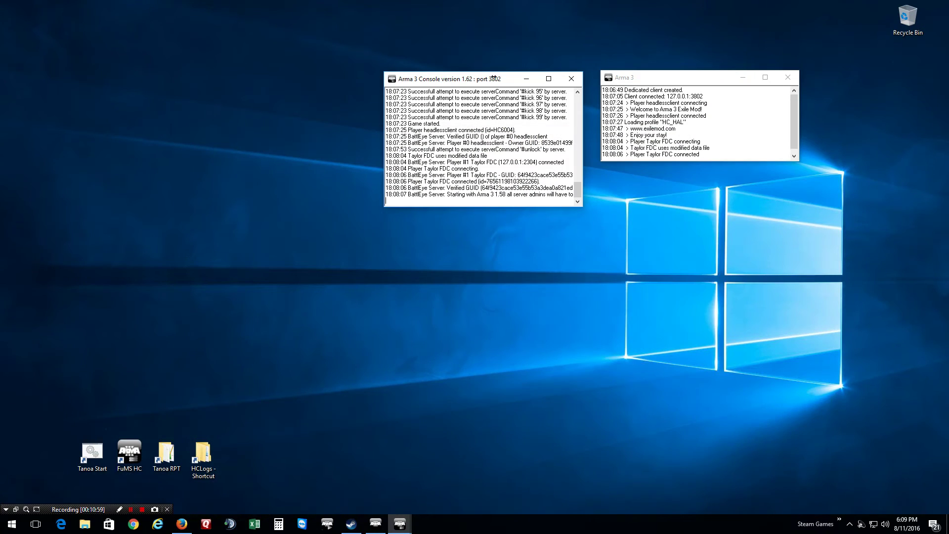
double_click(167, 455)
double_click(204, 454)
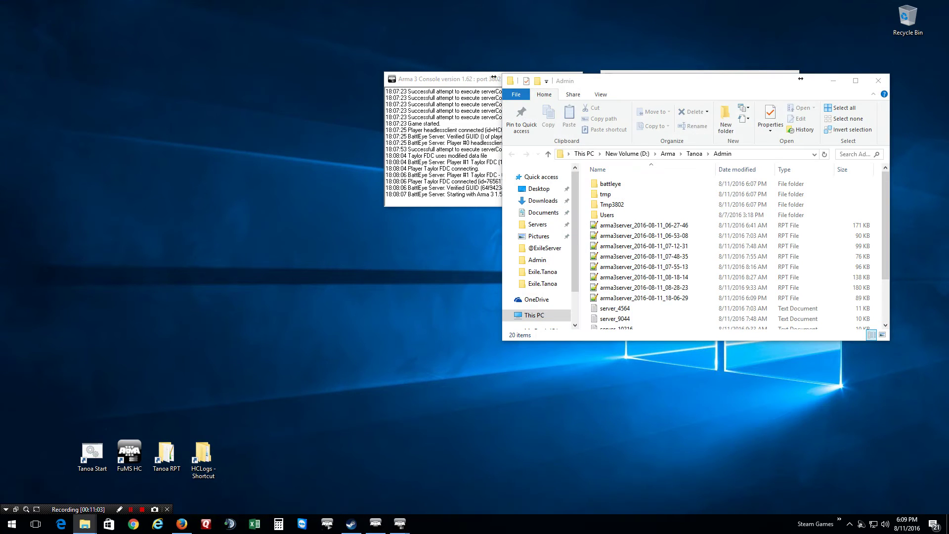
left_click_drag(813, 92, 407, 73)
left_click(214, 179)
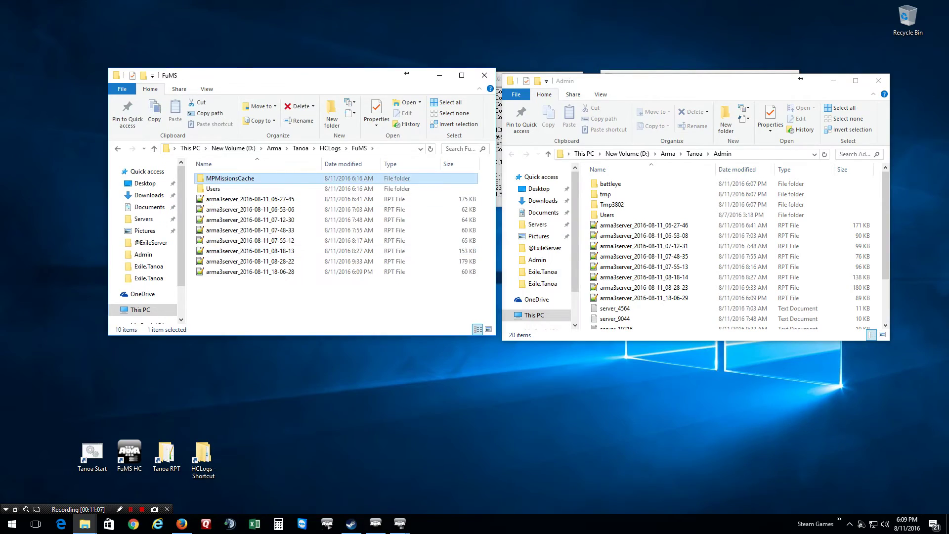
left_click(250, 272)
double_click(250, 271)
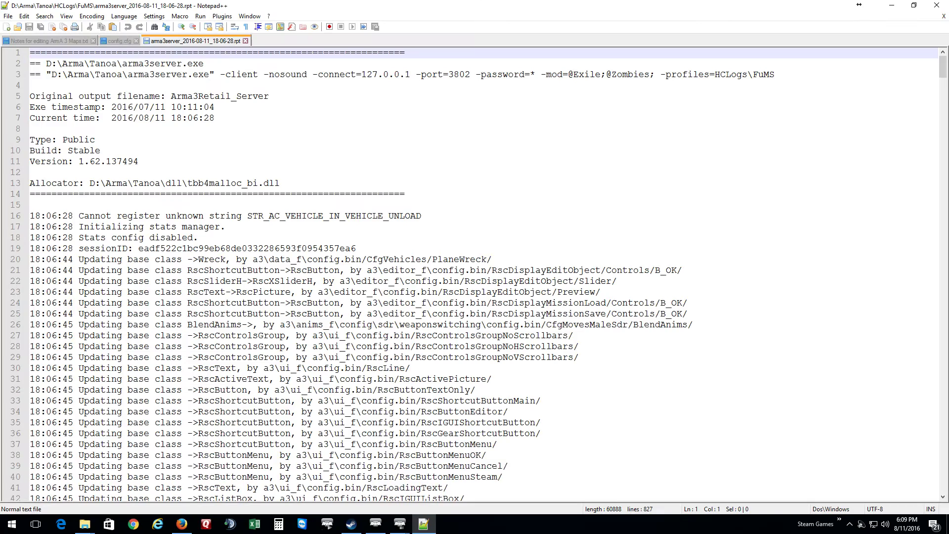
Review the FuMS startup, data validation and HC_HAL connection lines, then close the log.
scroll(475, 272, "down", 2)
scroll(474, 272, "down", 6)
left_click_drag(944, 78, 943, 473)
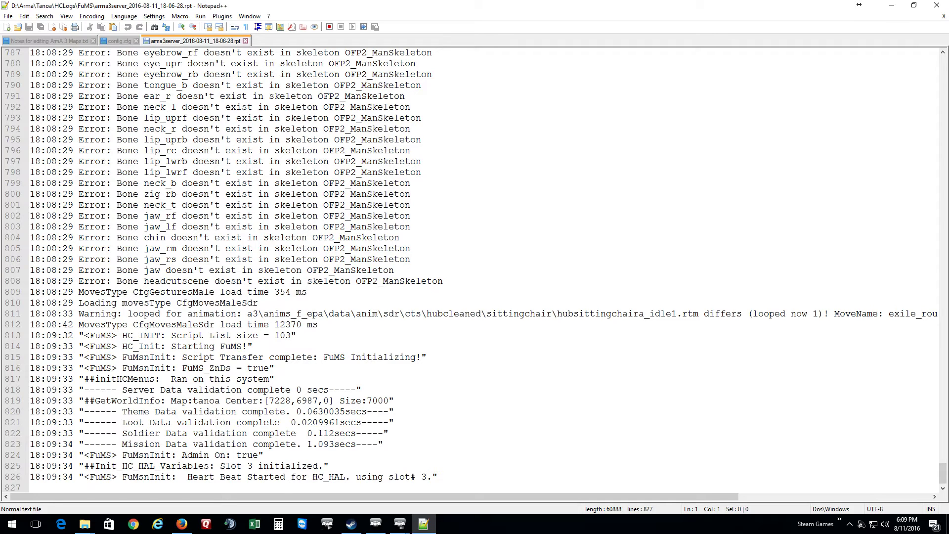
left_click_drag(90, 335, 274, 379)
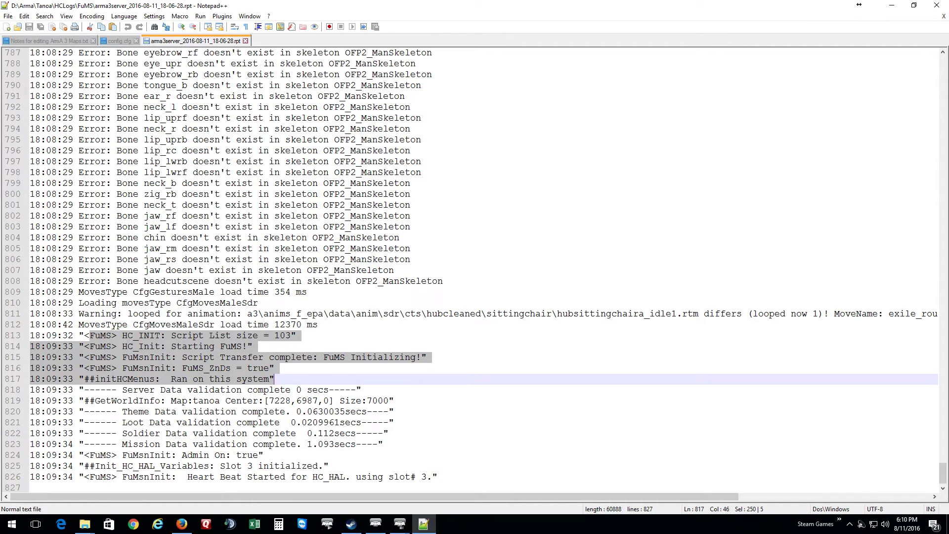
left_click_drag(150, 401, 315, 478)
scroll(475, 270, "up", 20)
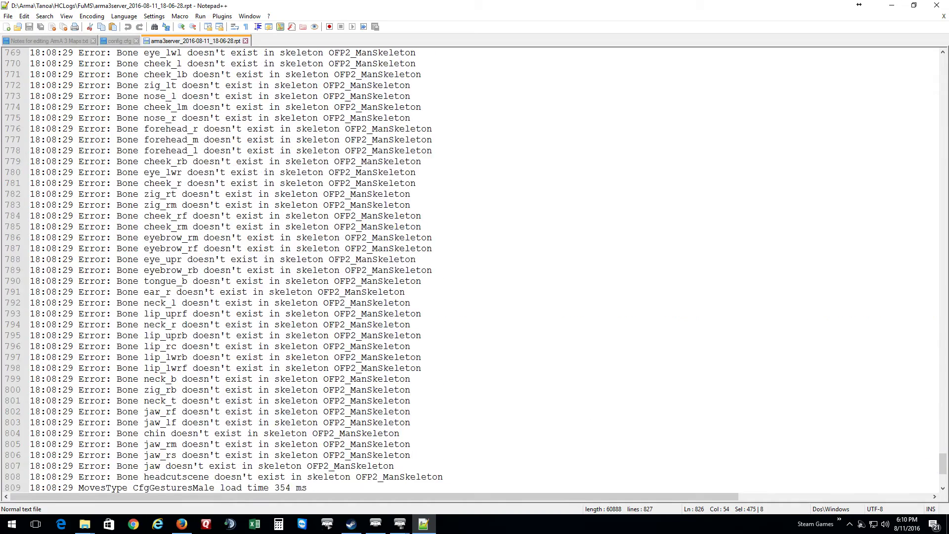
scroll(475, 269, "up", 6)
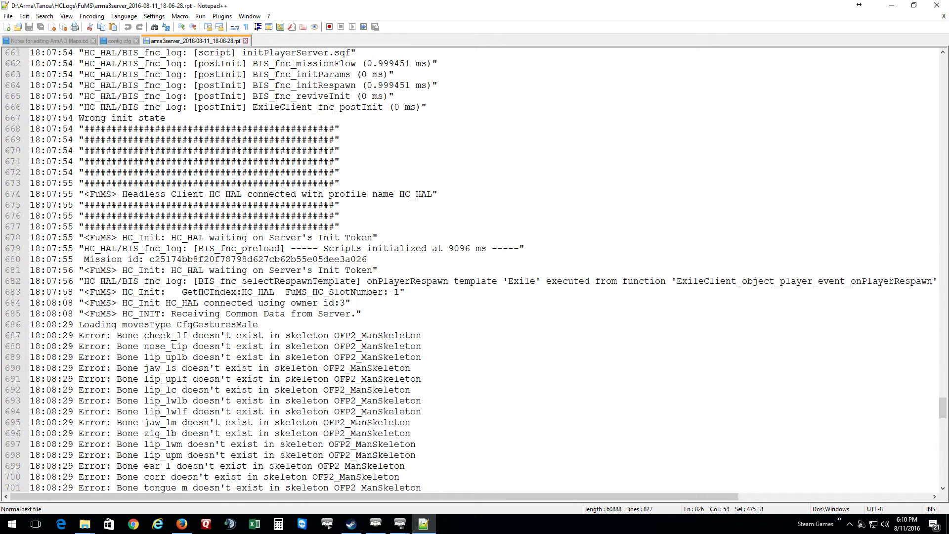
left_click_drag(172, 237, 361, 313)
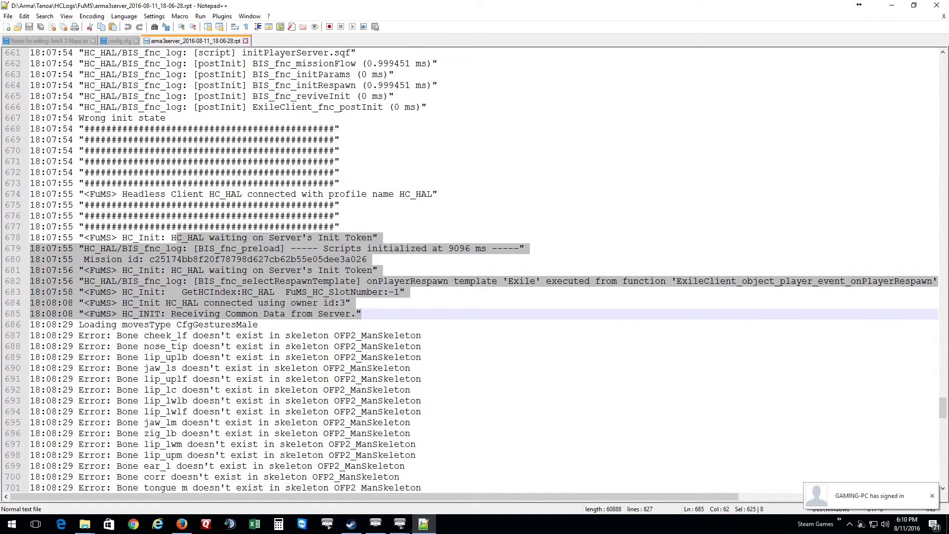
left_click_drag(133, 194, 339, 204)
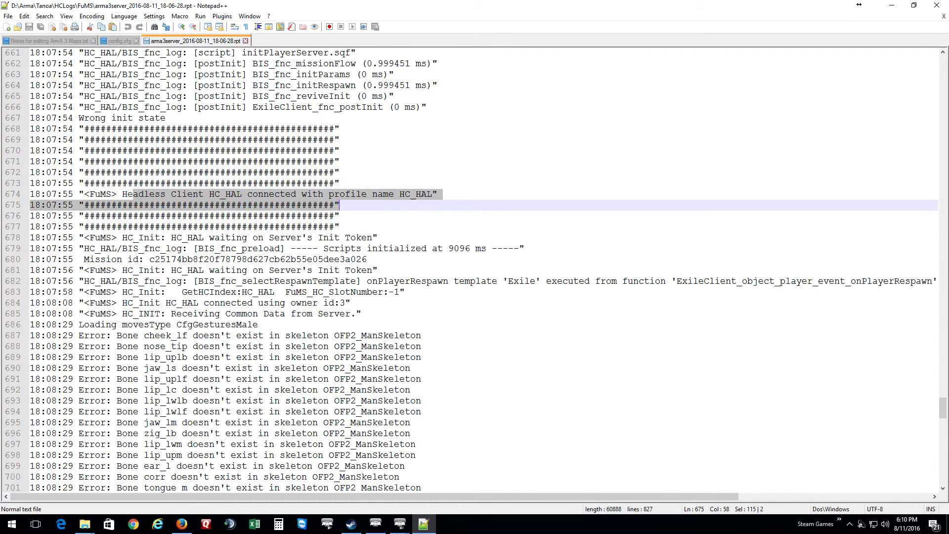
left_click(245, 40)
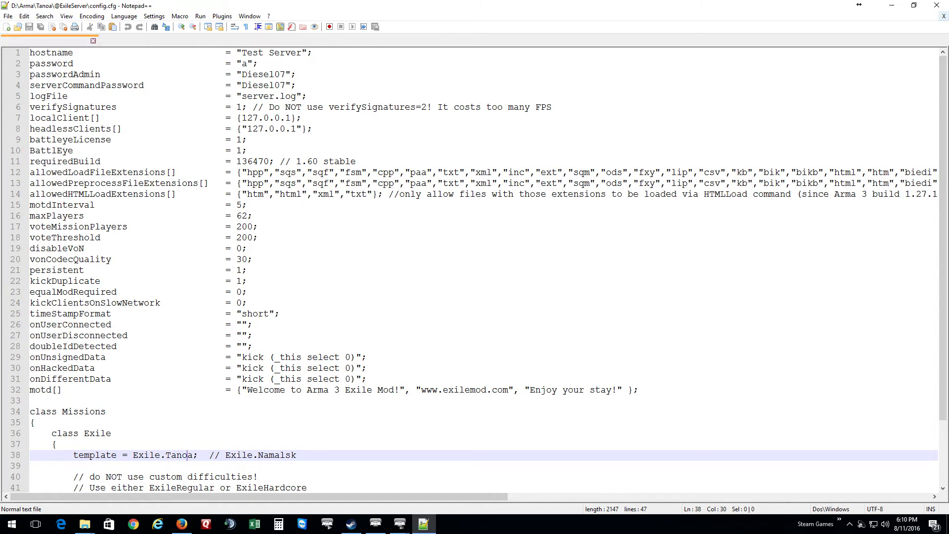
Close the open Notepad++ files and open the newest server RPT log from the Admin folder.
left_click(944, 16)
left_click(944, 16)
left_click(937, 5)
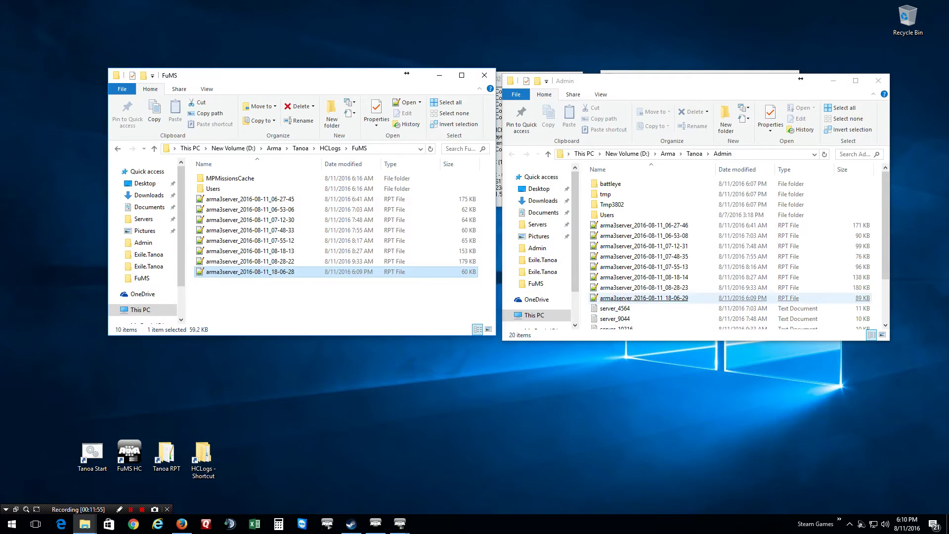
left_click(642, 298)
double_click(642, 298)
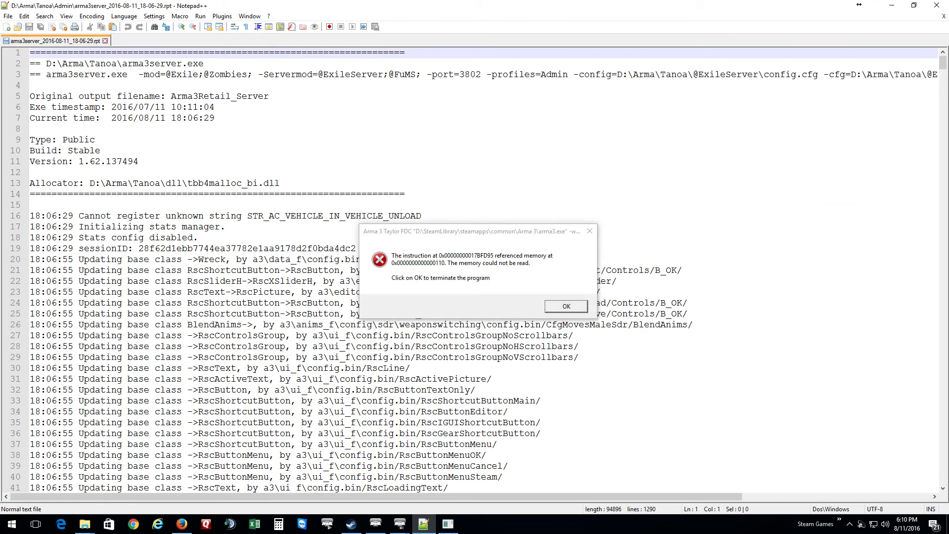
Dismiss the game crash notices, accept reloading the server log, and bring up the Arma 3 launcher.
left_click(566, 307)
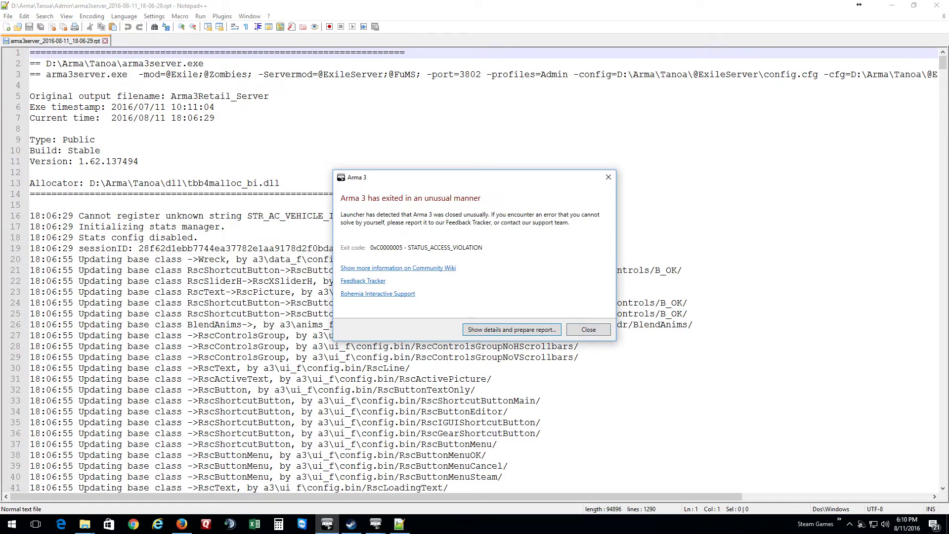
key("Return")
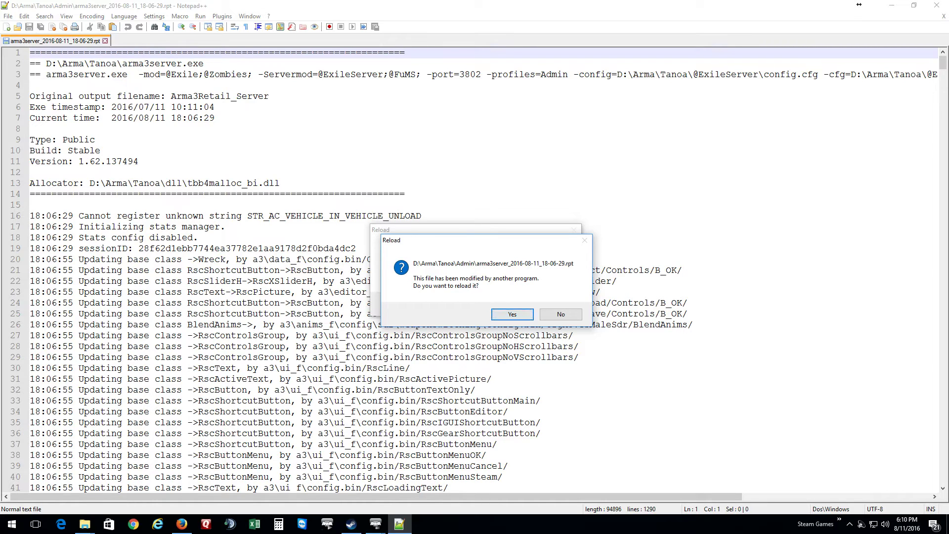
key("Return")
key("Return")
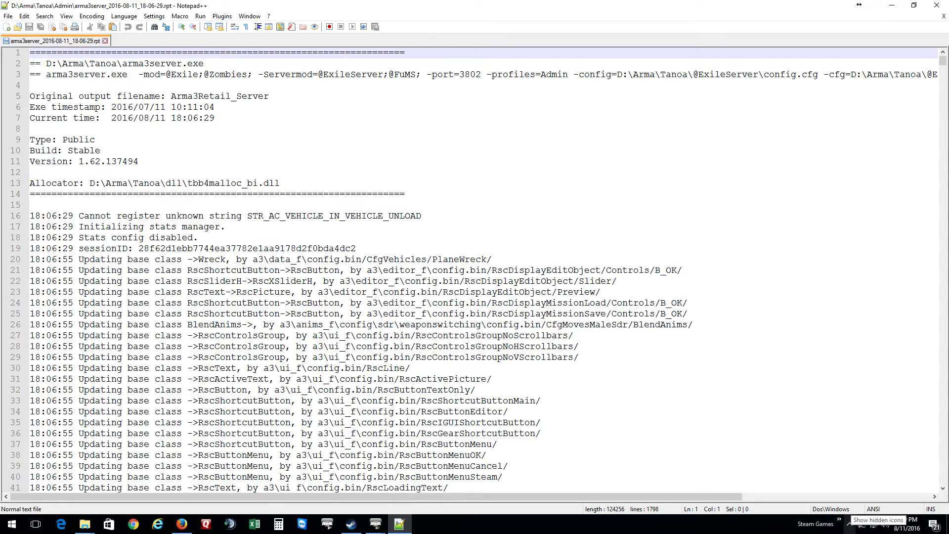
left_click(850, 524)
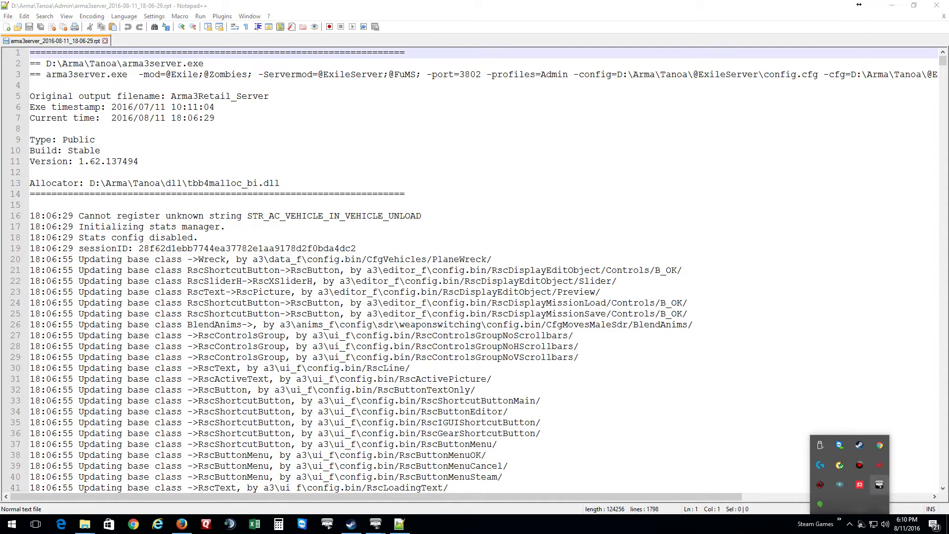
left_click(879, 485)
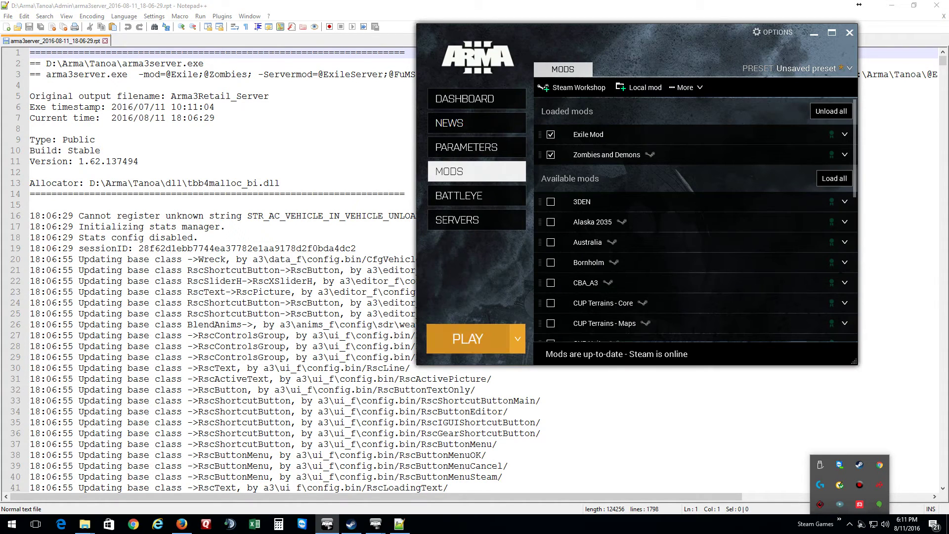
Start the game from the launcher, reload the updated server log and jump to its end.
left_click(467, 339)
left_click(501, 304)
key("Return")
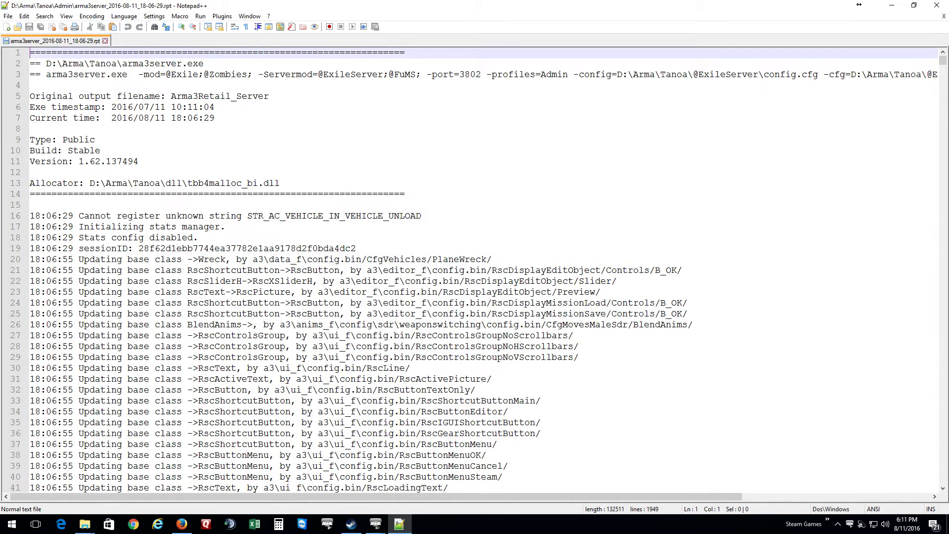
left_click_drag(943, 60, 943, 479)
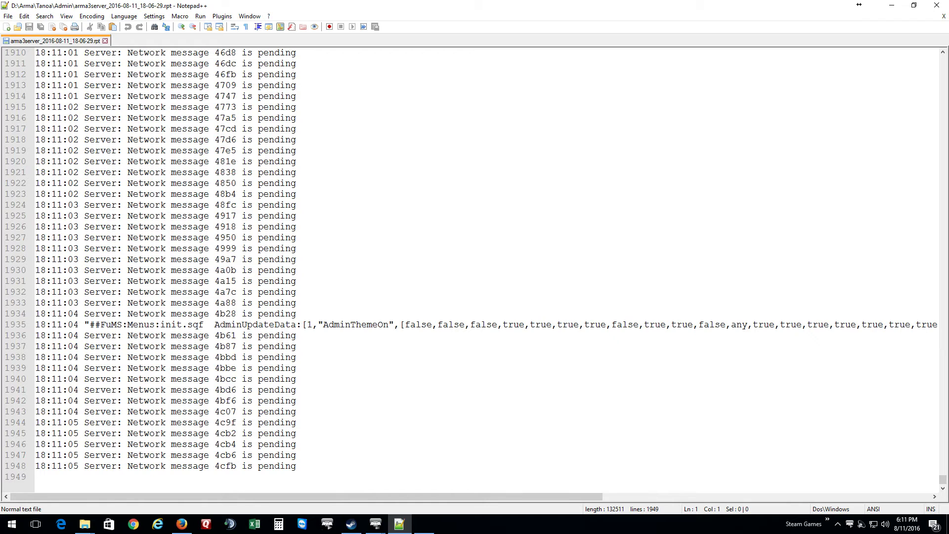
Inspect the AdminThemeOn entry on line 1935 and the AdminActiveMissionList Zombies entries on line 1882.
left_click(133, 325)
left_click(378, 324)
mouse_move(346, 496)
left_mouse_down()
mouse_move(512, 497)
mouse_move(346, 497)
left_mouse_up()
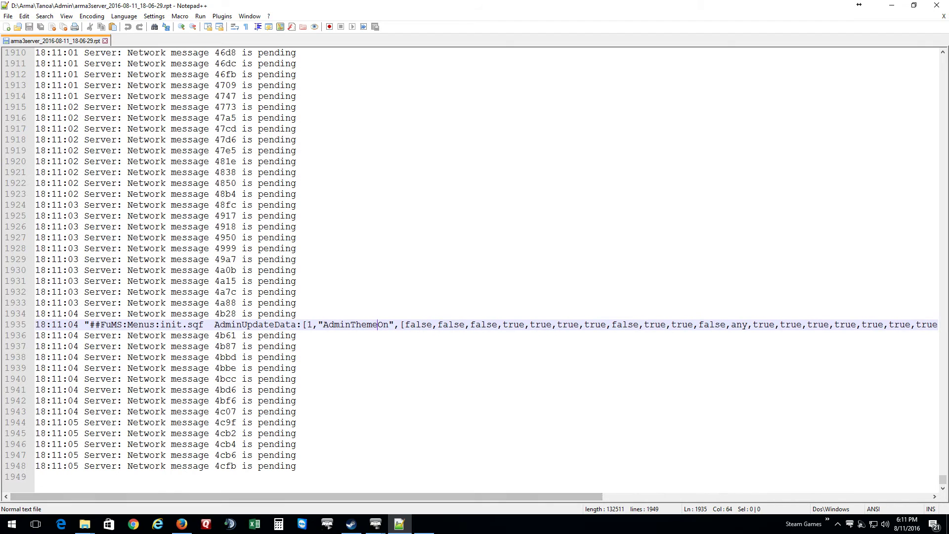
scroll(475, 266, "up", 12)
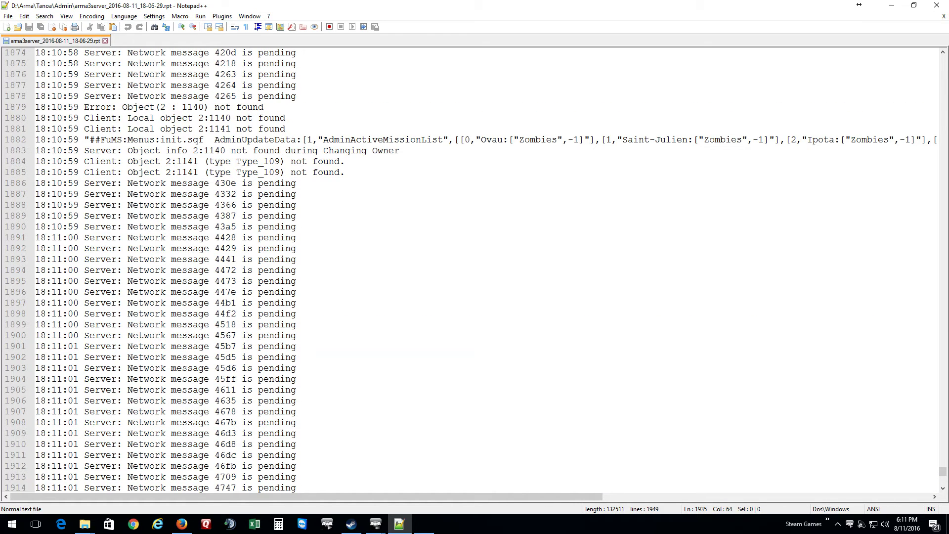
left_click_drag(373, 140, 448, 139)
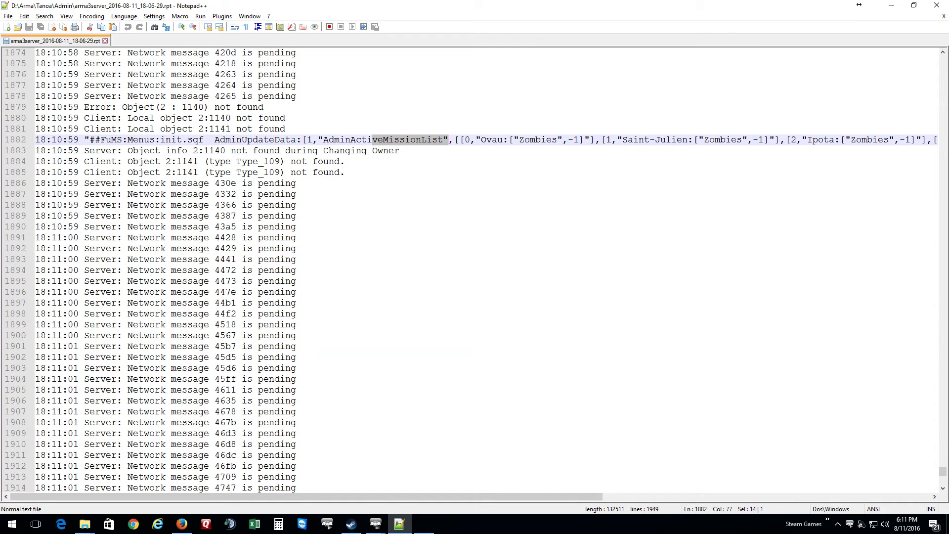
left_click(579, 140)
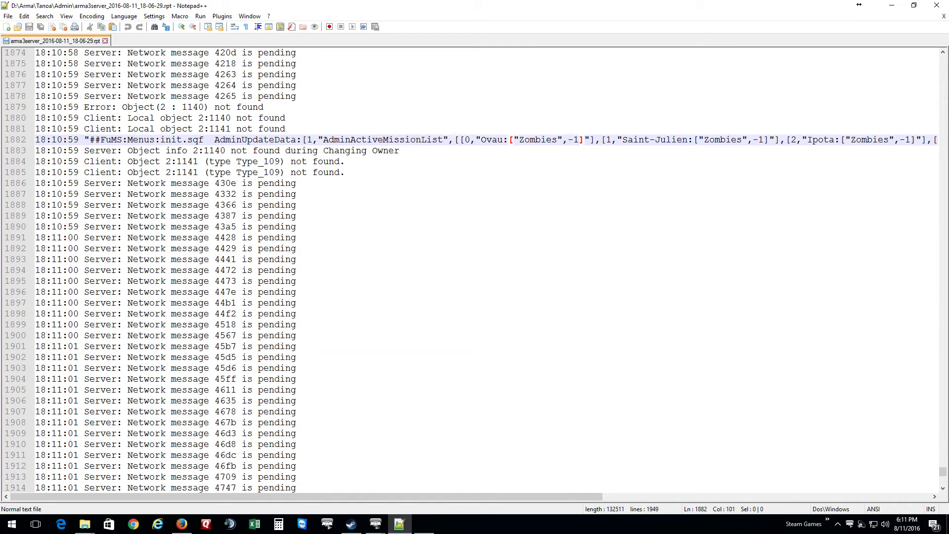
left_click_drag(182, 140, 291, 129)
Scroll up to the failed sound file error on line 1657.
scroll(291, 129, "up", 6)
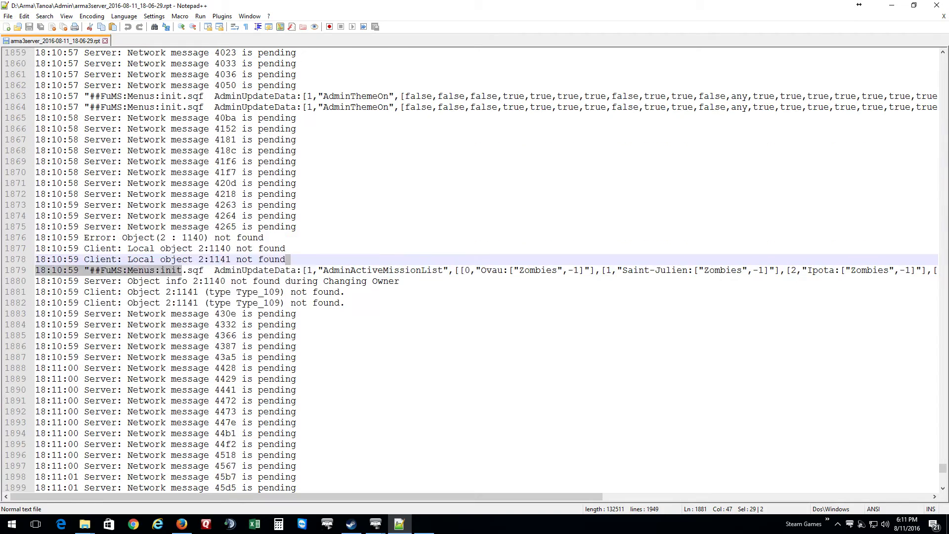
scroll(469, 270, "up", 1)
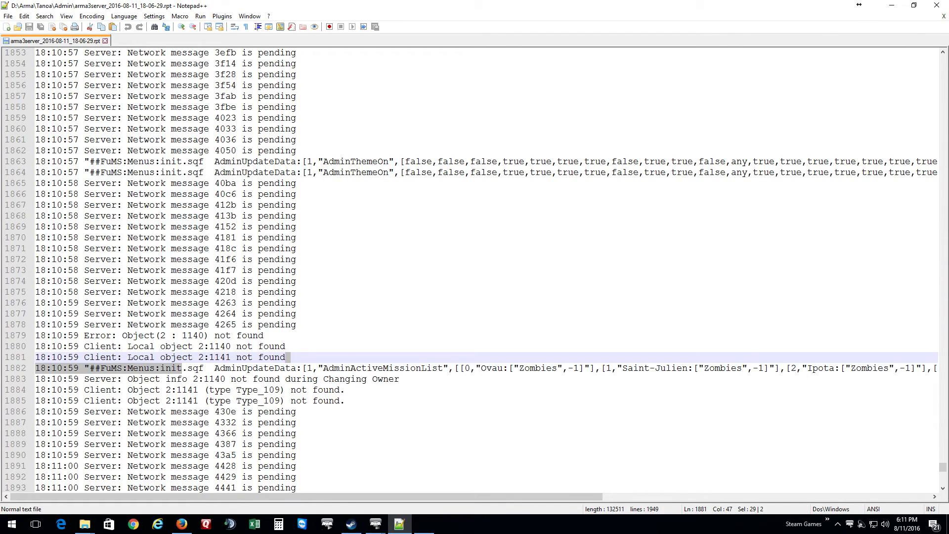
scroll(470, 270, "up", 18)
left_click_drag(144, 161, 291, 281)
scroll(290, 281, "up", 7)
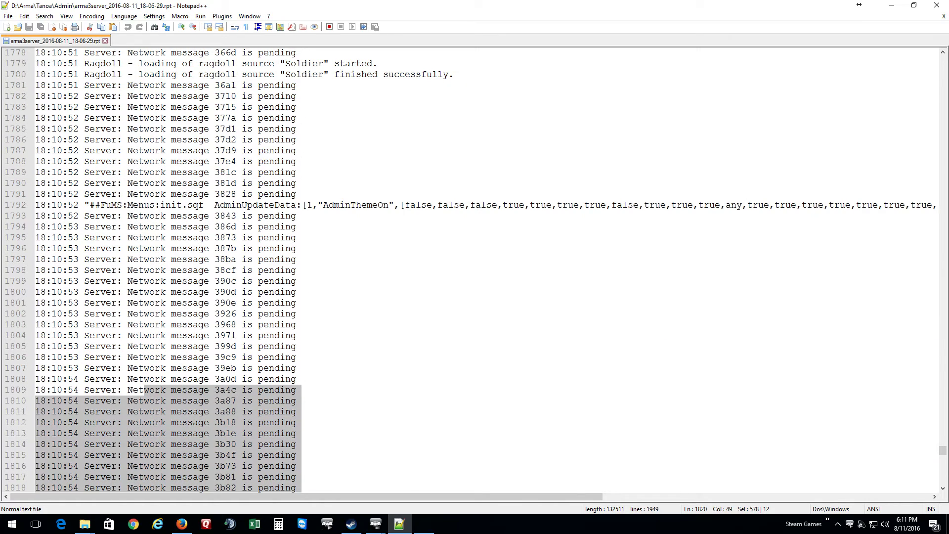
scroll(469, 270, "up", 2)
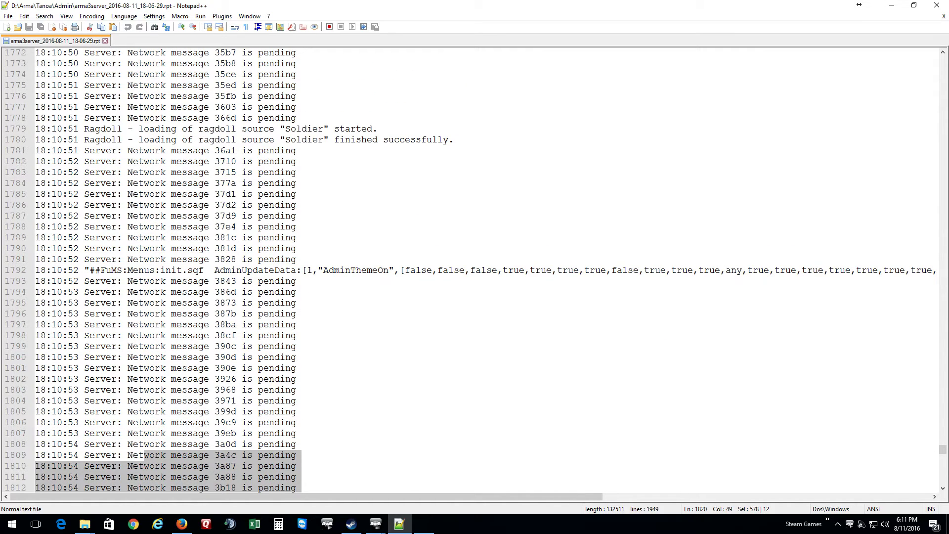
scroll(470, 269, "up", 20)
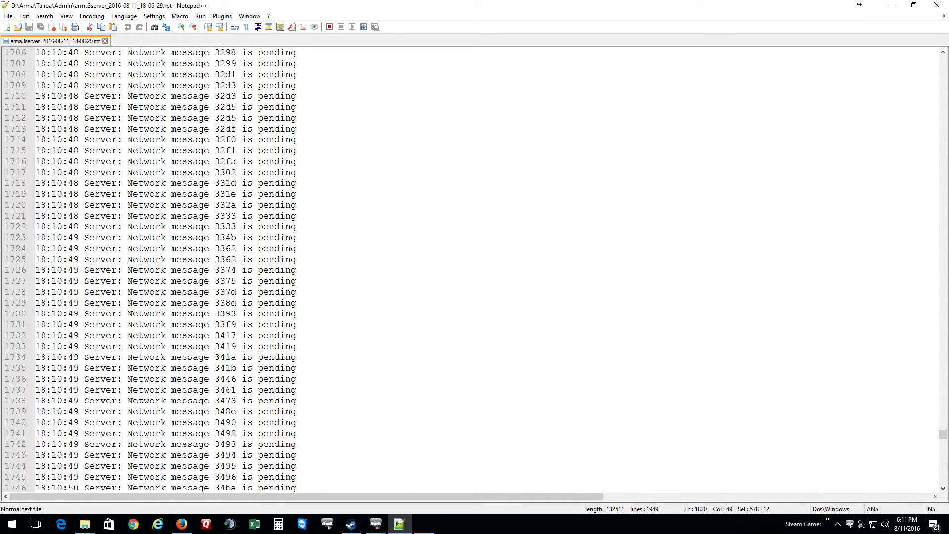
scroll(470, 270, "up", 17)
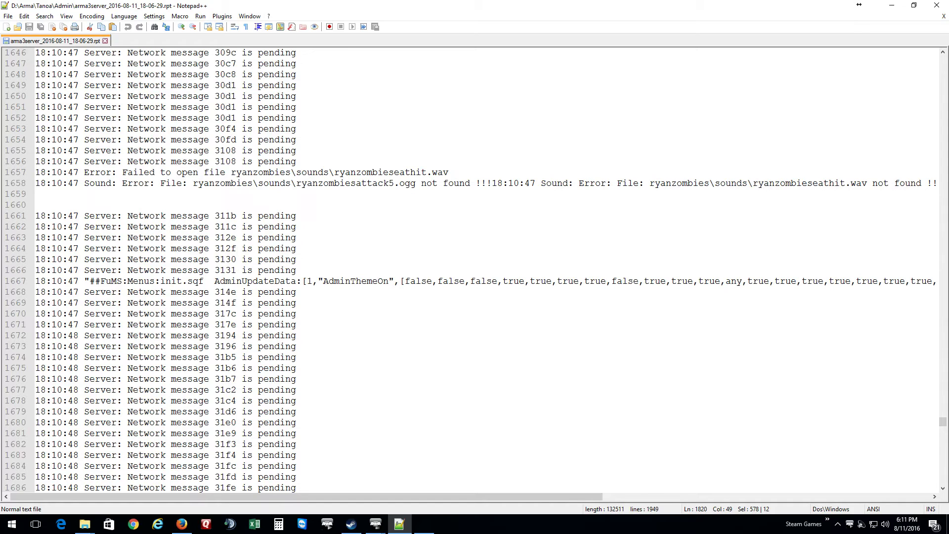
left_click(177, 184)
left_click(176, 238)
left_click(340, 173)
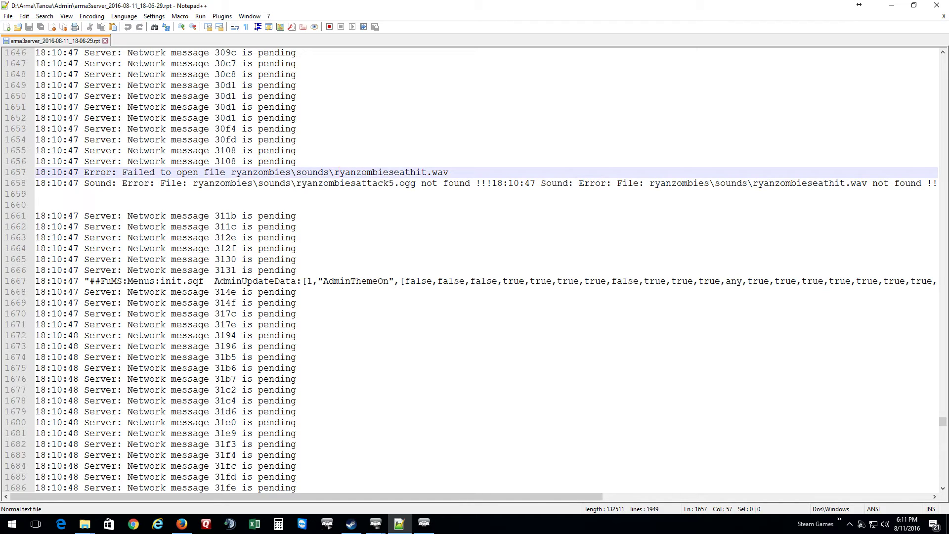
Scroll through the surrounding repeated ryanzombies sound-file 'not found' errors.
scroll(475, 267, "up", 7)
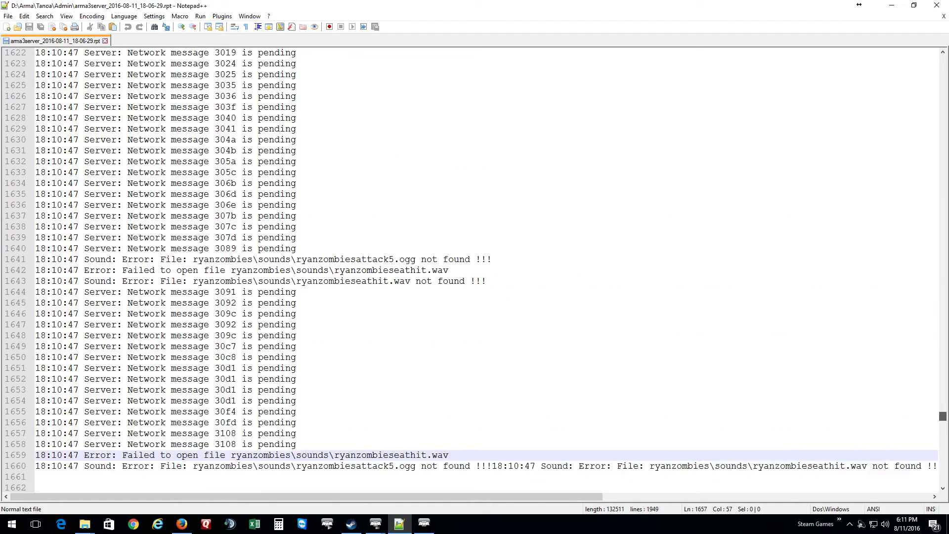
scroll(475, 267, "down", 3)
scroll(475, 267, "up", 6)
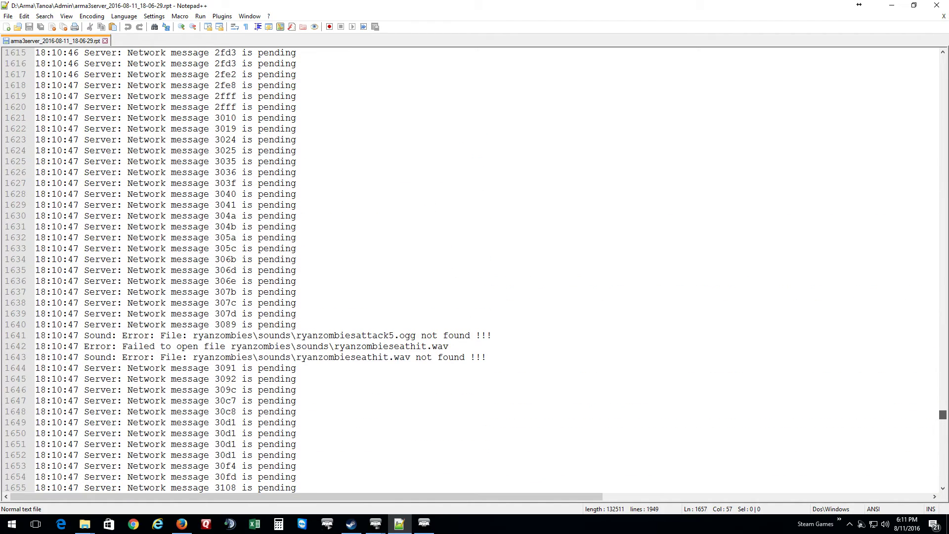
scroll(470, 270, "down", 6)
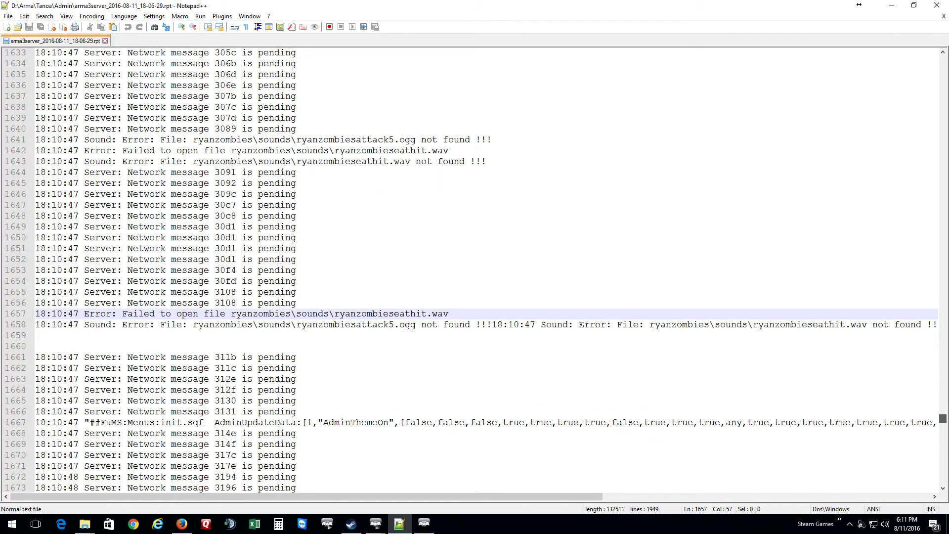
scroll(470, 270, "up", 16)
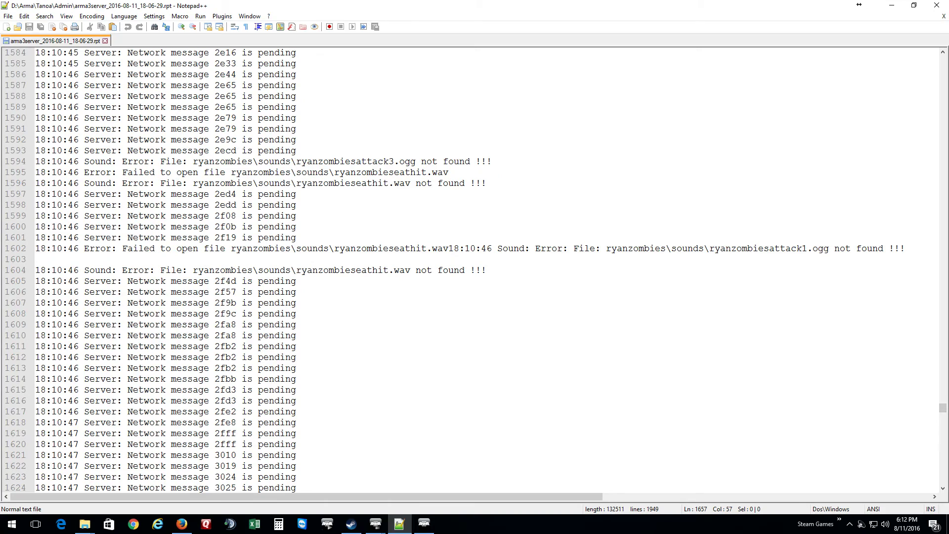
scroll(470, 269, "up", 5)
scroll(470, 270, "up", 13)
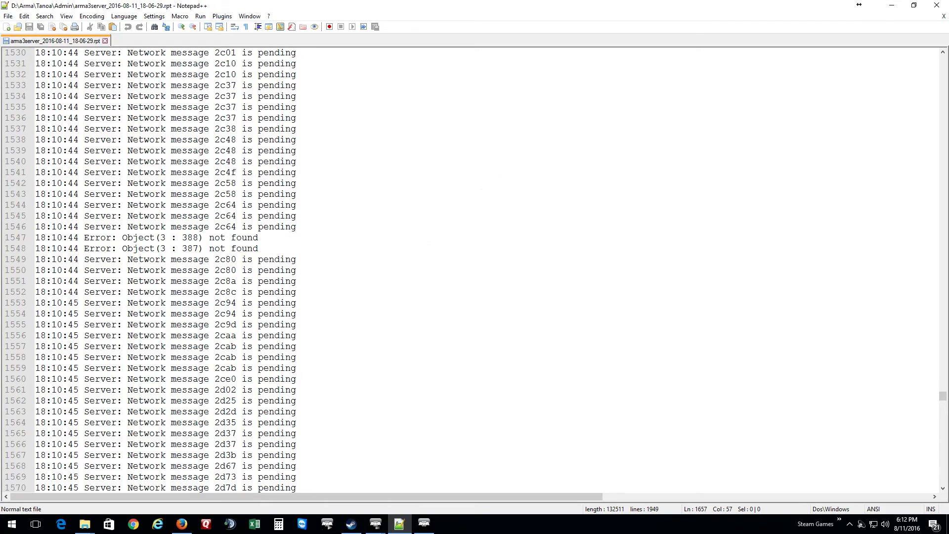
mouse_move(943, 396)
left_mouse_down()
mouse_move(943, 350)
mouse_move(942, 396)
left_mouse_up()
left_click_drag(942, 396, 943, 346)
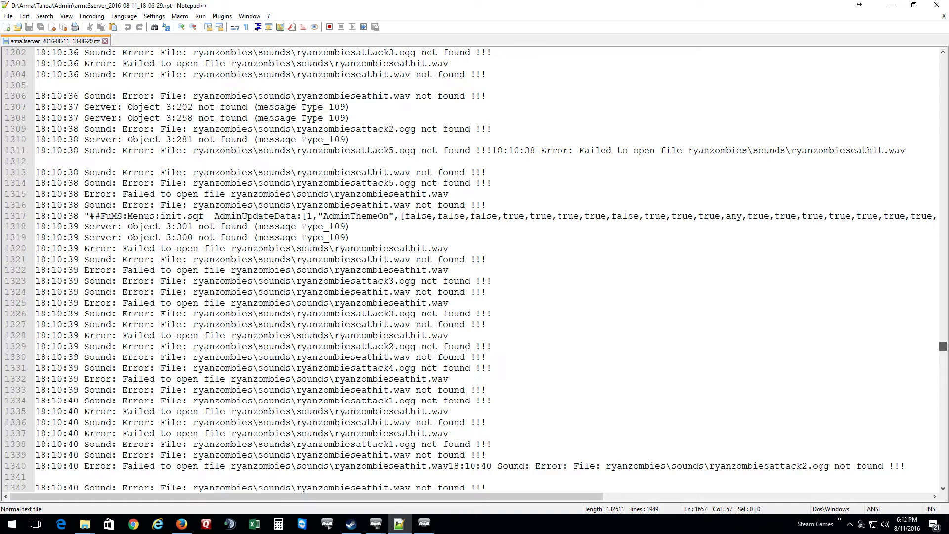
left_click_drag(943, 346, 943, 339)
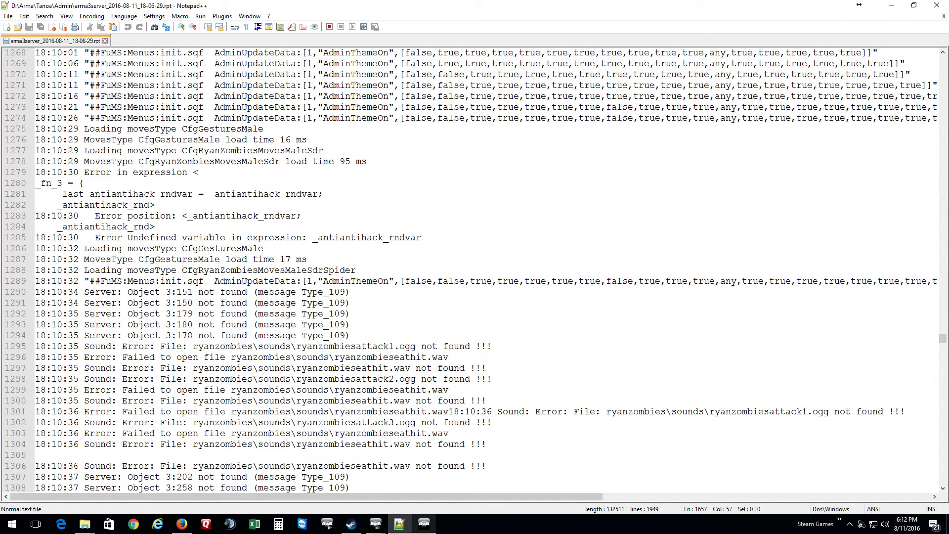
scroll(469, 269, "down", 6)
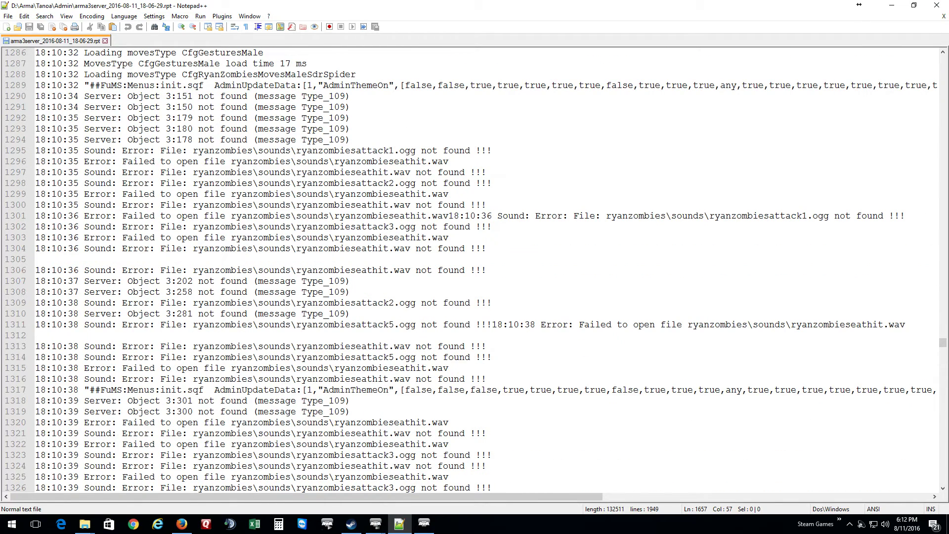
Close the server log and open arma3server_2016-08-11_08-28-23 from the Admin folder in Notepad++.
left_click(944, 17)
left_click(937, 5)
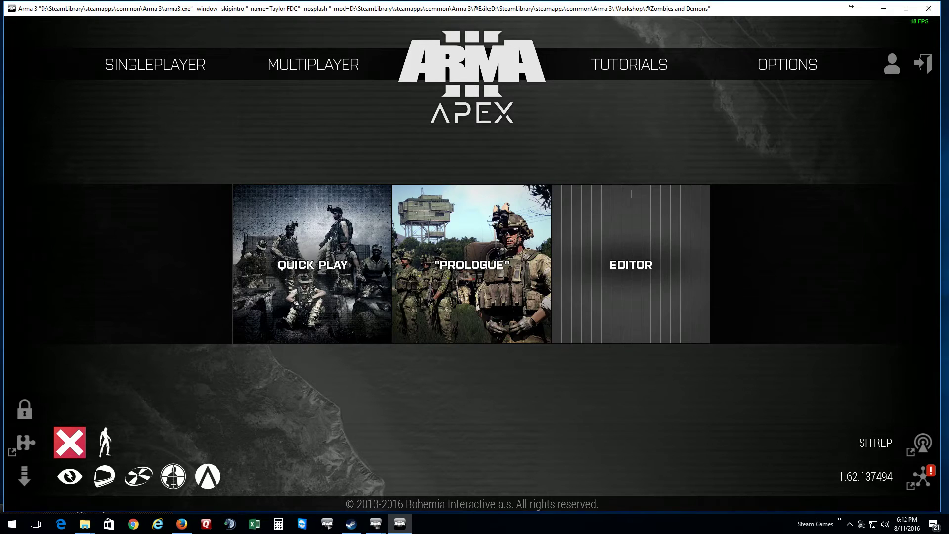
left_click(85, 524)
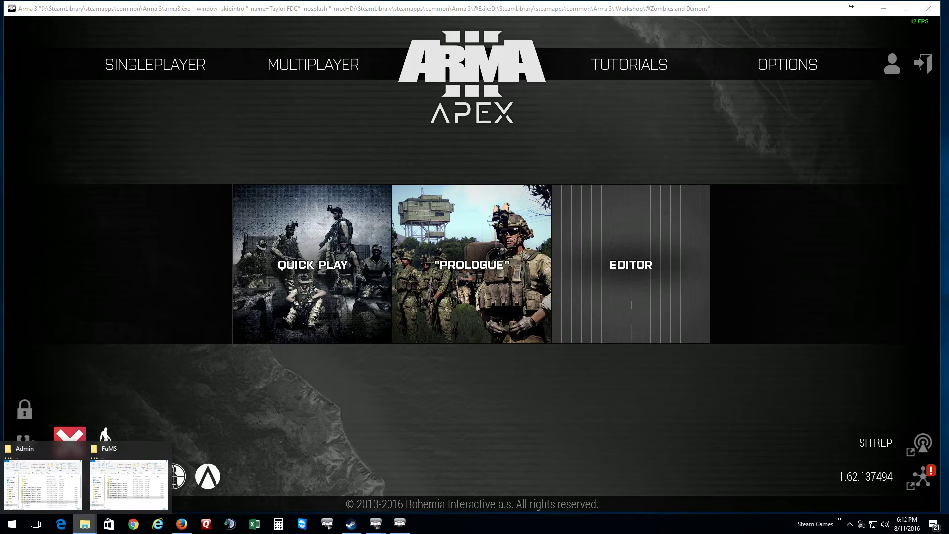
left_click(128, 482)
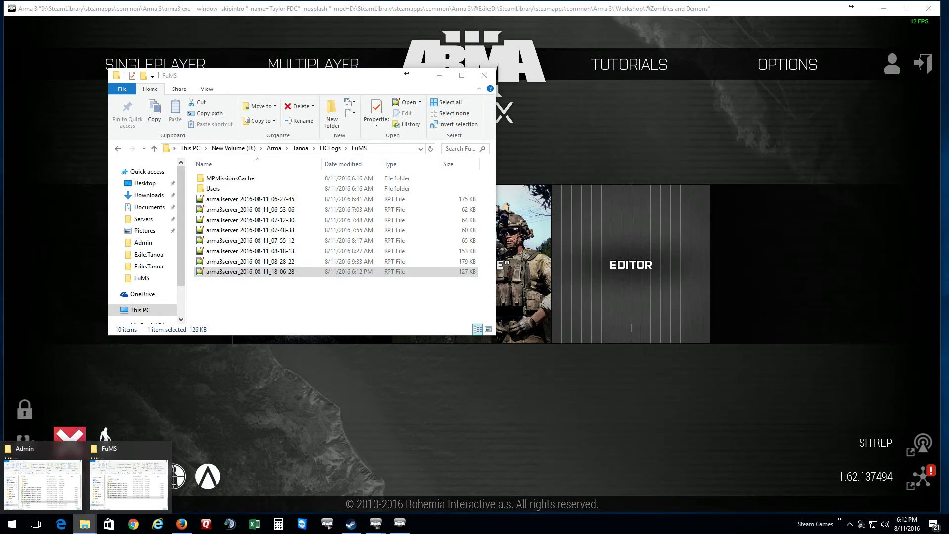
left_click(43, 482)
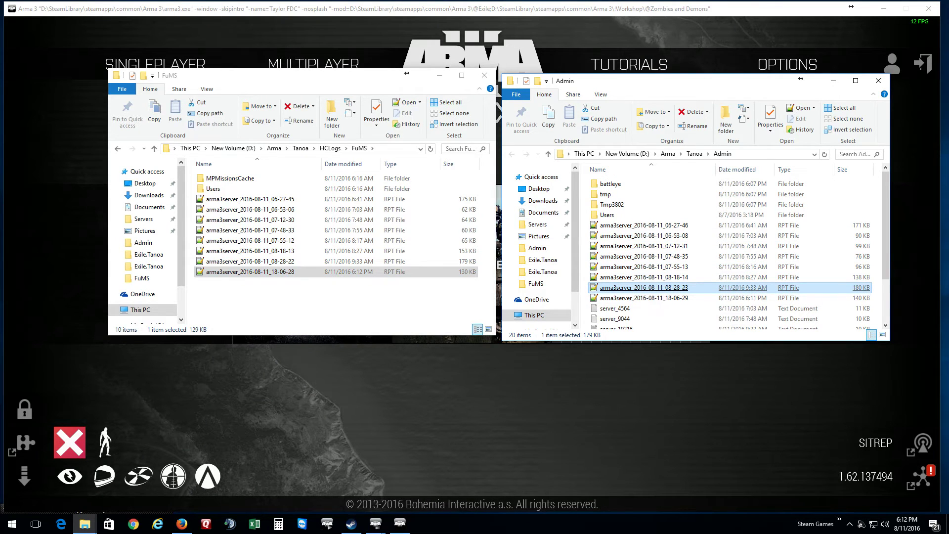
key("Return")
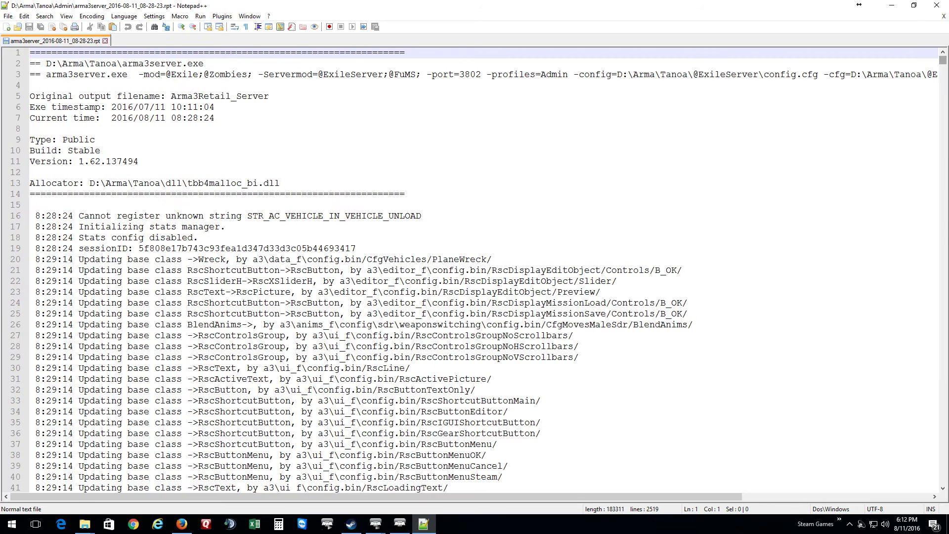
Scroll through the 2519-line log's FuMS kill messages and ryanzombies sound errors.
left_click_drag(943, 59, 943, 456)
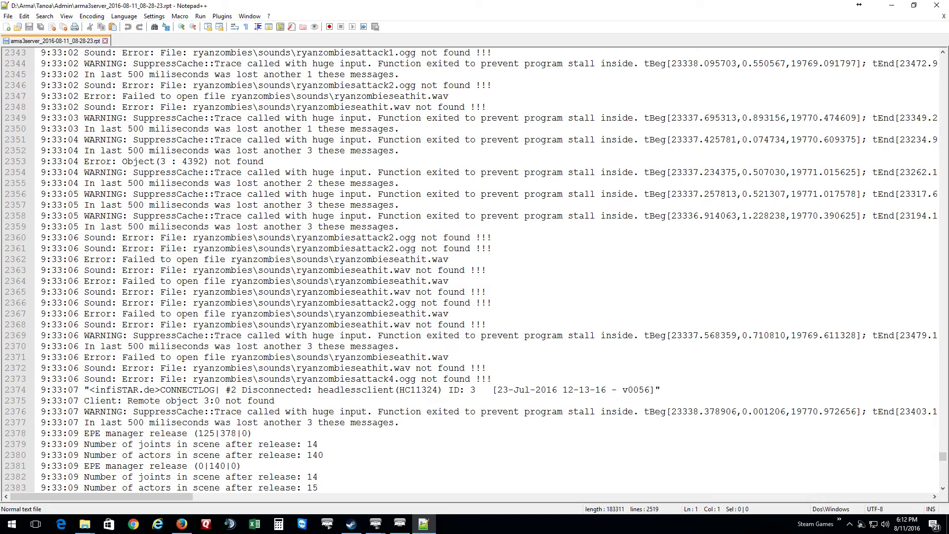
scroll(469, 269, "down", 8)
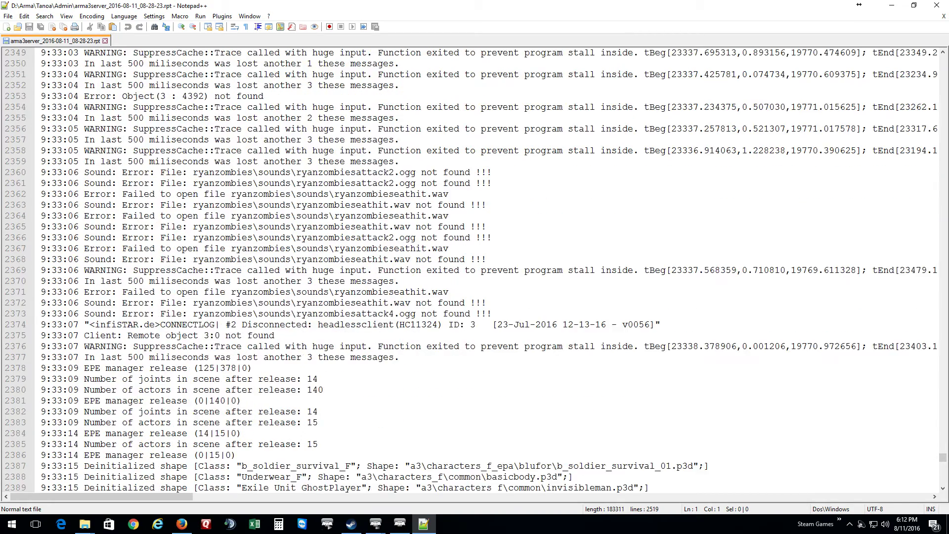
scroll(470, 270, "down", 3)
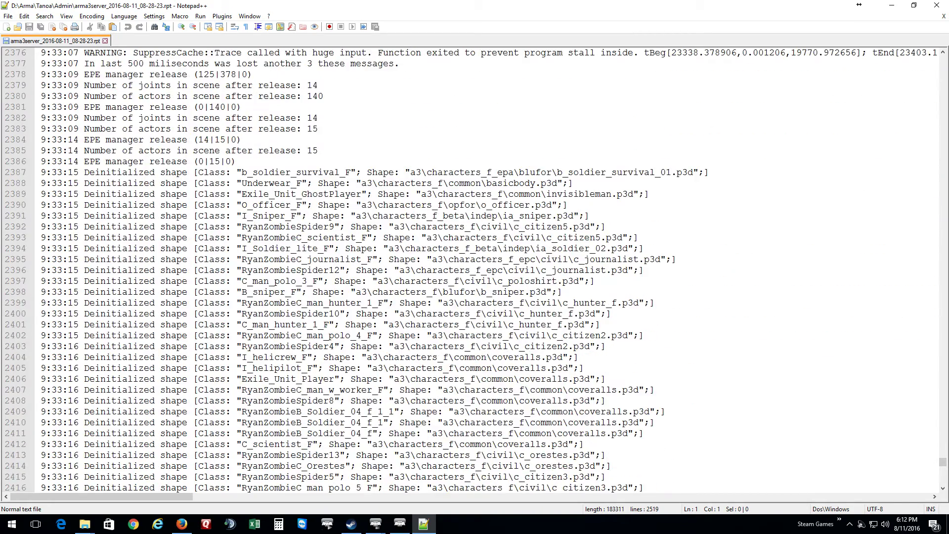
scroll(470, 269, "down", 20)
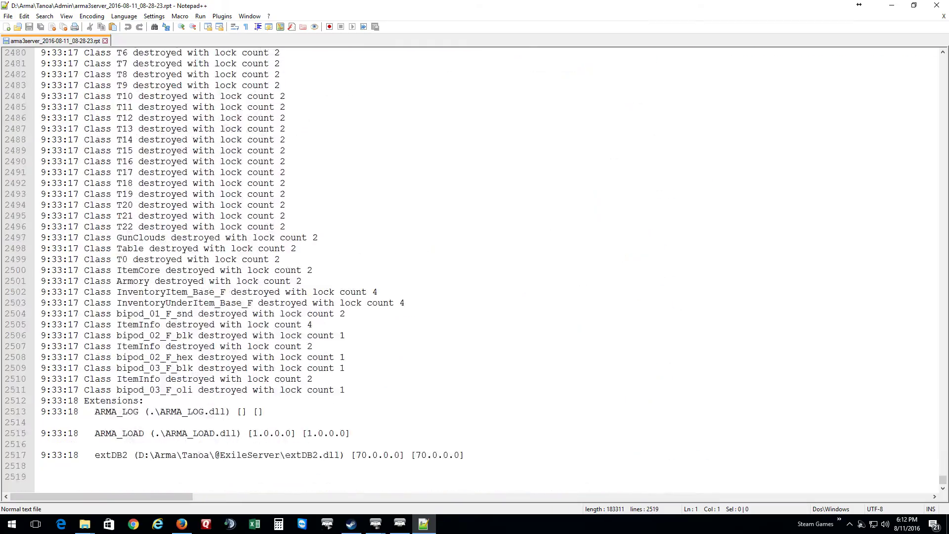
scroll(470, 269, "up", 20)
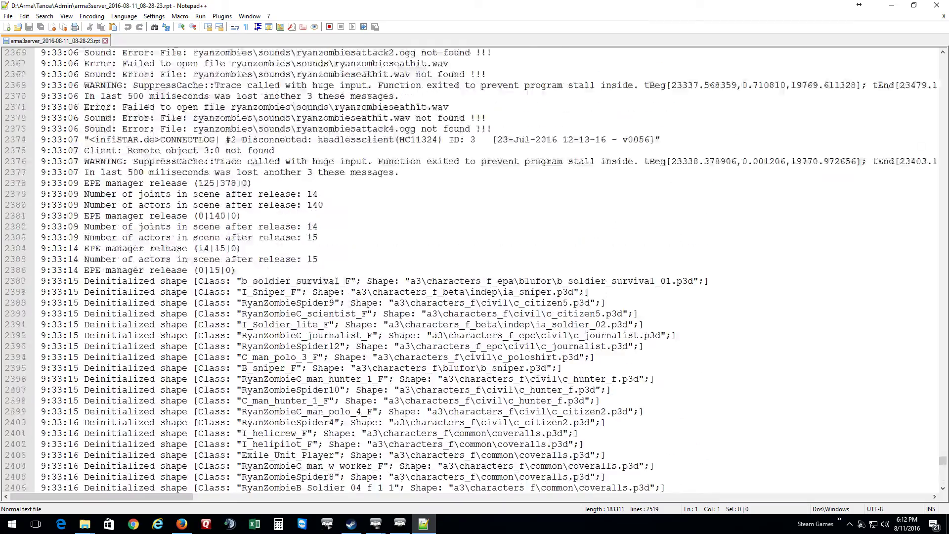
scroll(470, 269, "up", 6)
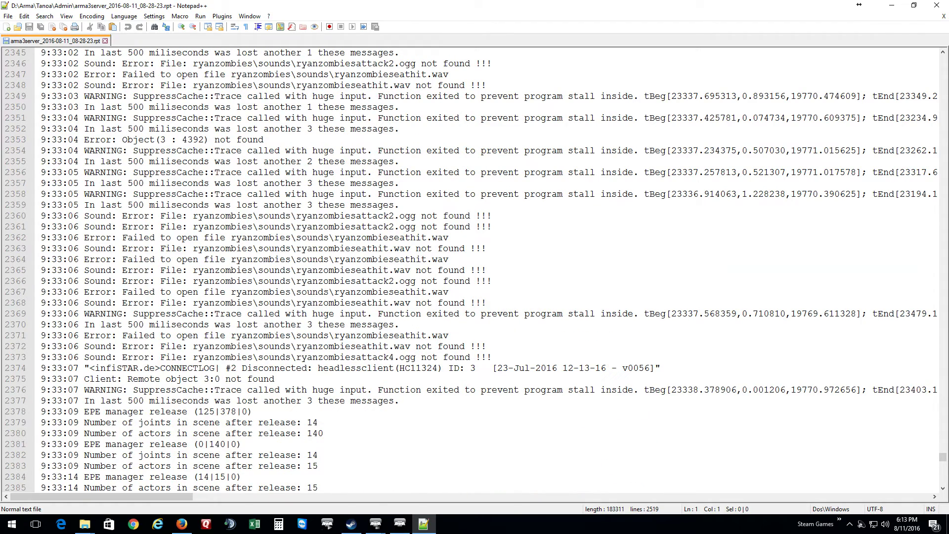
scroll(469, 269, "up", 14)
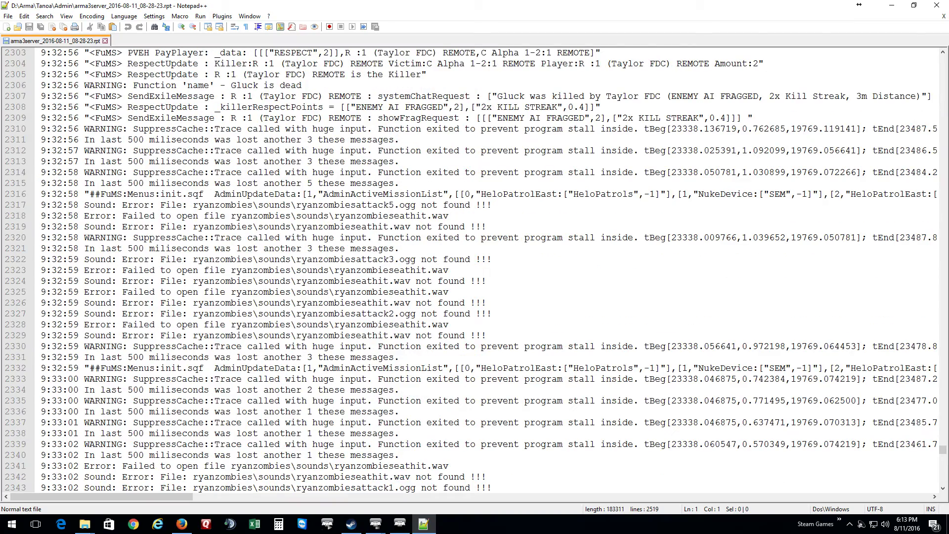
scroll(470, 270, "up", 5)
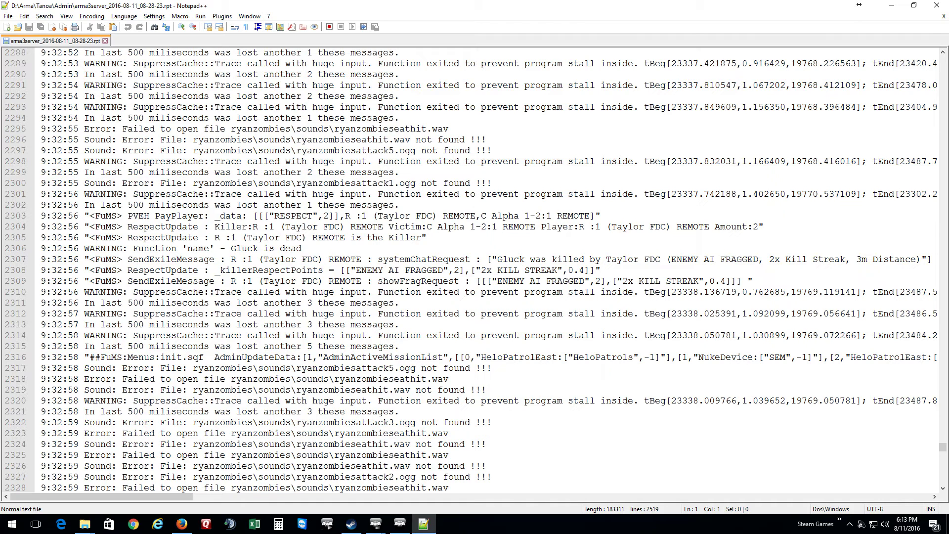
Close Notepad++, return to Arma 3, and join the Tanoa Test Server from the server browser.
left_click(944, 16)
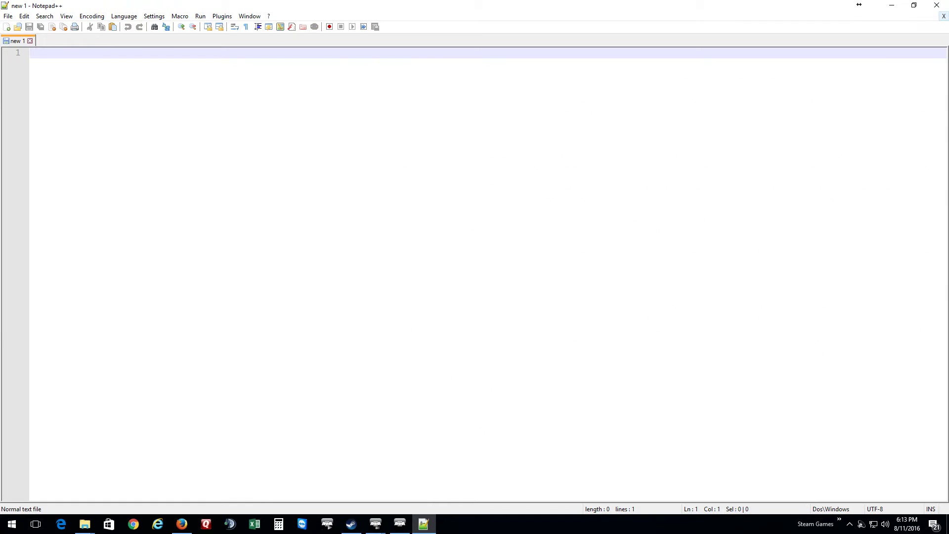
left_click(937, 5)
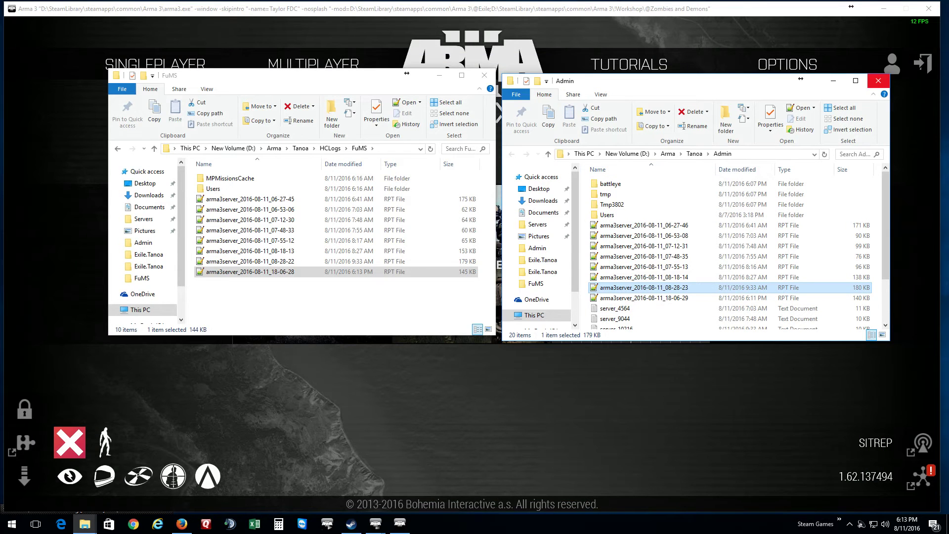
left_click(717, 396)
mouse_move(314, 65)
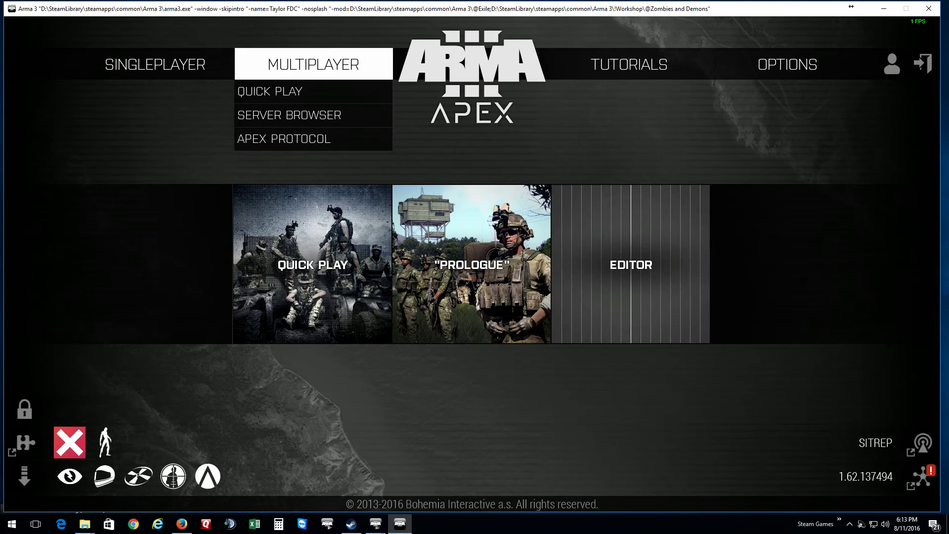
left_click(289, 115)
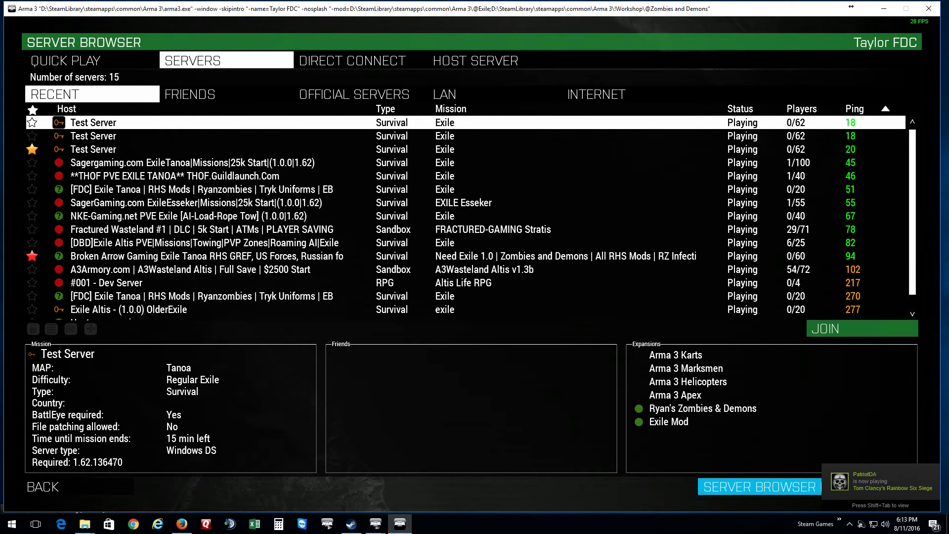
left_click(862, 329)
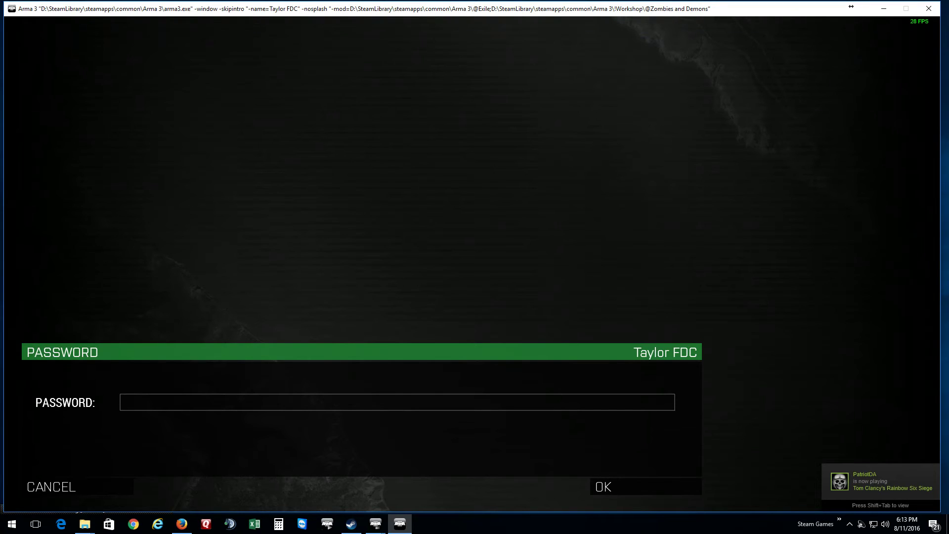
Submit the server password and, while the mission loads, Alt+Tab to the Admin log folder.
type("a")
key("Return")
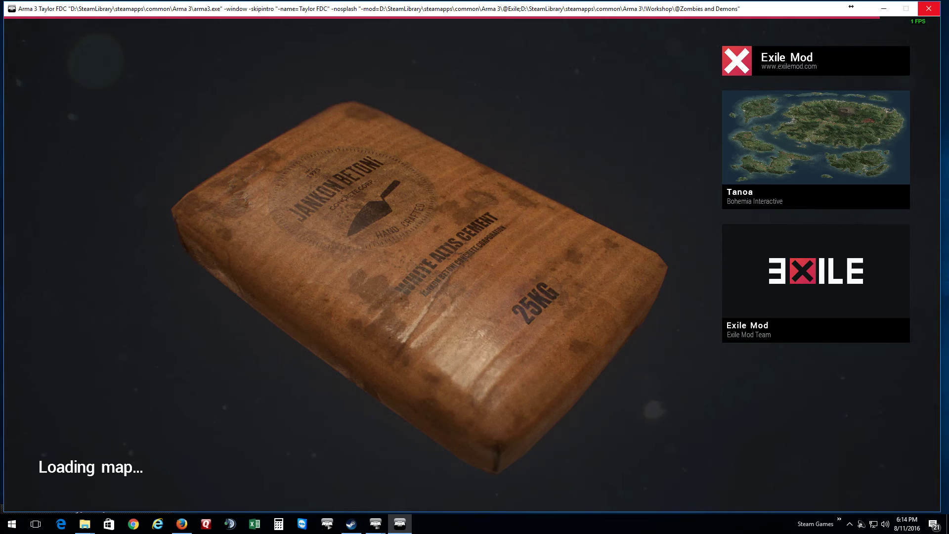
key("alt+Tab")
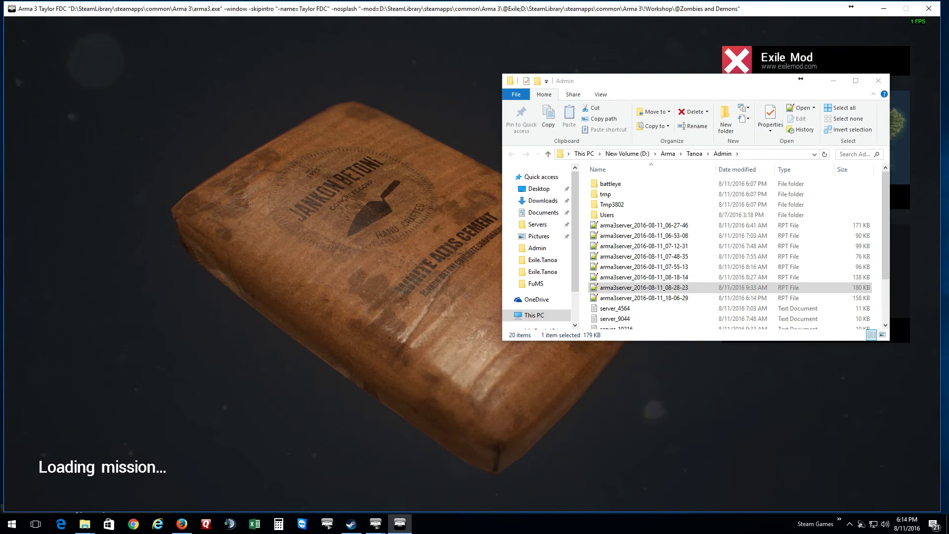
key("alt+Tab")
key("alt+Tab")
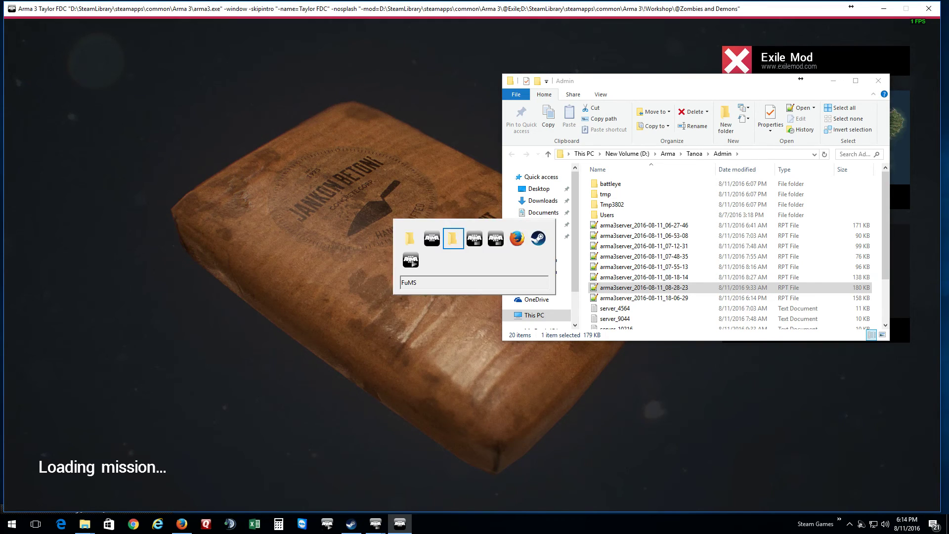
key("alt+Tab")
key("alt+Tab")
key("alt+Tab")
key("alt+Tab")
key("alt+Tab")
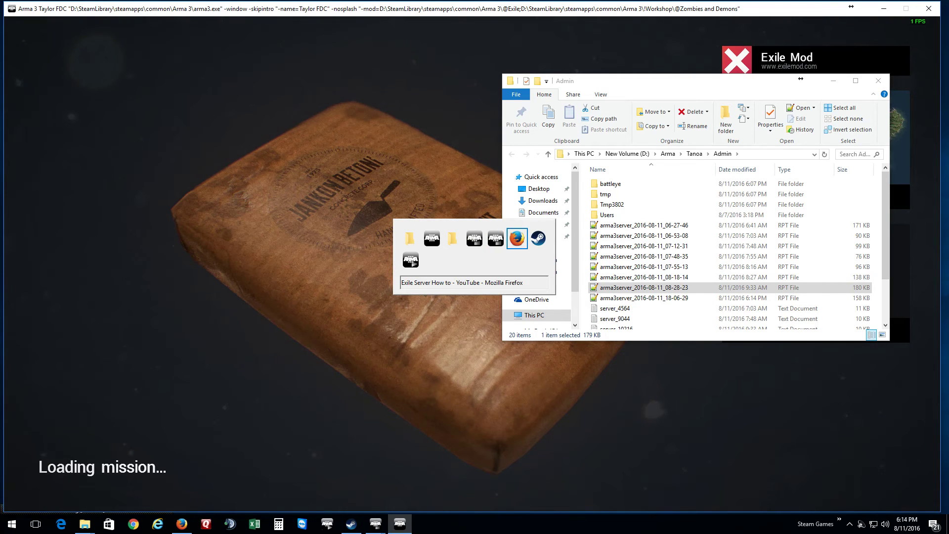
key("alt+Tab")
key("alt+Tab")
key("alt+Tab")
key("alt+Tab")
key("alt+Tab")
key("alt+Tab")
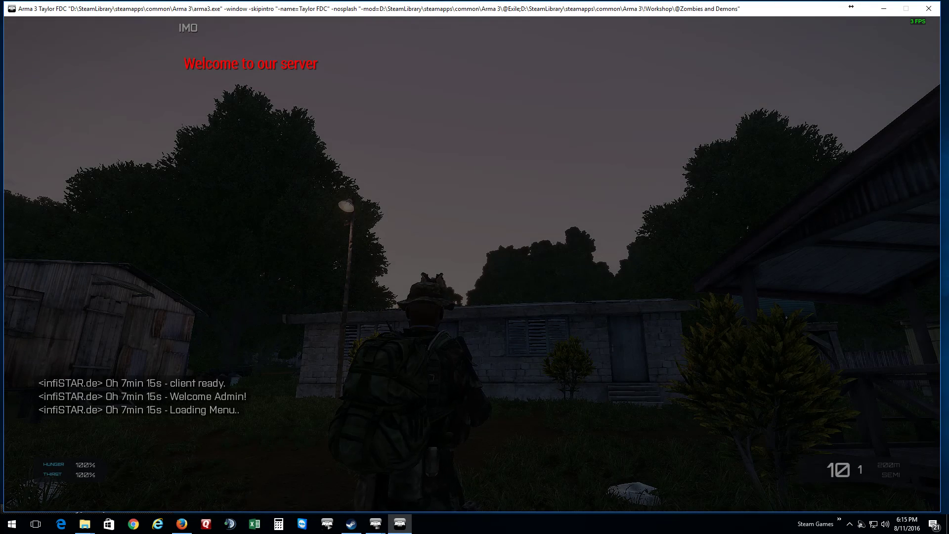
key("m")
scroll(468, 256, "down", 6)
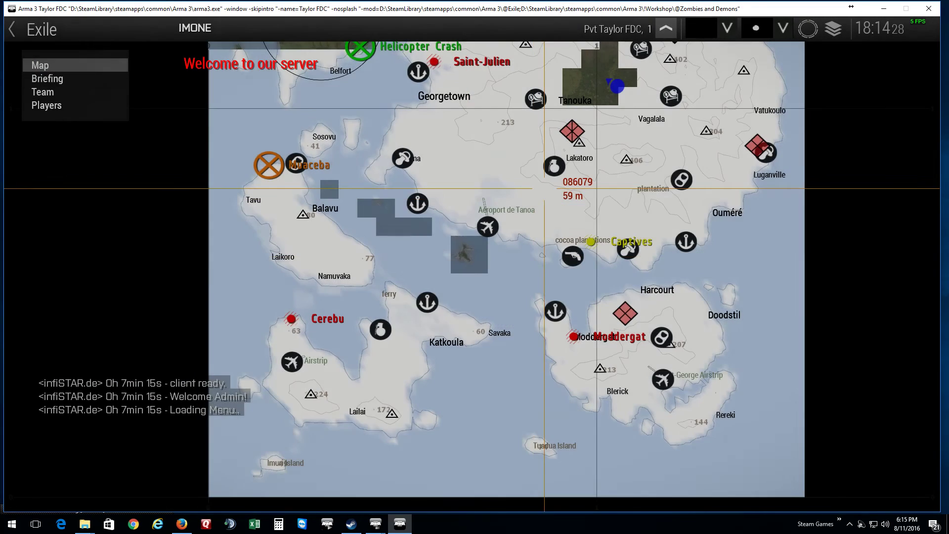
left_click_drag(545, 188, 470, 310)
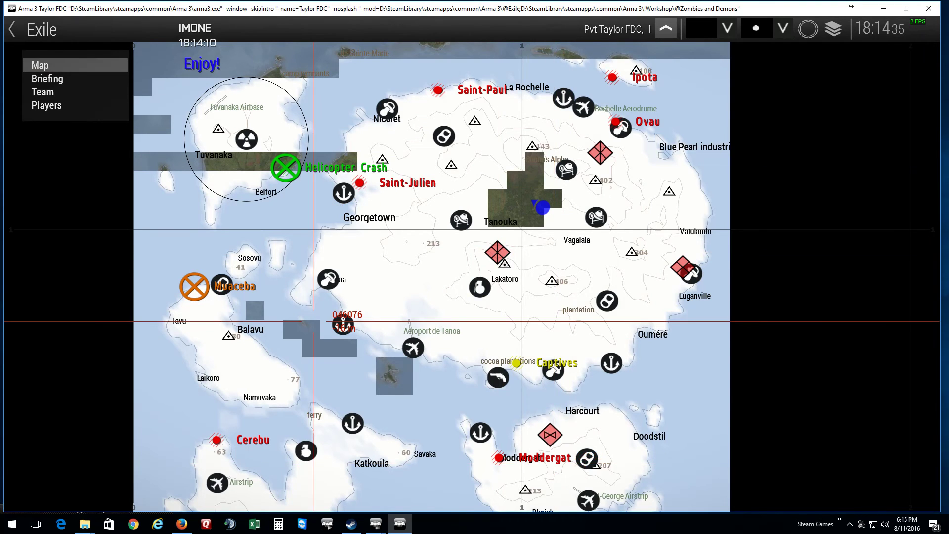
scroll(506, 208, "up", 3)
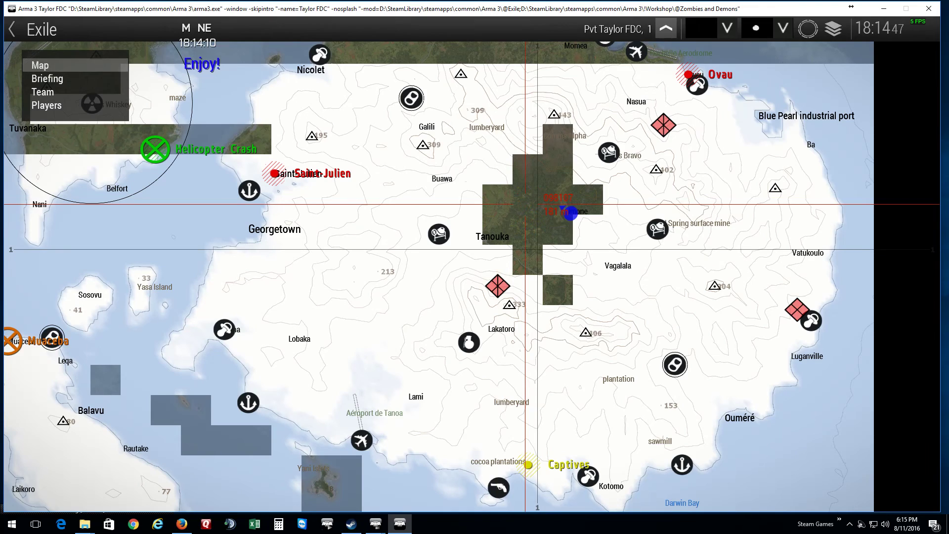
key("m")
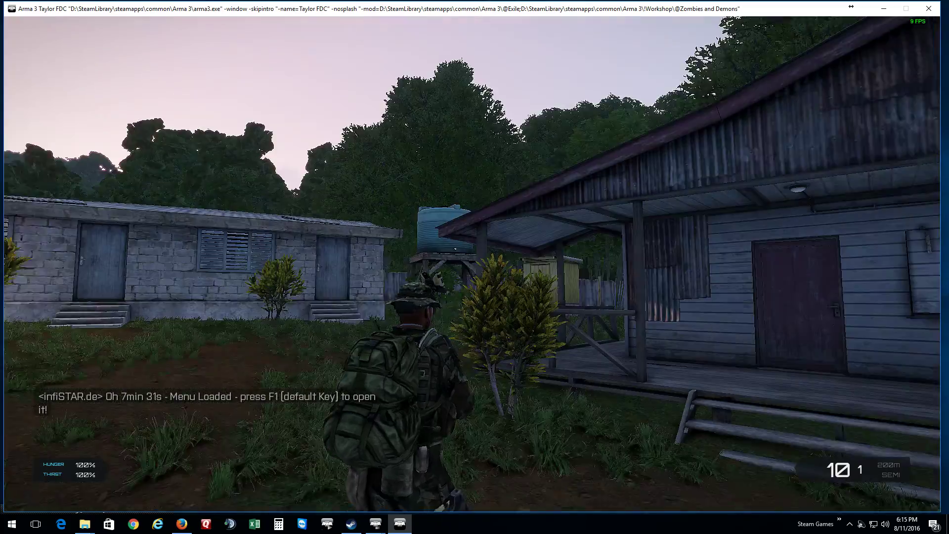
Locate the red diamond mission marker near Lakatoro on the map, then walk along the jungle trail.
key("m")
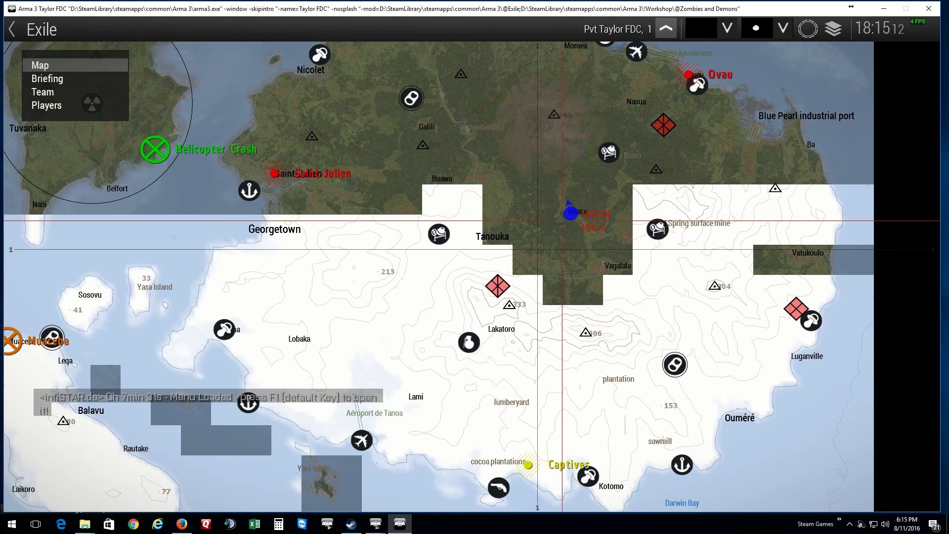
scroll(498, 294, "up", 3)
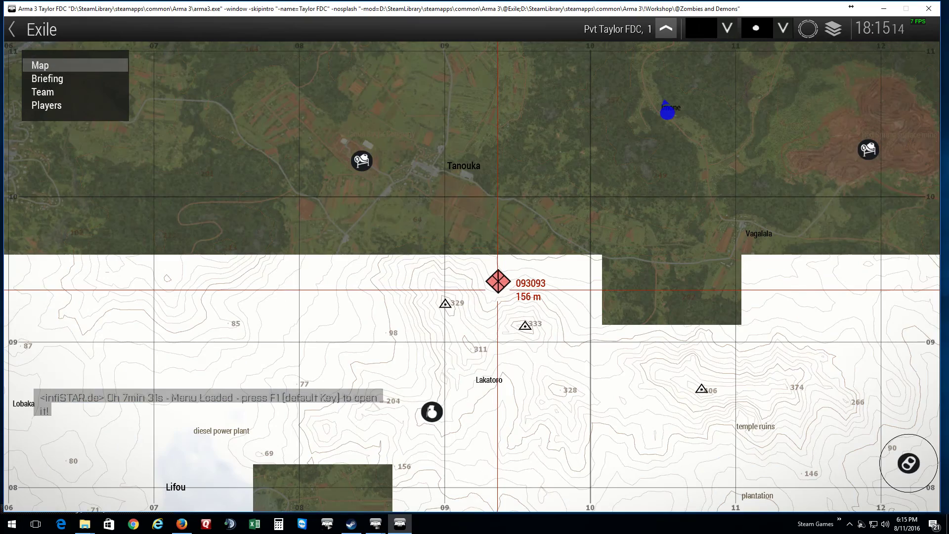
scroll(498, 281, "up", 3)
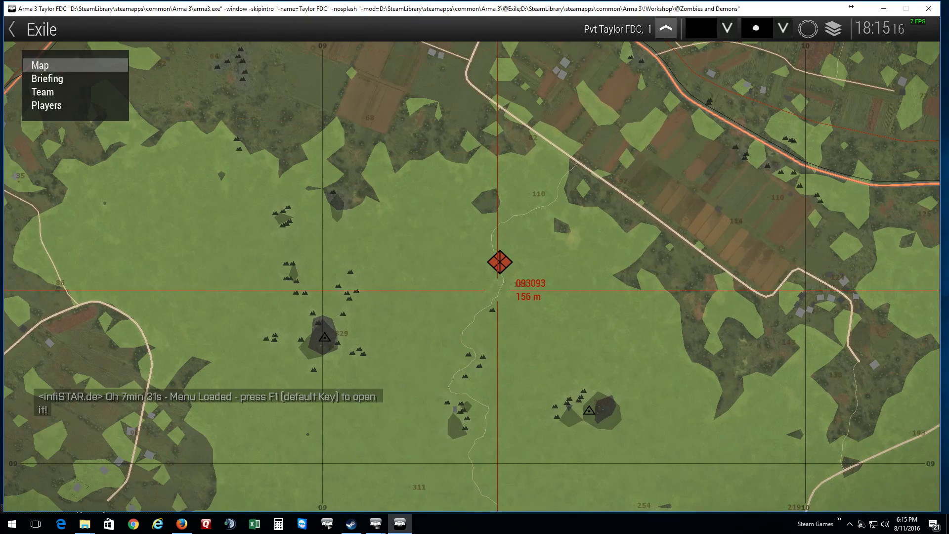
scroll(500, 262, "up", 3)
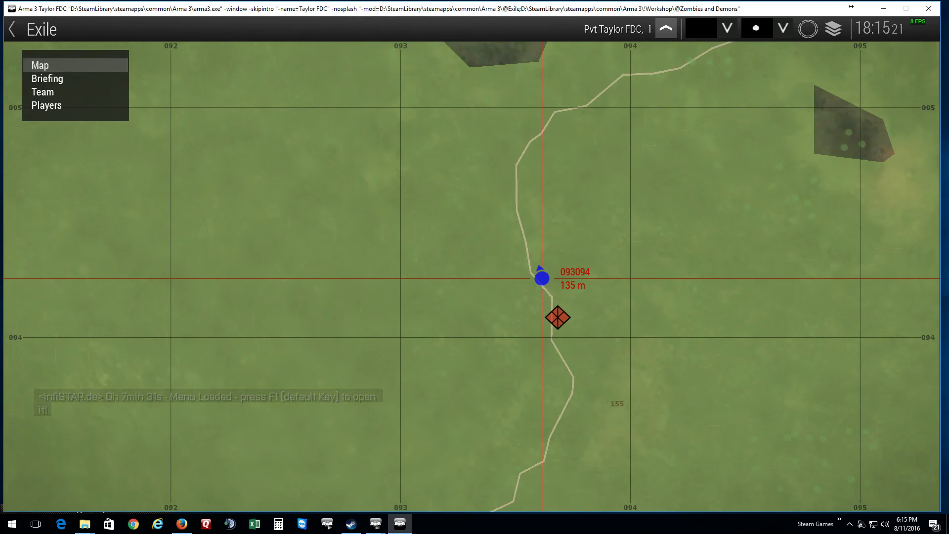
key("m")
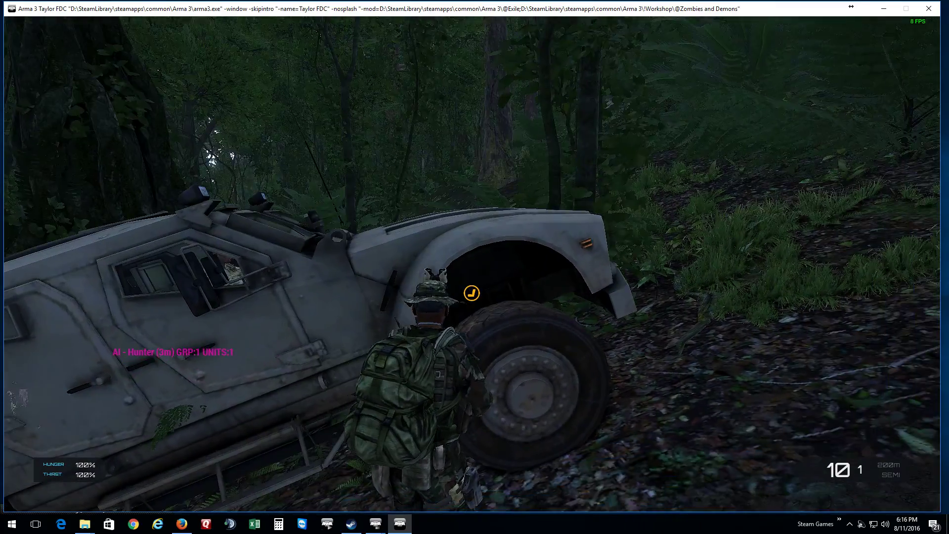
key("w")
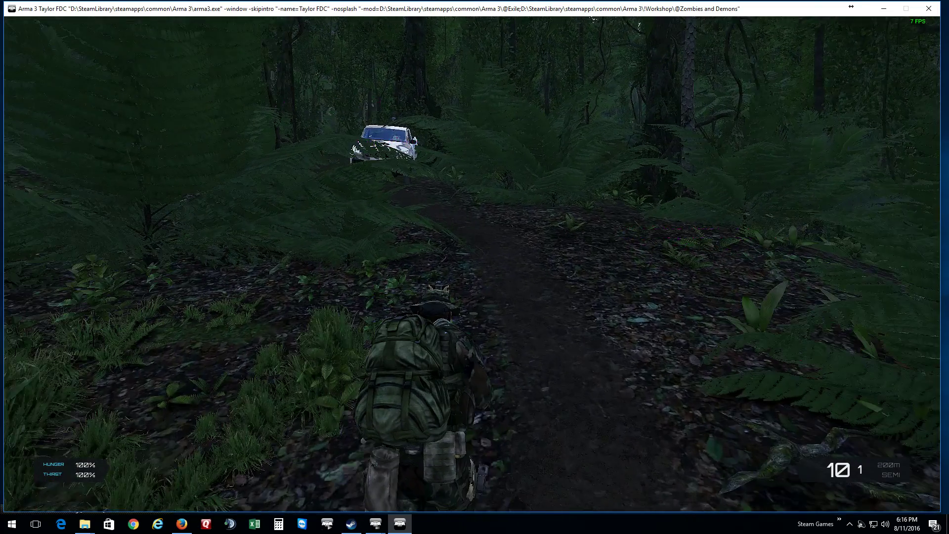
Dismiss the kicked-from-server notice and minimize Arma 3 to reveal the log folders.
key("Return")
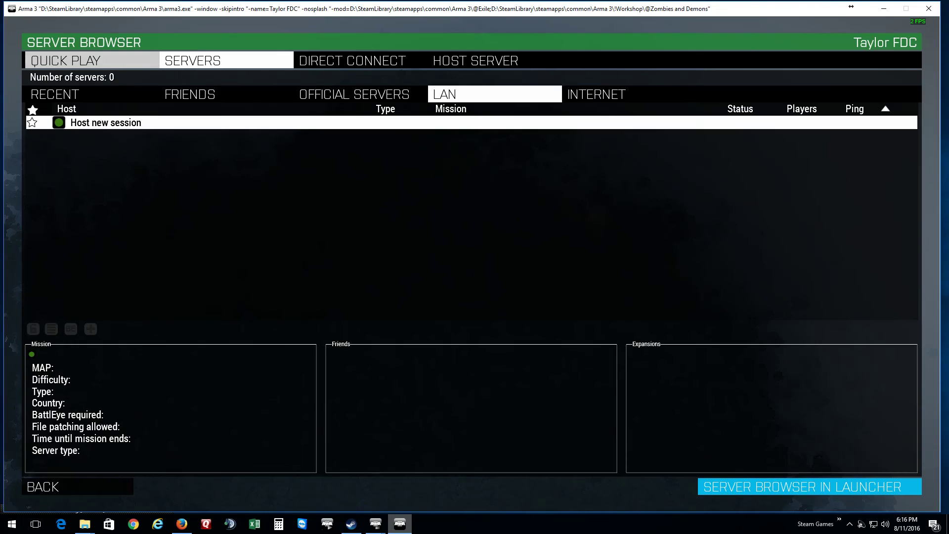
left_click(400, 524)
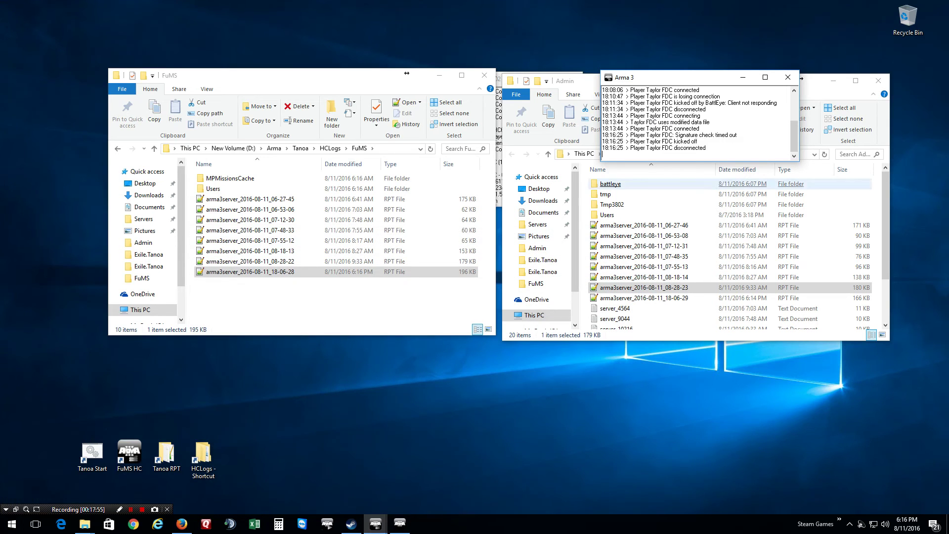